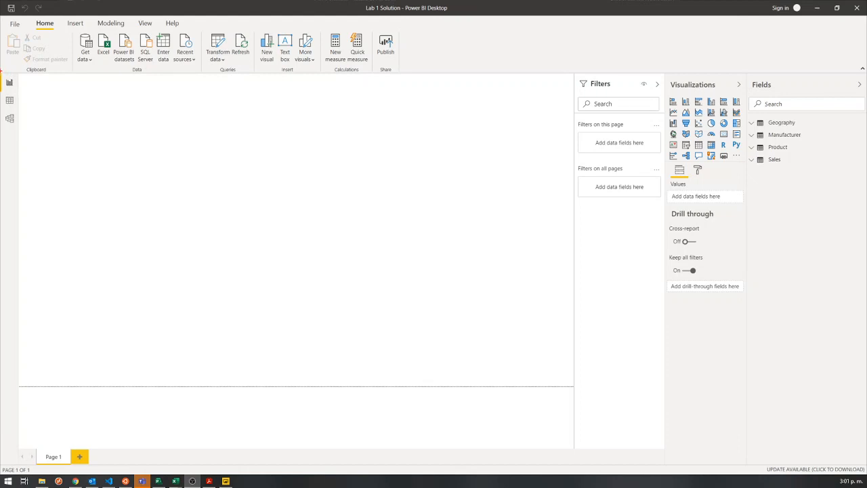
left_click_drag(1, 72, 20, 129)
mouse_move(30, 16)
left_mouse_down()
mouse_move(64, 39)
mouse_move(473, 73)
left_mouse_up()
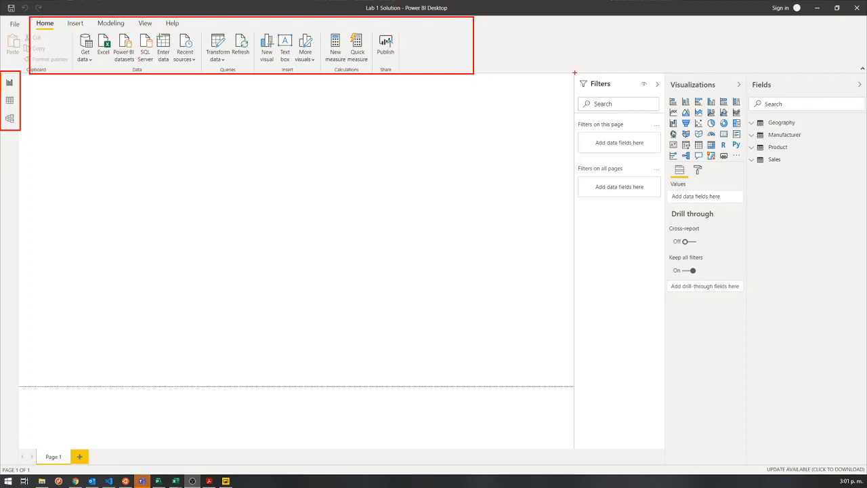
mouse_move(571, 73)
left_mouse_down()
mouse_move(656, 143)
mouse_move(635, 435)
mouse_move(668, 439)
mouse_move(664, 451)
left_mouse_up()
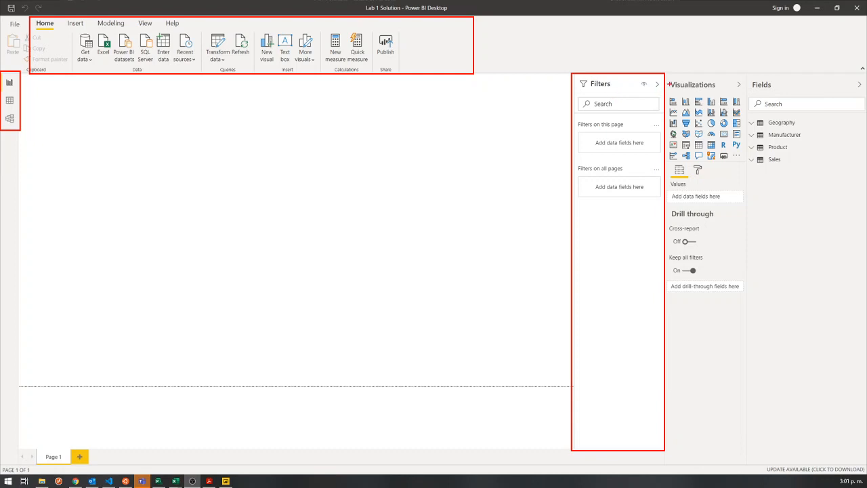
mouse_move(665, 72)
left_mouse_down()
mouse_move(748, 177)
mouse_move(747, 163)
left_mouse_up()
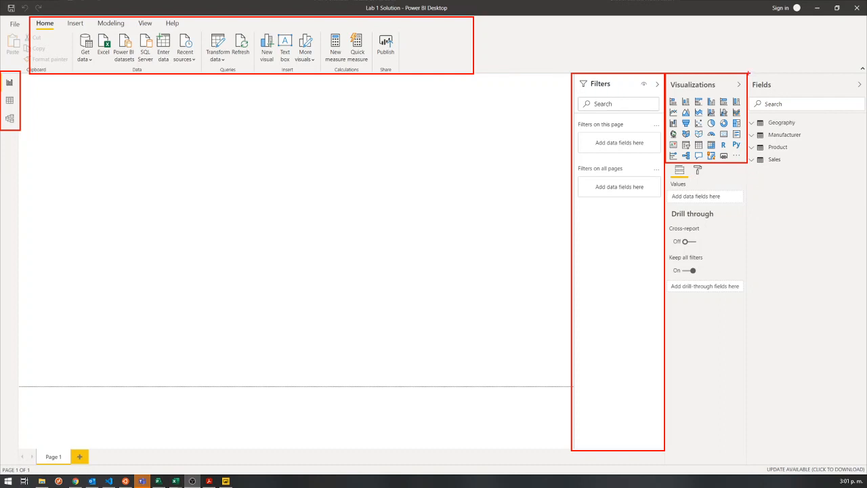
mouse_move(748, 73)
left_mouse_down()
mouse_move(853, 282)
mouse_move(866, 340)
mouse_move(863, 454)
left_mouse_up()
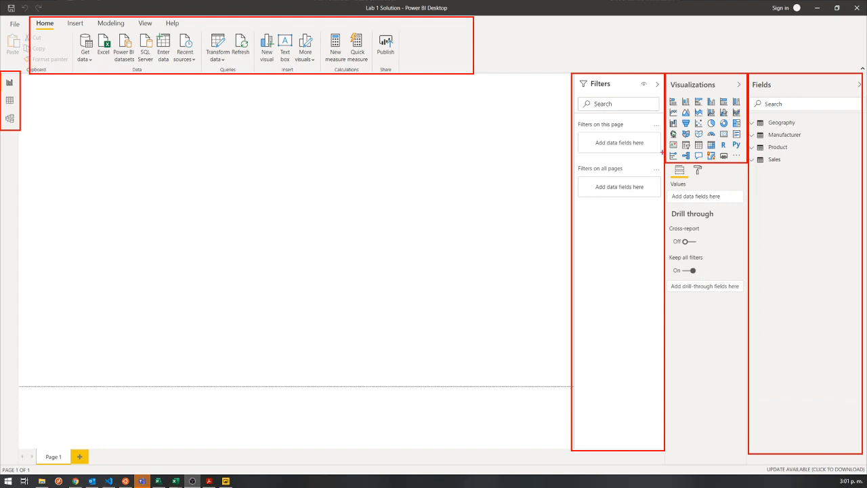
mouse_move(664, 163)
left_mouse_down()
mouse_move(696, 174)
mouse_move(735, 220)
mouse_move(747, 331)
left_mouse_up()
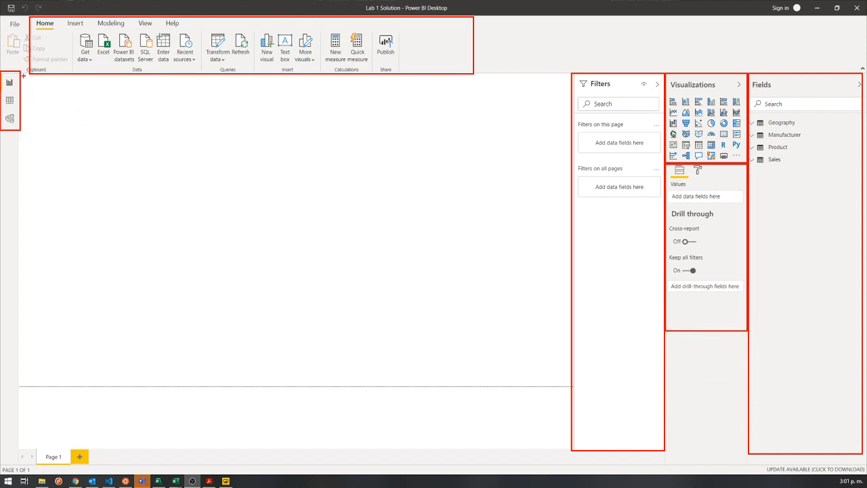
mouse_move(20, 72)
left_mouse_down()
mouse_move(172, 261)
mouse_move(335, 359)
mouse_move(431, 387)
mouse_move(571, 386)
left_mouse_up()
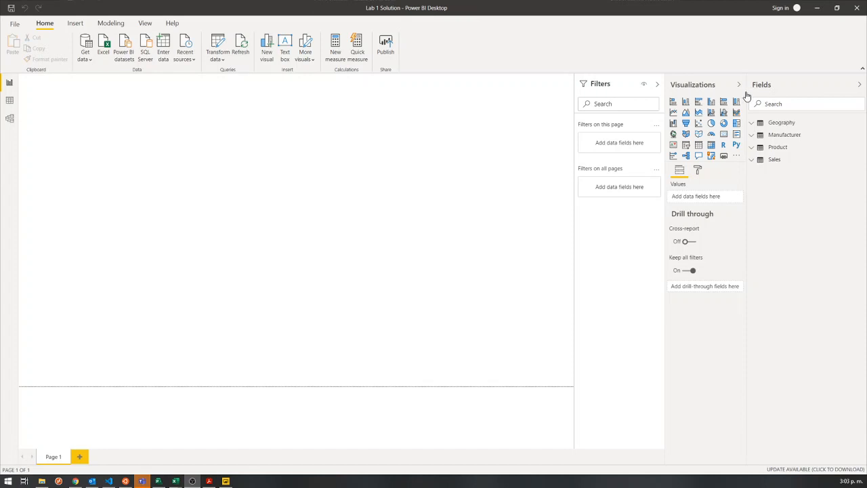
Widen the Fields pane, switch to Data view and expand the Geography table's field list.
left_click_drag(747, 95, 723, 95)
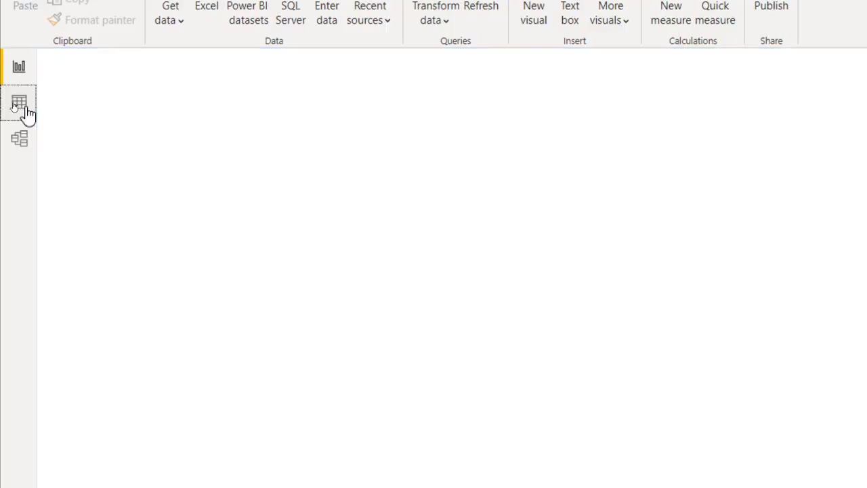
left_click(25, 111)
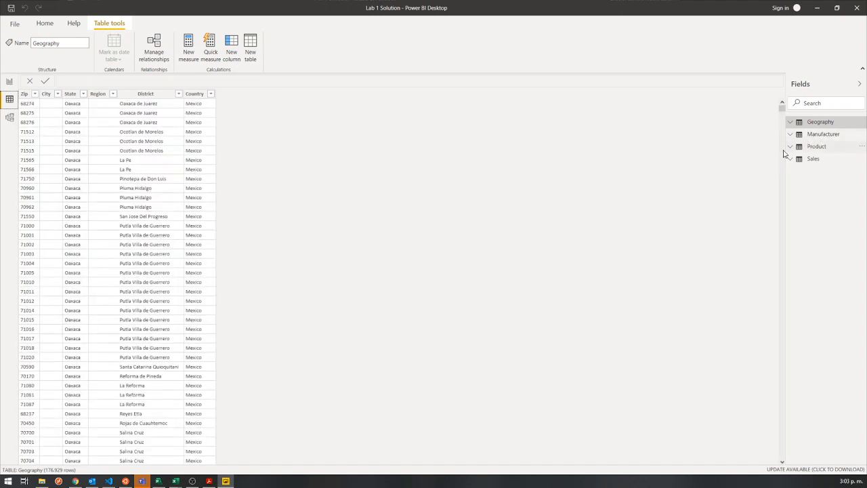
left_click(825, 125)
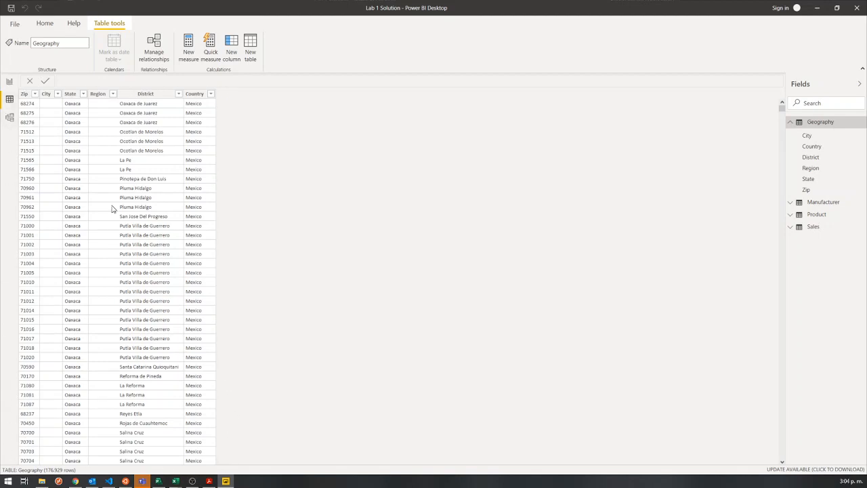
Examine the Geography table's Zip, City, State, Region, District and Country columns and look through its rows from first to last.
left_click(28, 94)
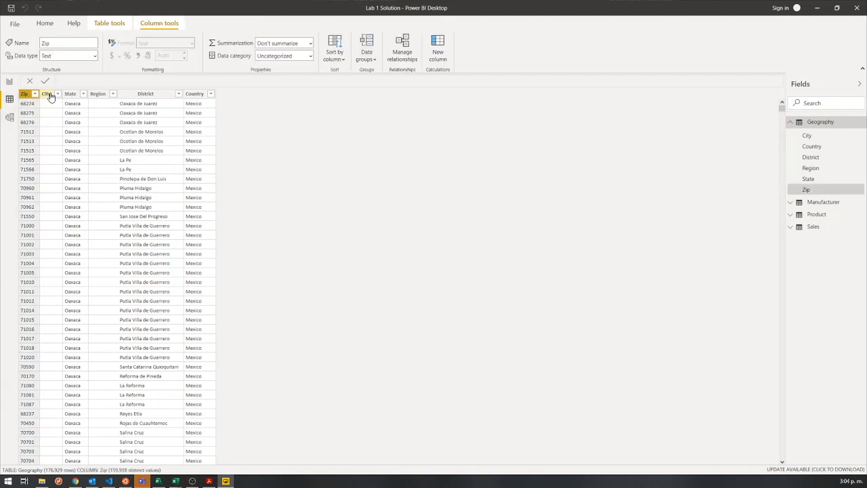
left_click(50, 96)
left_click(26, 96)
left_click(49, 96)
left_click(70, 95)
left_click(100, 95)
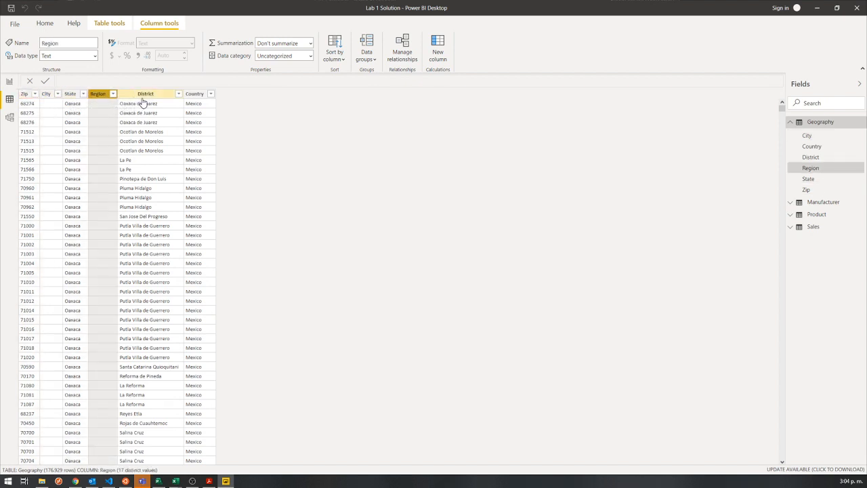
left_click(144, 96)
left_click(195, 96)
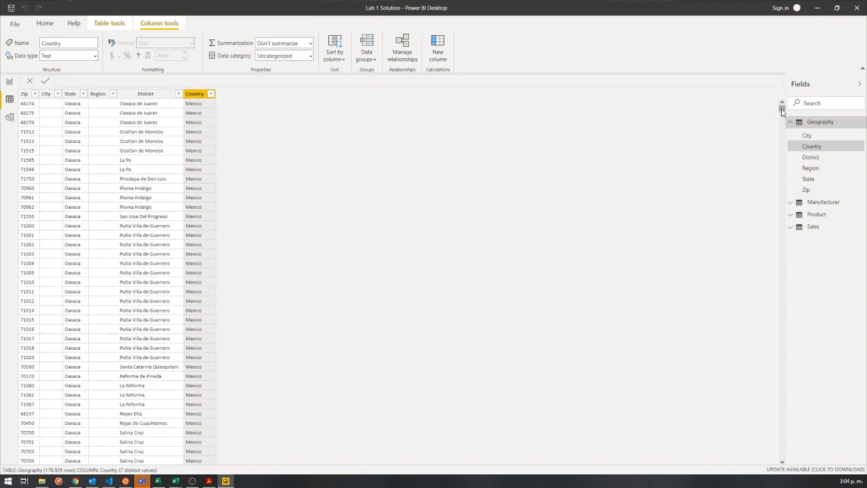
left_click_drag(782, 111, 776, 462)
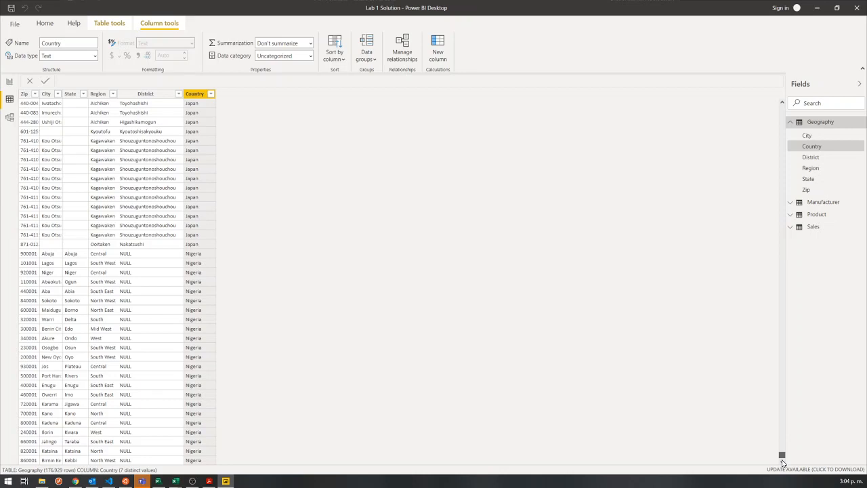
left_click_drag(783, 462, 782, 106)
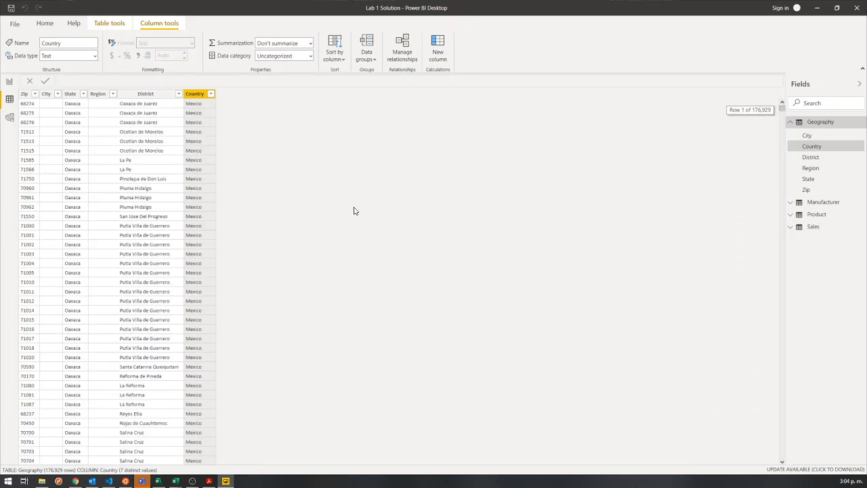
Filter the Geography table's Country column to show only Japan.
left_click(211, 95)
left_click(472, 121)
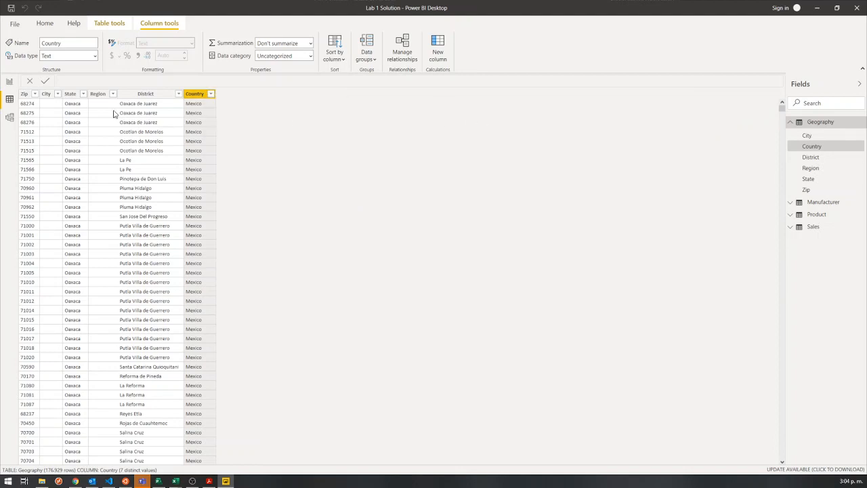
left_click(212, 95)
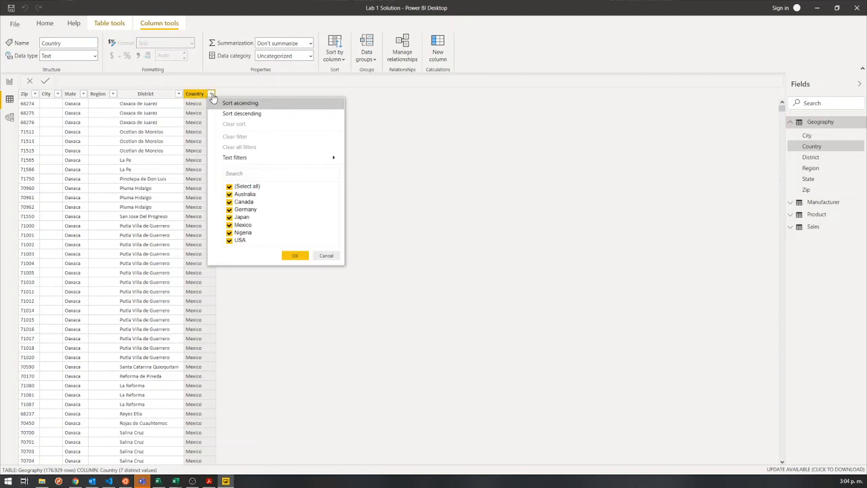
mouse_move(242, 157)
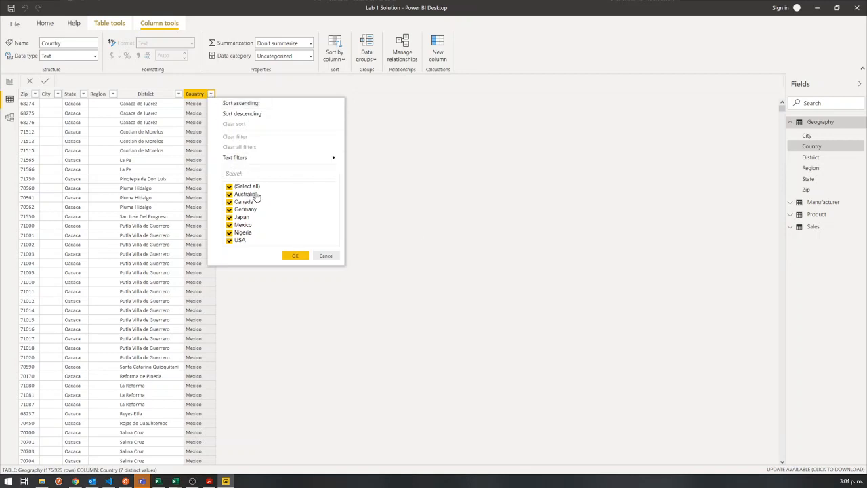
left_click(230, 188)
left_click(229, 217)
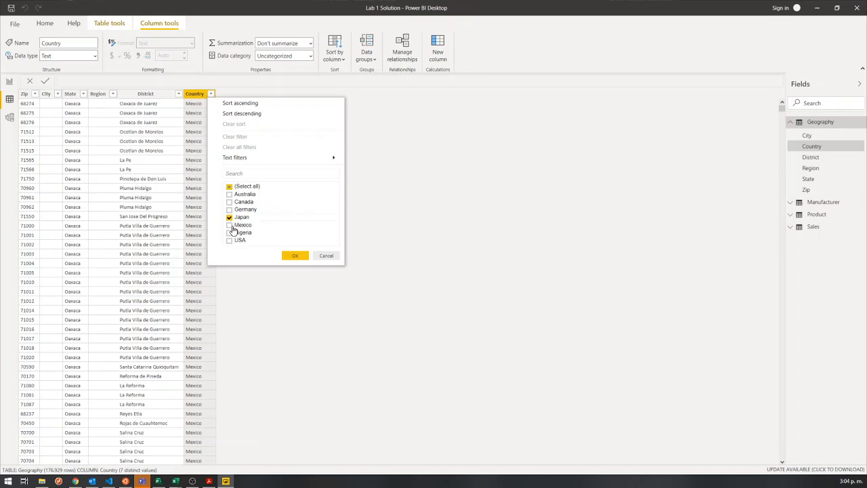
left_click(295, 256)
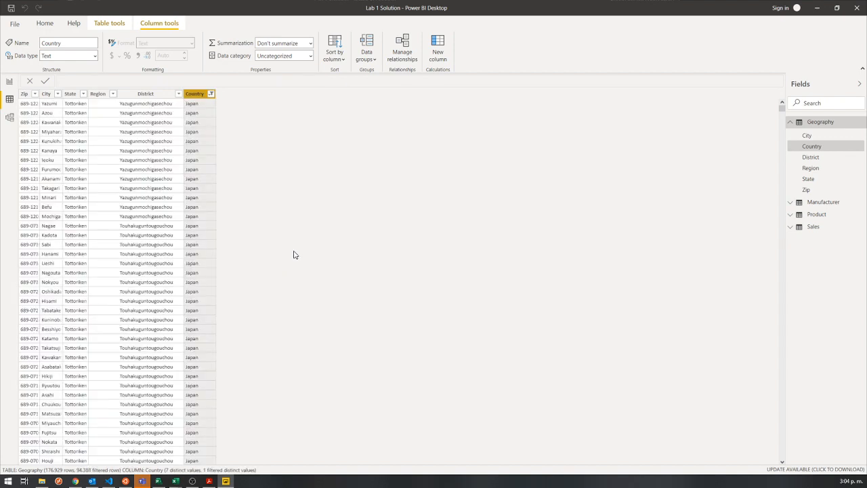
Filter the Geography table's District column to show only Ageoshi.
left_click(174, 94)
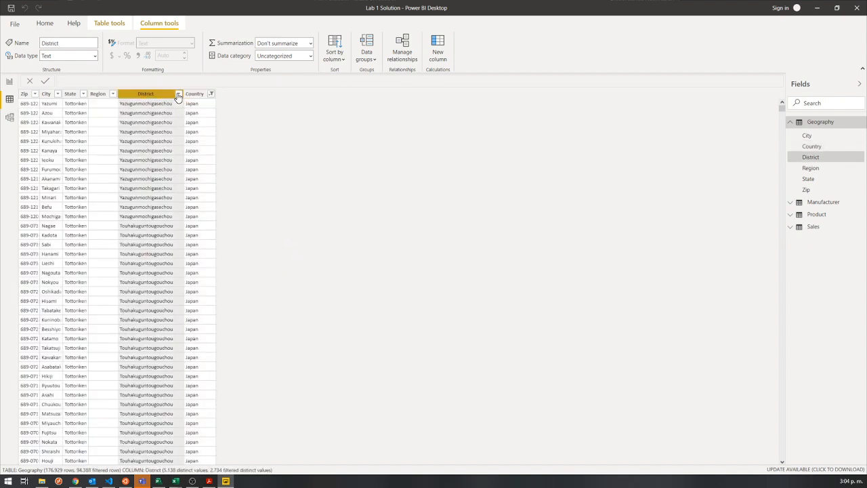
left_click(178, 94)
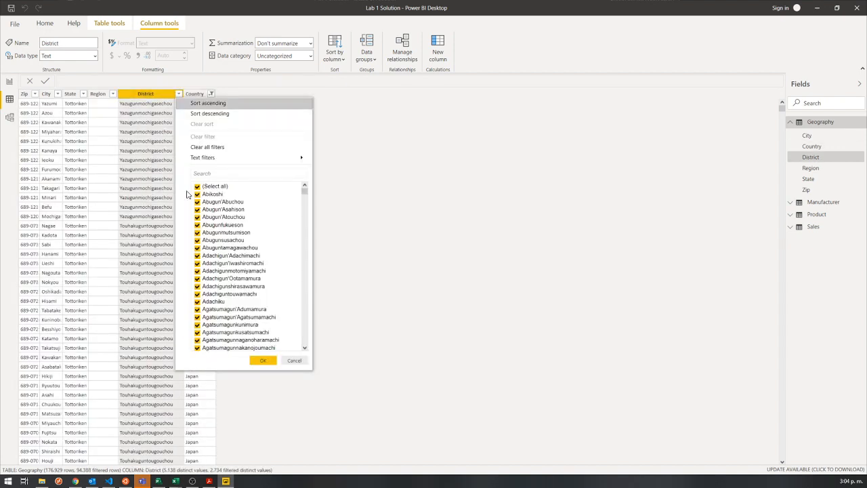
left_click(197, 187)
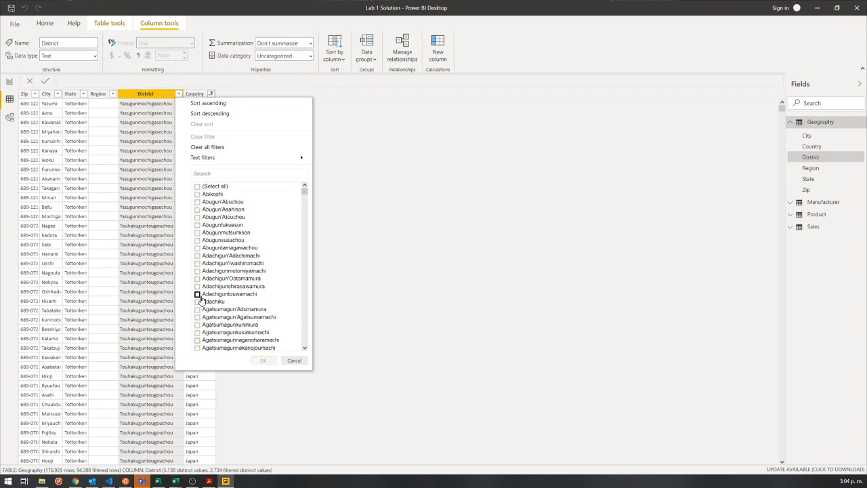
scroll(200, 310, "down", 5)
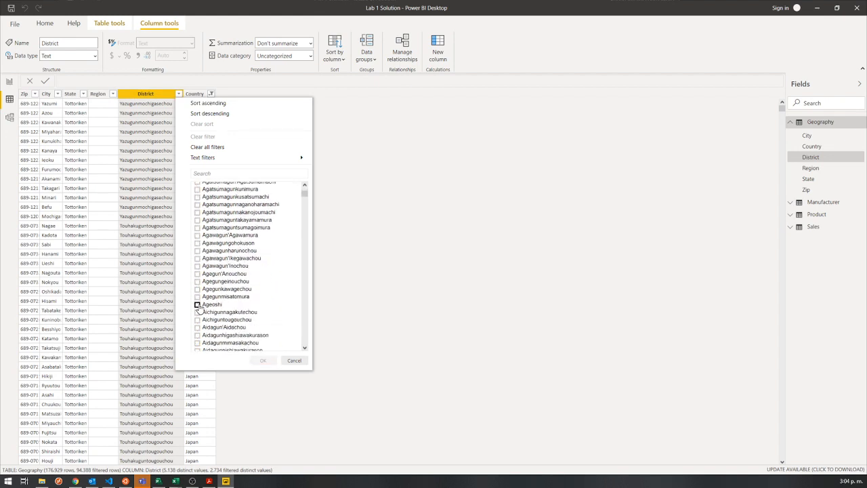
left_click(197, 305)
left_click(263, 361)
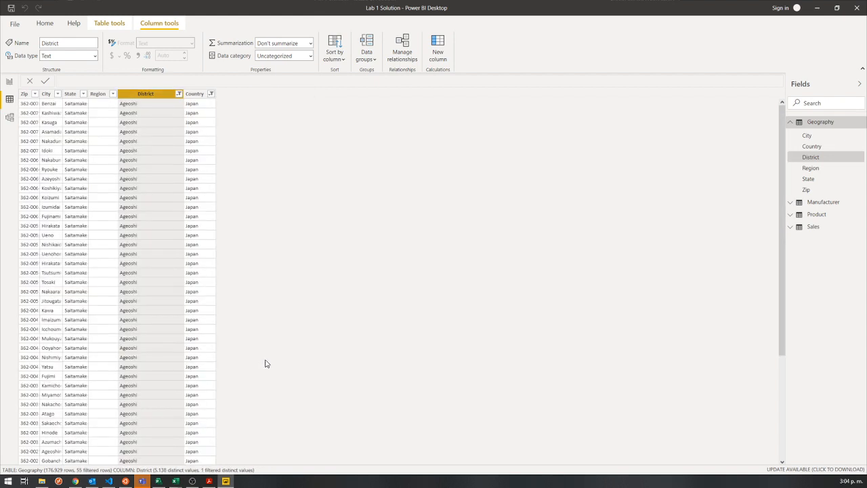
Clear all filters from the Geography table and check the District column's filter options.
left_click(180, 96)
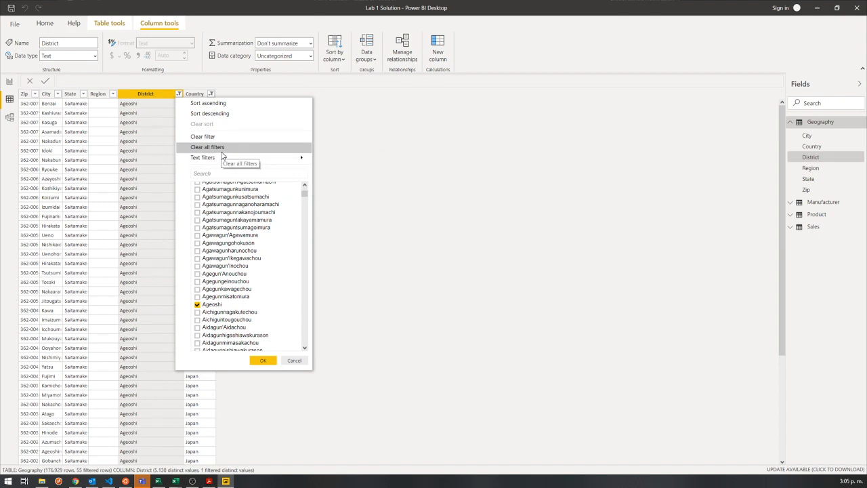
mouse_move(232, 160)
left_click(261, 148)
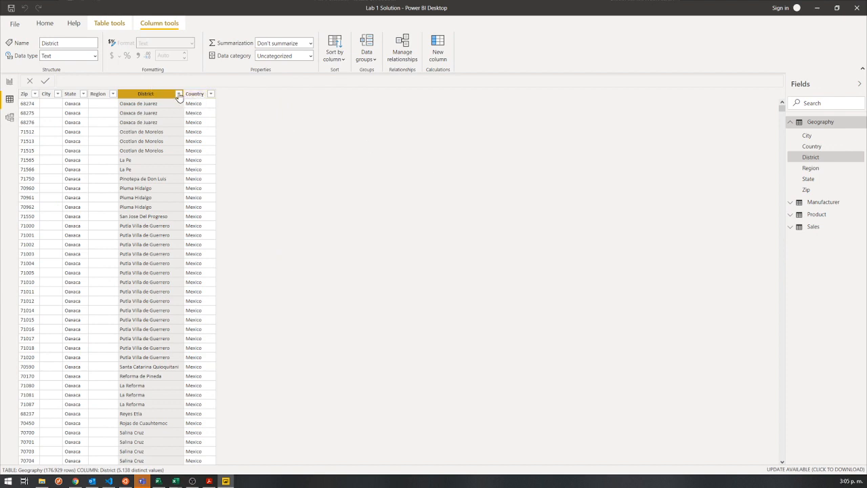
left_click(178, 93)
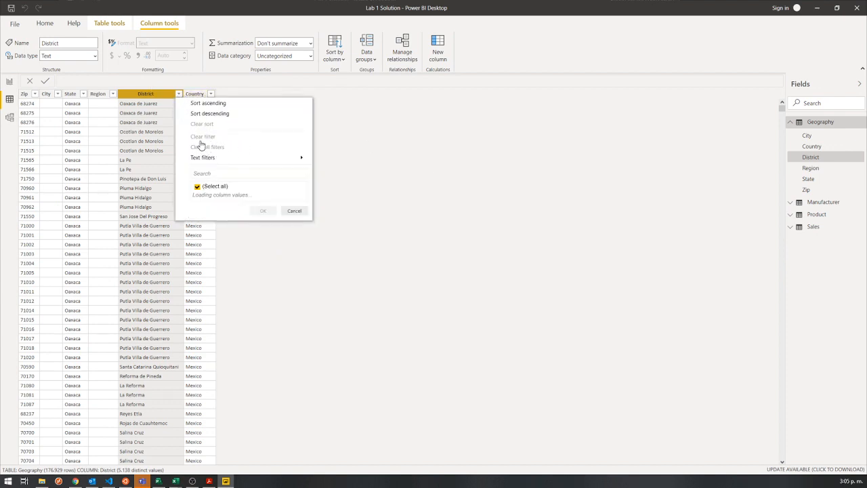
left_click(364, 148)
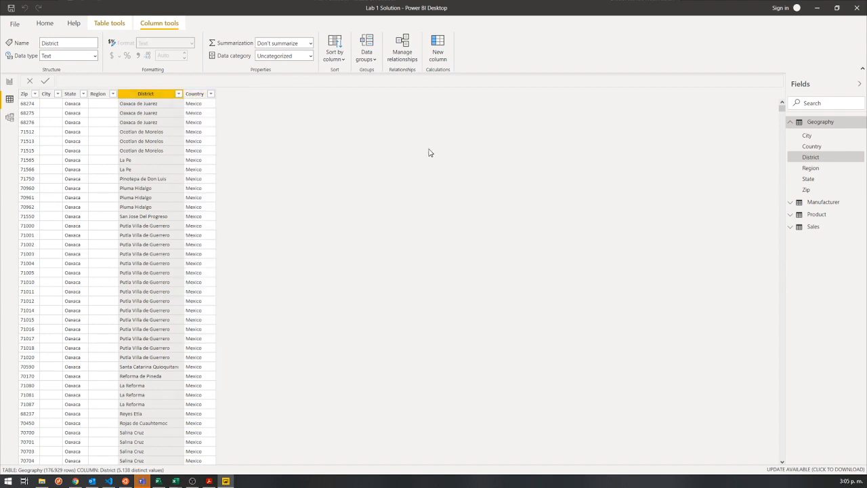
Expand the Manufacturer and Sales tables and browse the Sales rows, checking the Date and Country columns.
left_click(818, 203)
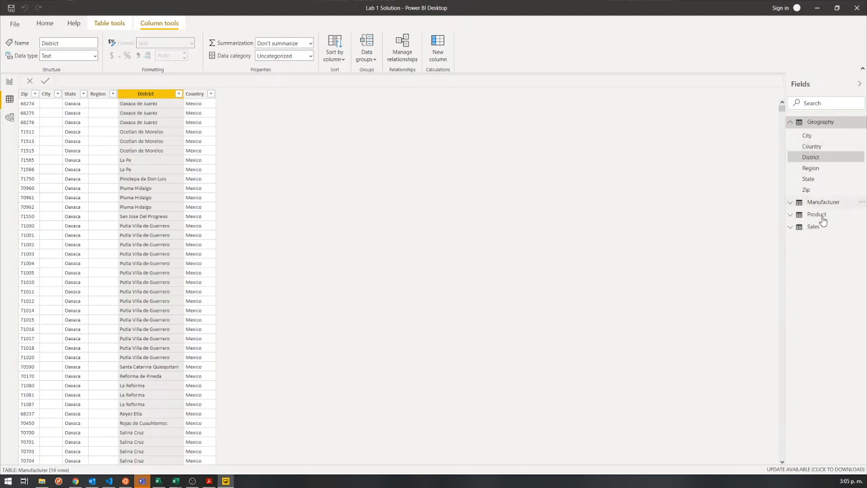
left_click(816, 264)
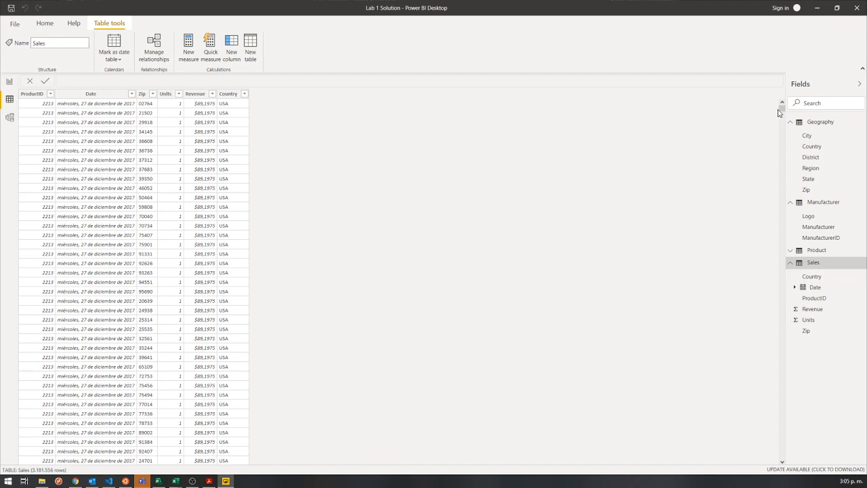
left_click_drag(782, 109, 780, 455)
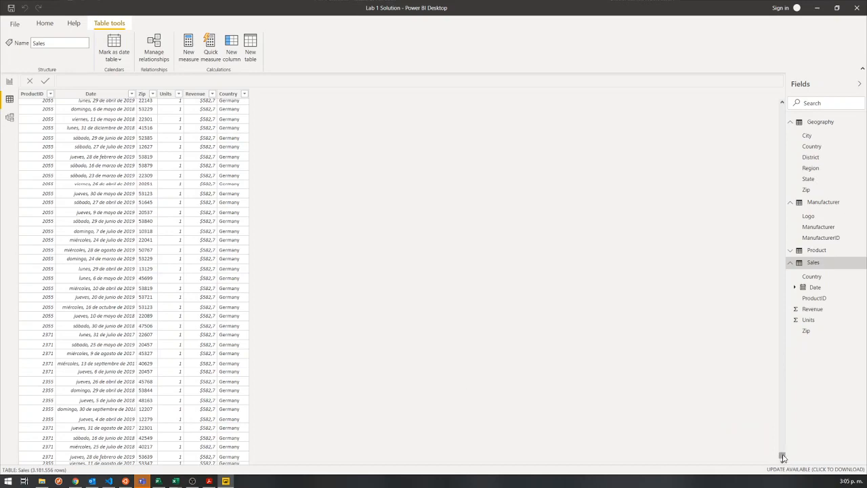
left_click_drag(783, 457, 783, 454)
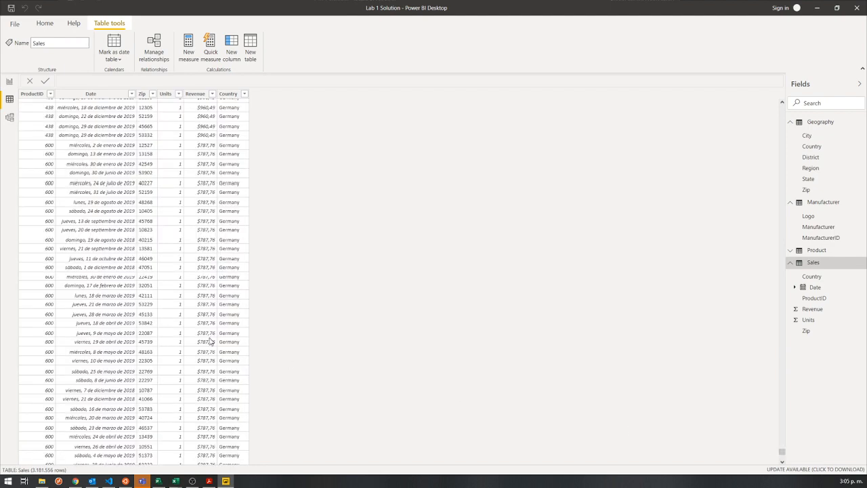
left_click(86, 330)
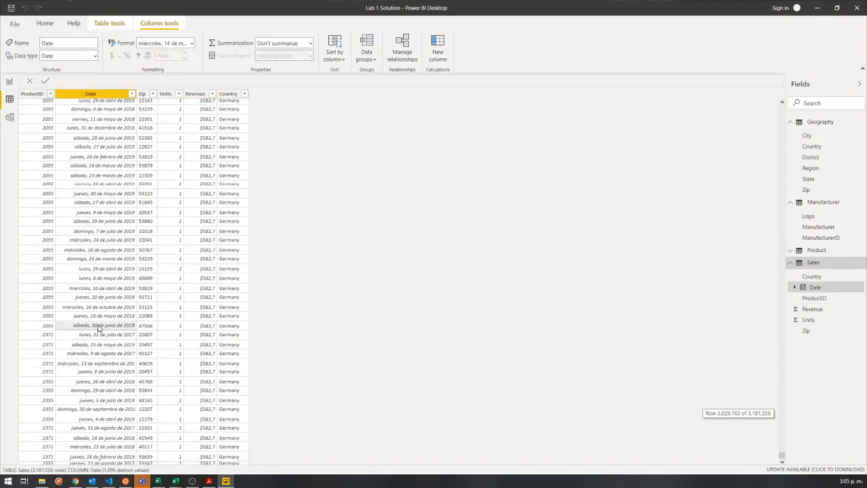
left_click(231, 329)
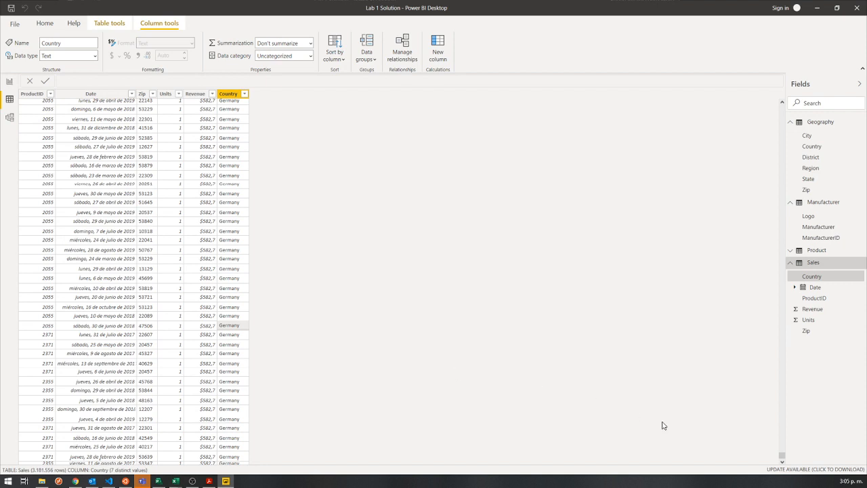
left_click_drag(782, 458, 776, 79)
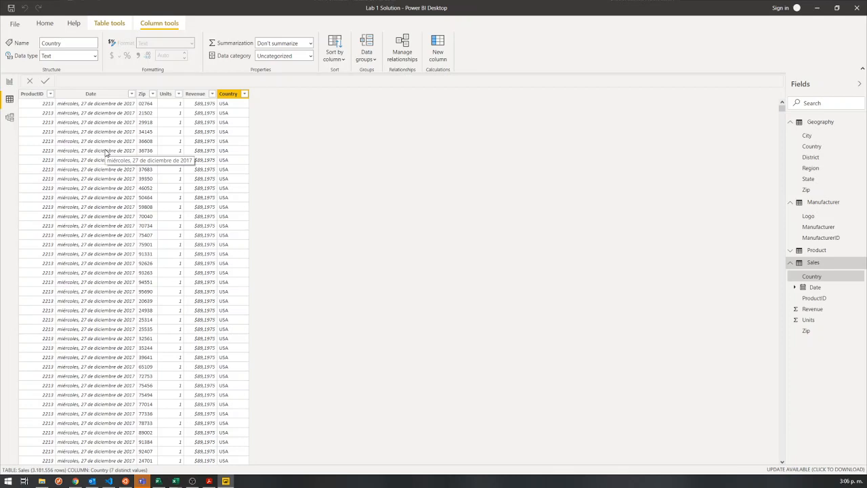
Return to the blank report page in Report view.
left_click(10, 82)
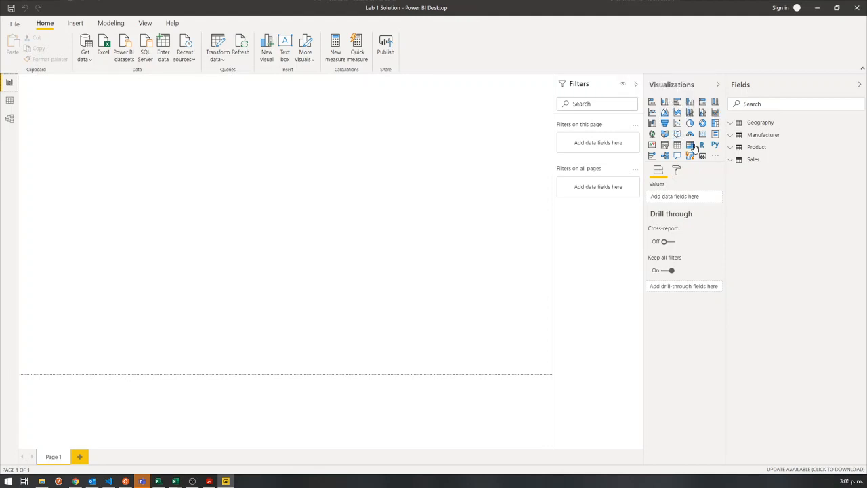
Add an empty clustered column chart, place it in the upper-right area of the report page and widen it slightly.
left_click(690, 106)
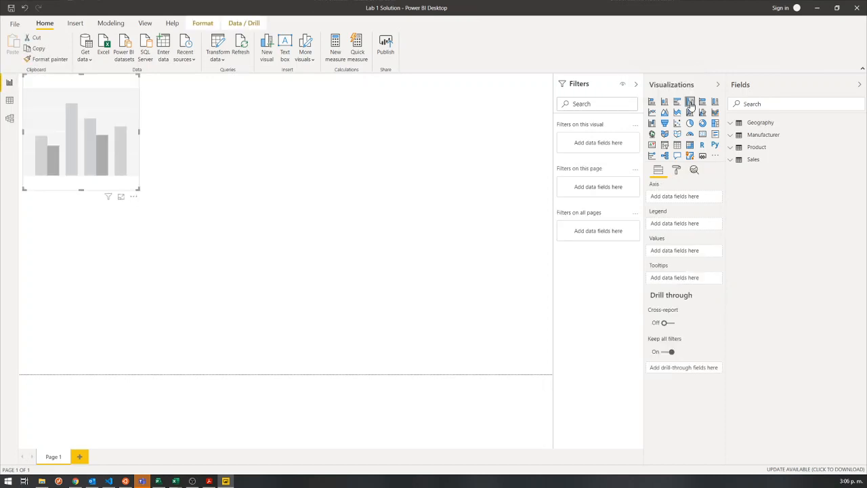
left_click_drag(98, 95, 139, 116)
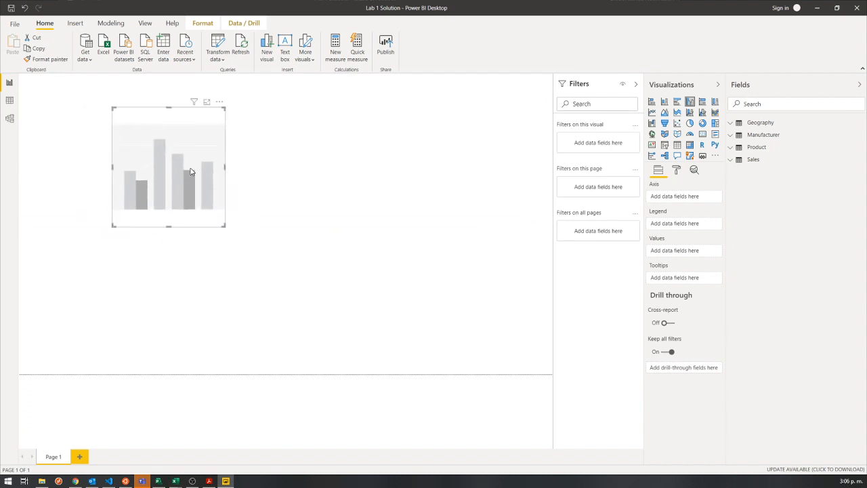
left_click(277, 157)
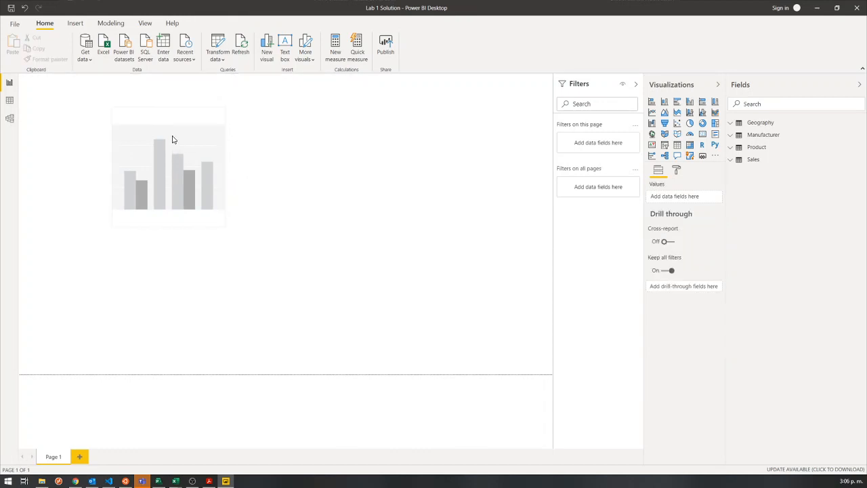
left_click_drag(172, 140, 133, 153)
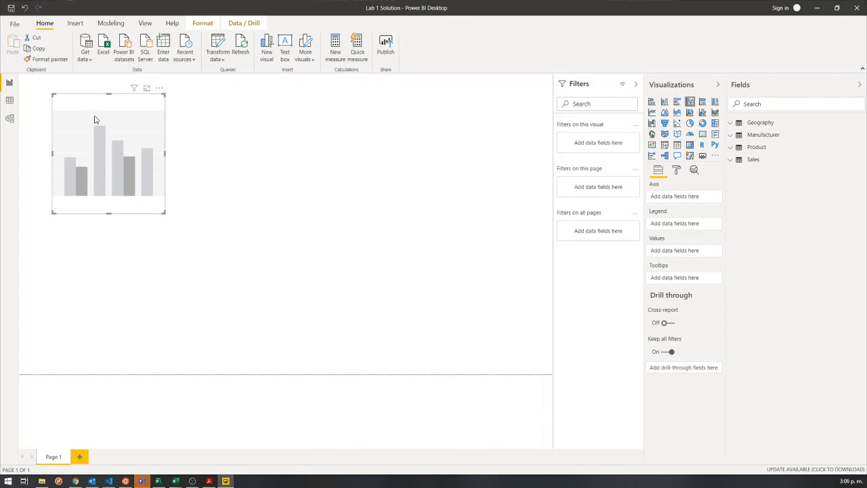
left_click_drag(136, 132, 492, 142)
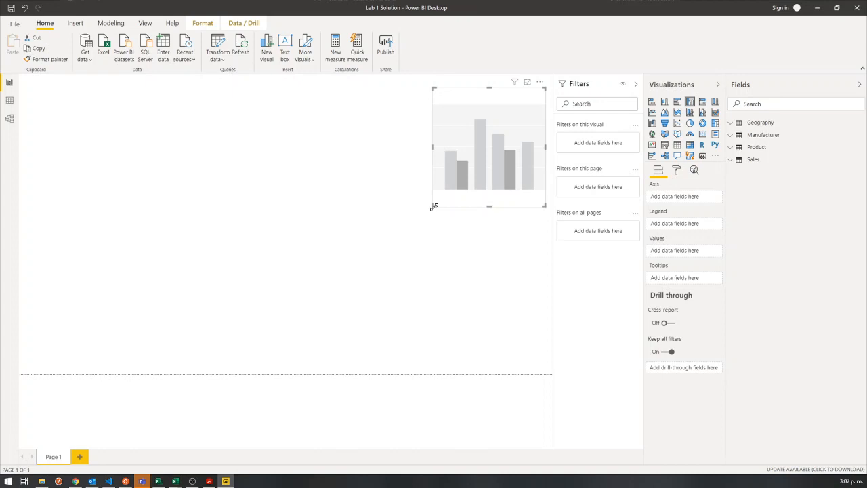
left_click_drag(435, 206, 407, 194)
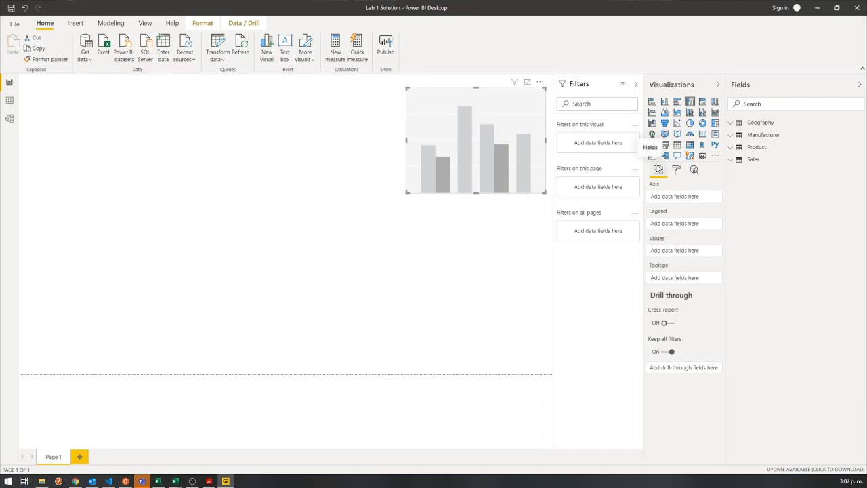
mouse_move(643, 161)
left_mouse_down()
mouse_move(723, 256)
mouse_move(728, 300)
mouse_move(726, 291)
left_mouse_up()
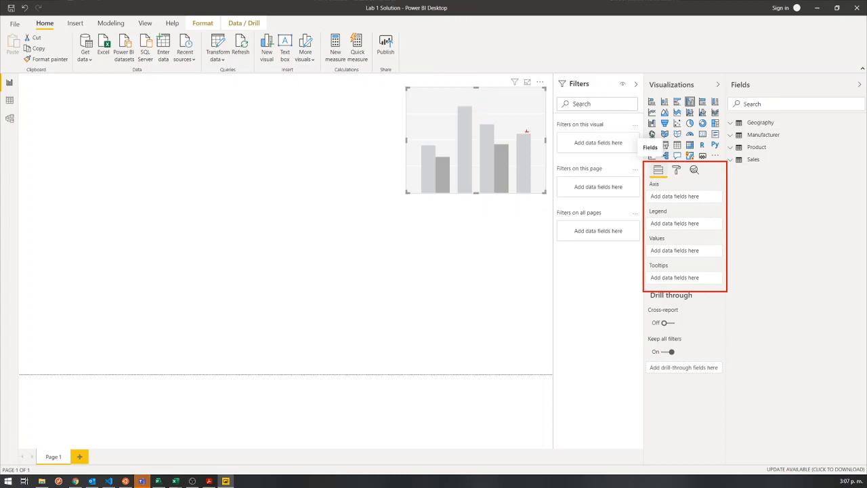
mouse_move(401, 84)
left_mouse_down()
mouse_move(507, 145)
mouse_move(553, 200)
mouse_move(549, 195)
left_mouse_up()
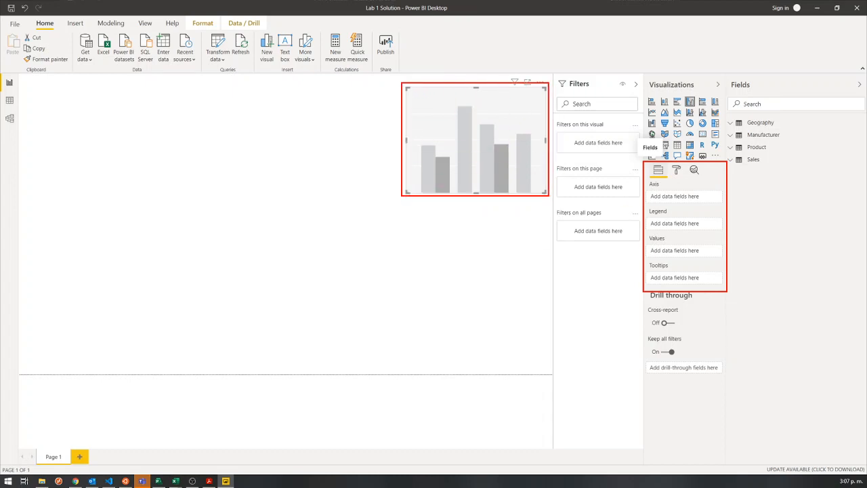
left_click_drag(645, 161, 671, 181)
left_click_drag(644, 181, 724, 208)
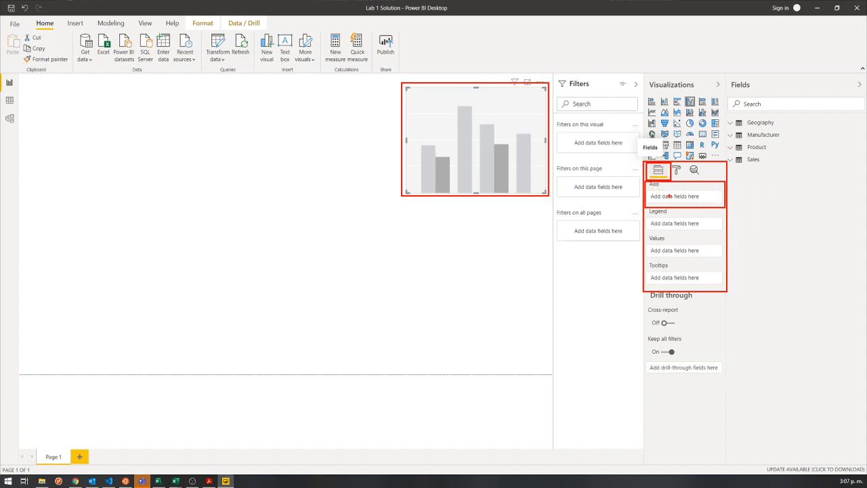
left_click_drag(645, 208, 726, 235)
left_click_drag(645, 237, 727, 262)
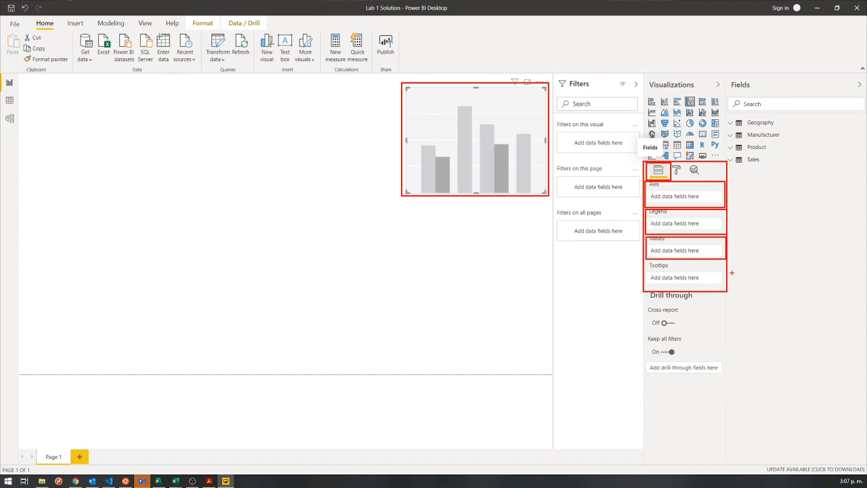
key("Escape")
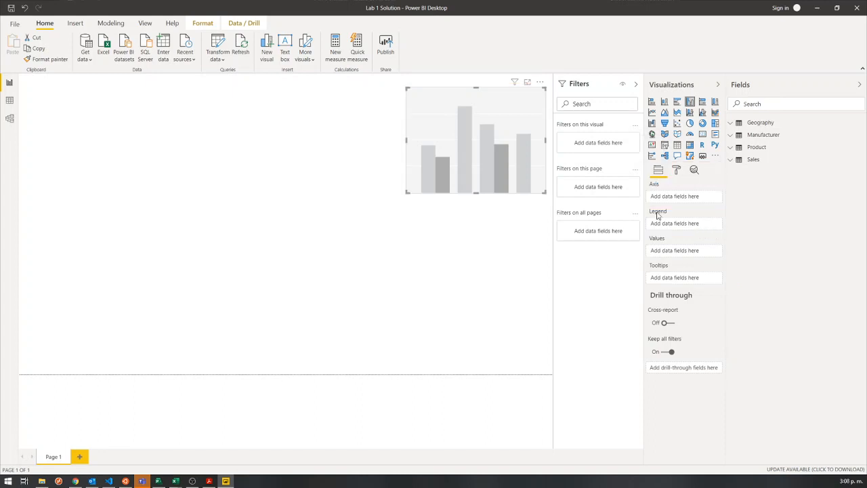
Nudge the empty column chart slightly left and assign the Geography table's Country field to its axis.
left_click_drag(479, 142, 466, 141)
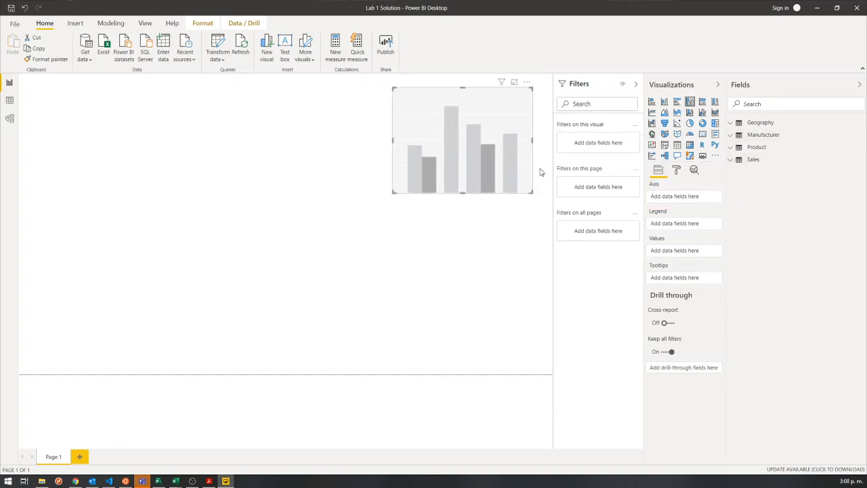
left_click_drag(726, 79, 711, 86)
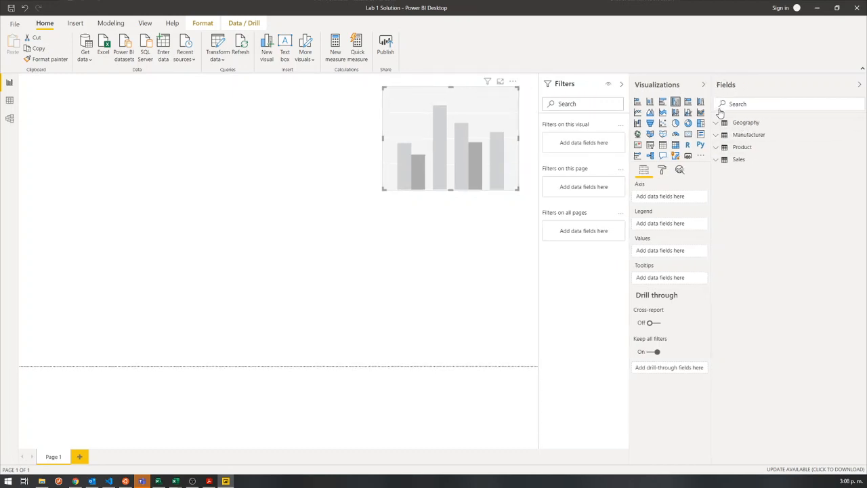
left_click(720, 122)
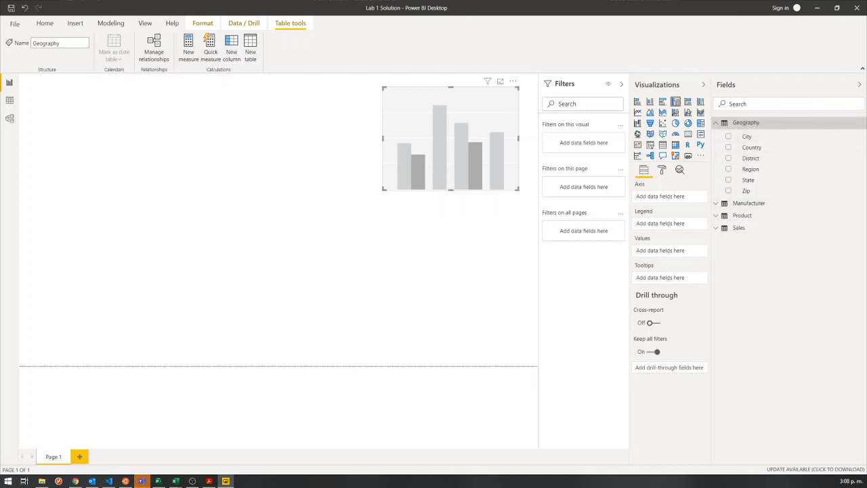
mouse_move(705, 74)
left_mouse_down()
mouse_move(832, 256)
mouse_move(866, 274)
left_mouse_up()
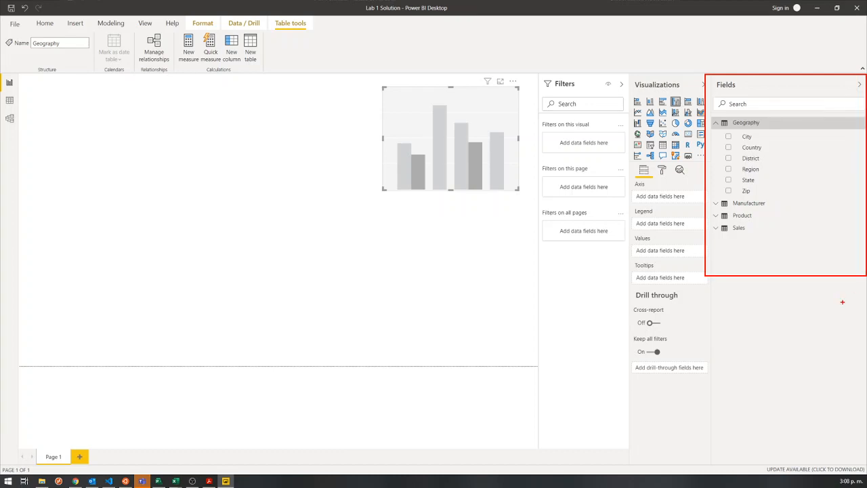
key("Escape")
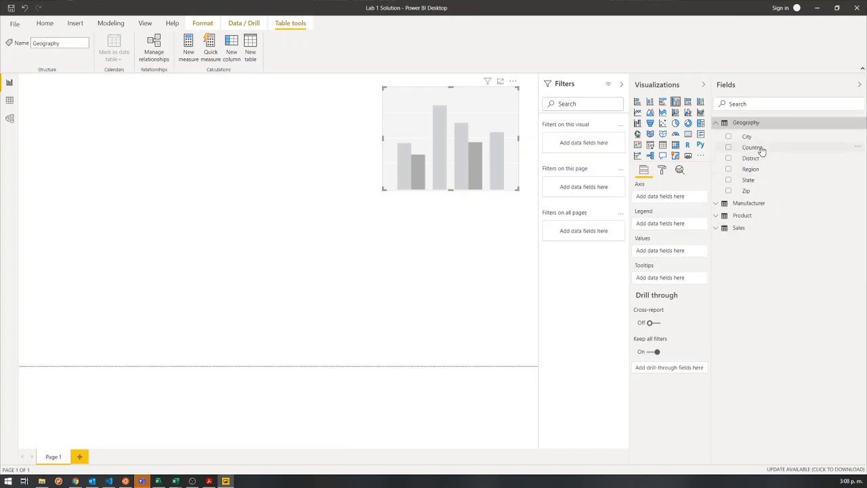
left_click_drag(754, 149, 668, 203)
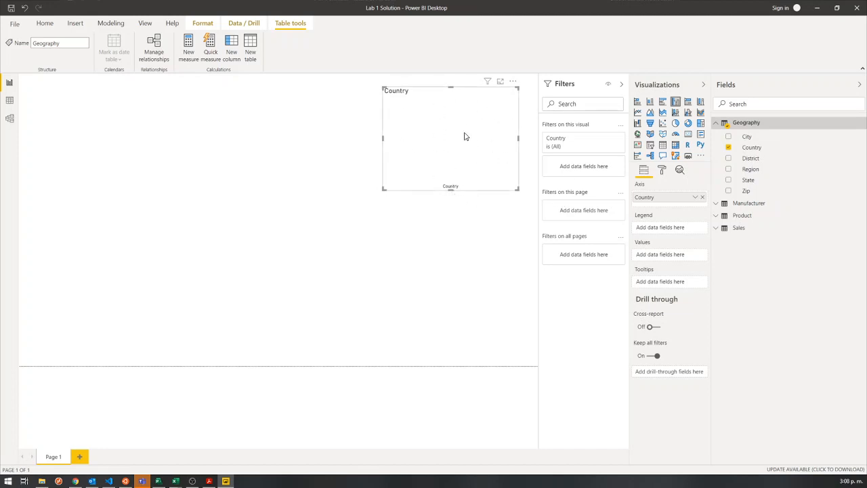
Add the Sales table's Revenue as the chart's values, then enlarge the chart and fit it into the page's upper-right corner.
left_click(720, 228)
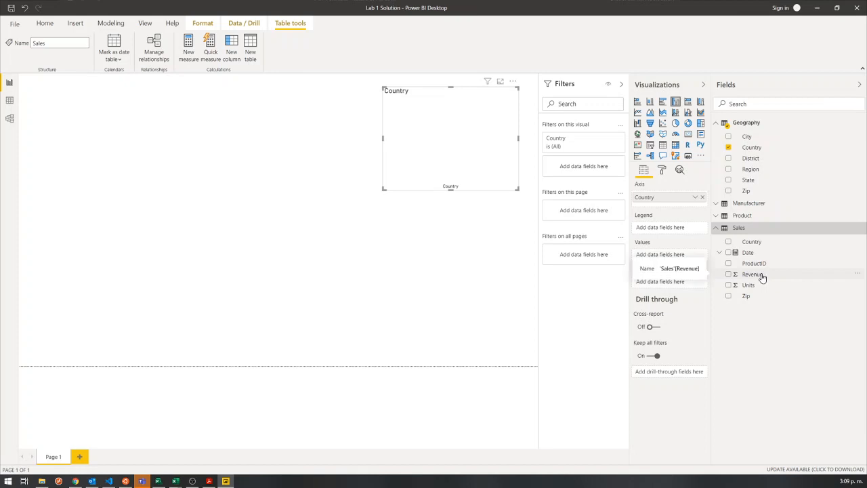
left_click_drag(758, 279, 663, 262)
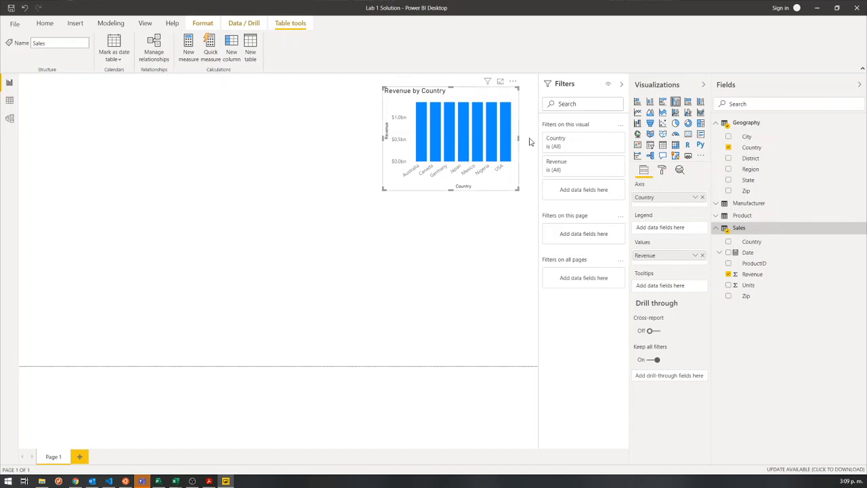
left_click_drag(382, 189, 331, 216)
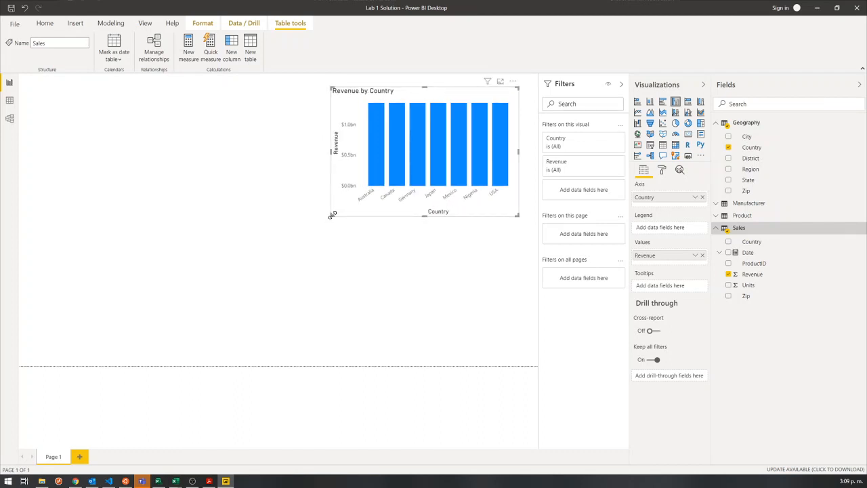
left_click_drag(497, 216, 515, 203)
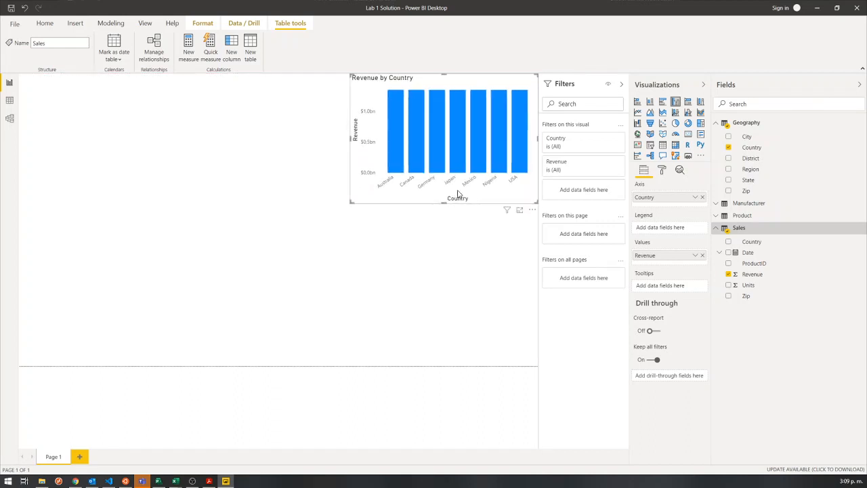
Inspect the revenue tooltips of the country columns and expand the Product and Manufacturer tables to view their fields.
mouse_move(394, 103)
mouse_move(514, 106)
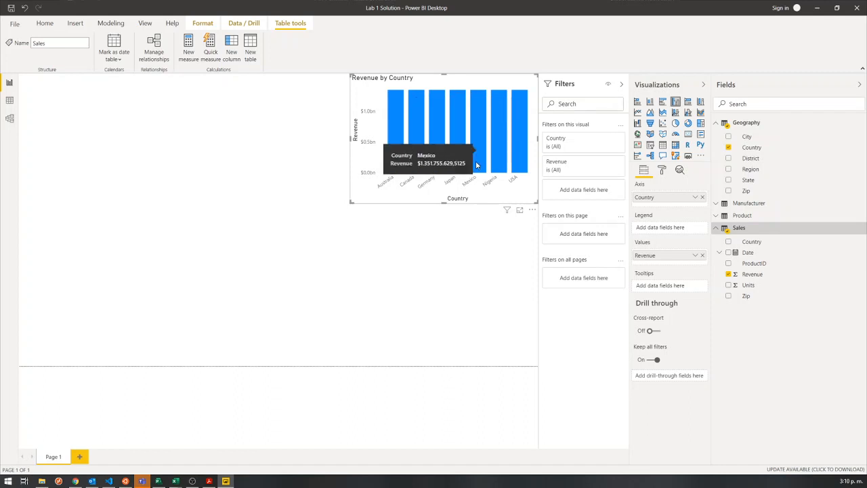
mouse_move(458, 169)
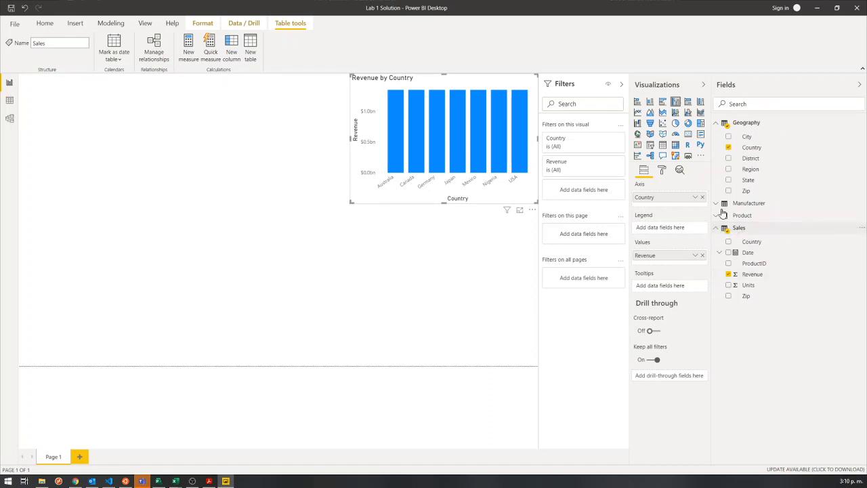
left_click(715, 216)
left_click(716, 204)
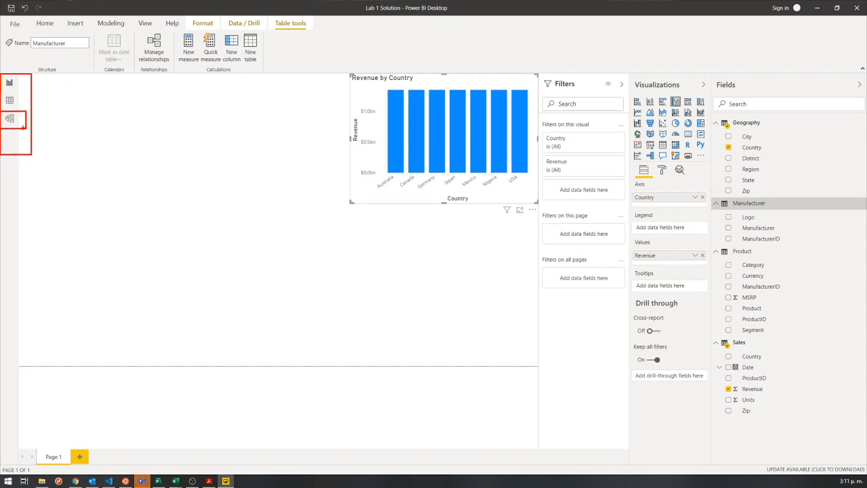
In Model view, arrange the tables so Sales sits beside Geography, with Product and Manufacturer stepping up to its right.
left_click(9, 118)
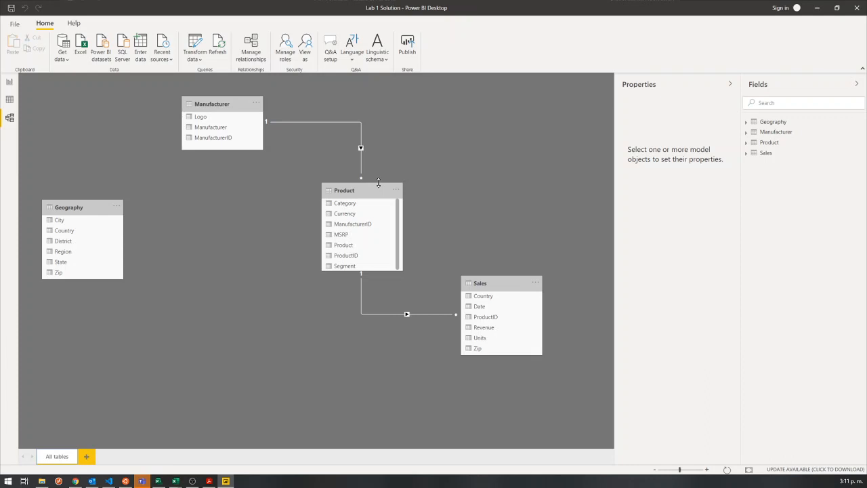
left_click_drag(499, 282, 229, 194)
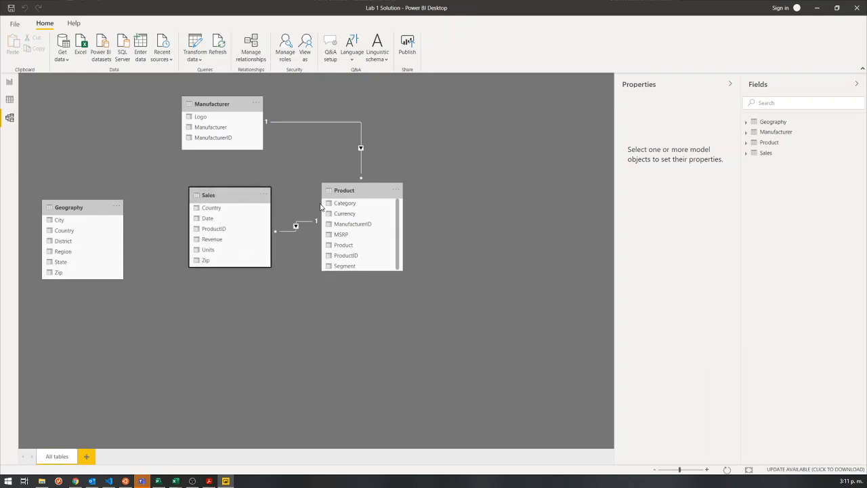
left_click_drag(349, 188, 349, 164)
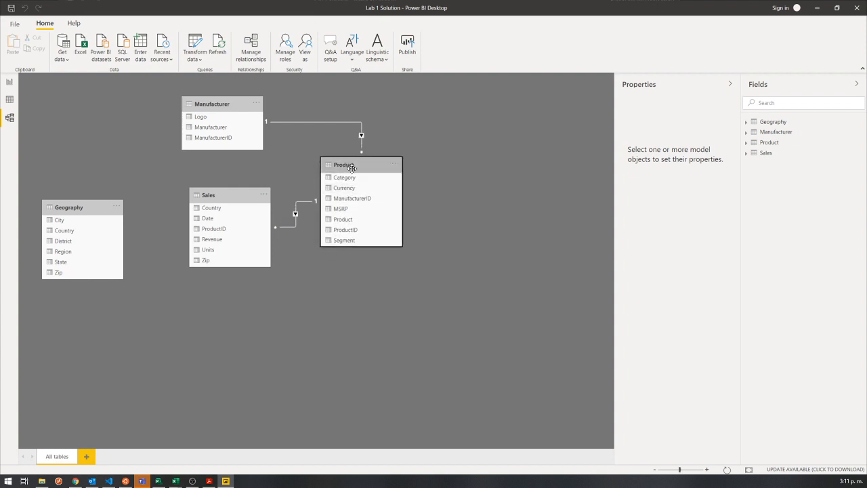
left_click_drag(217, 105, 497, 106)
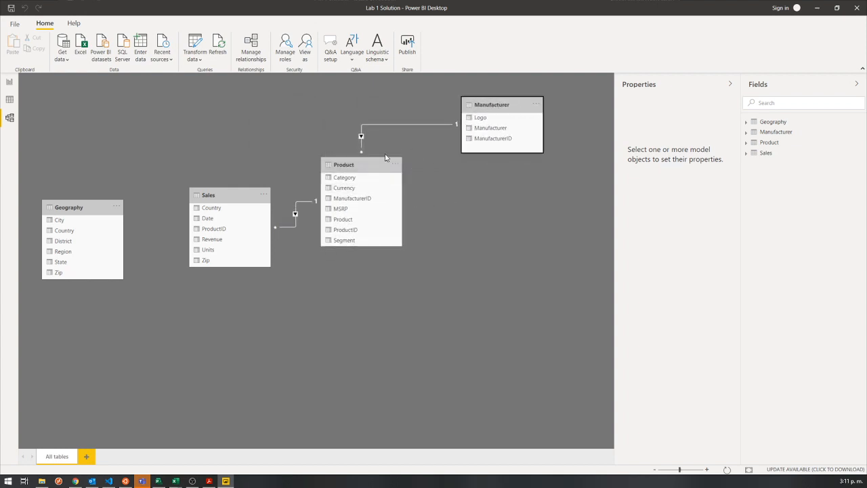
left_click_drag(340, 162, 331, 138)
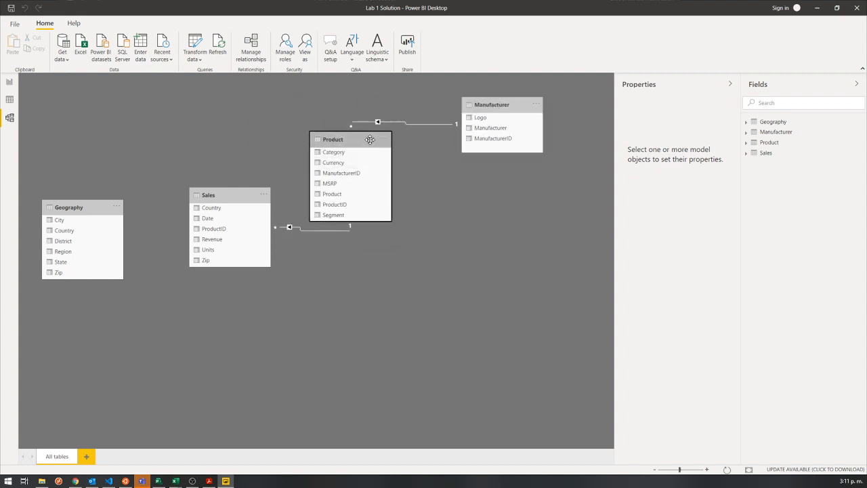
left_click_drag(226, 194, 239, 202)
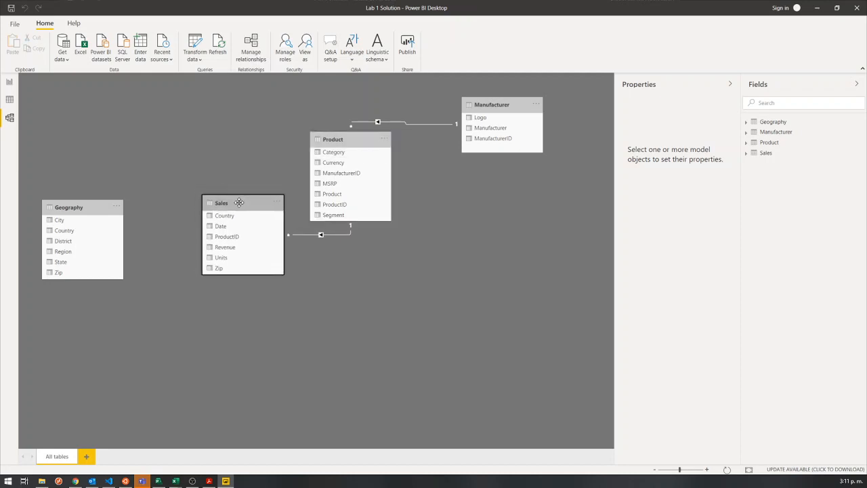
Move the Geography table above and to the left of Sales in the model diagram, and return to Report view.
left_click(88, 203)
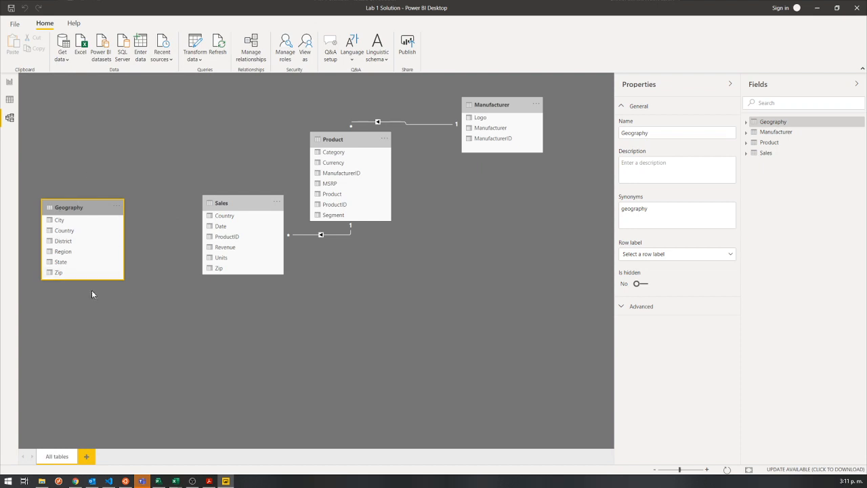
left_click_drag(78, 207, 79, 118)
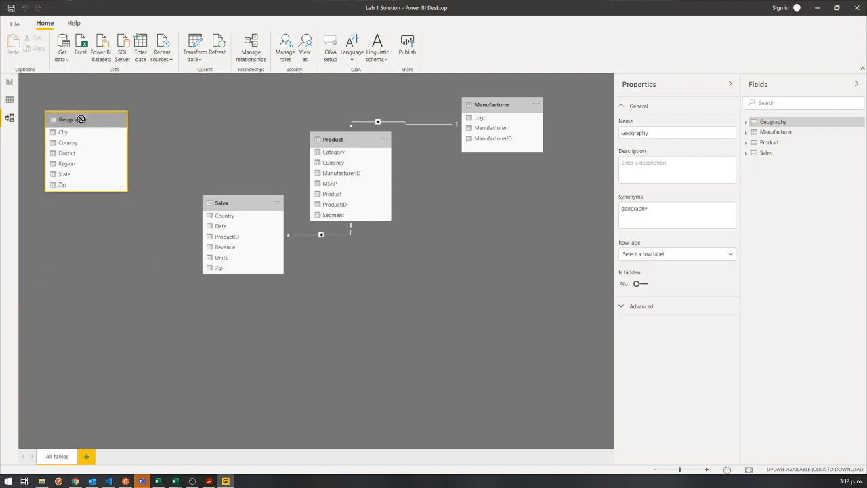
left_click(210, 202)
left_click(84, 124)
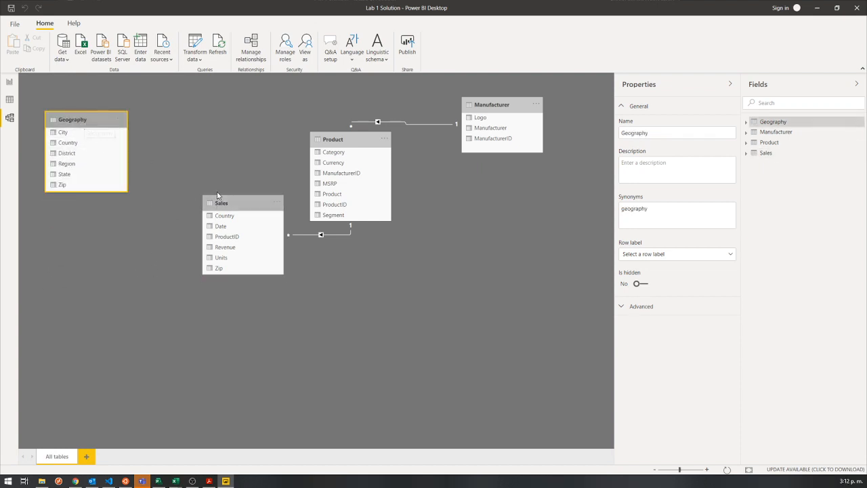
left_click(227, 208)
left_click(90, 126)
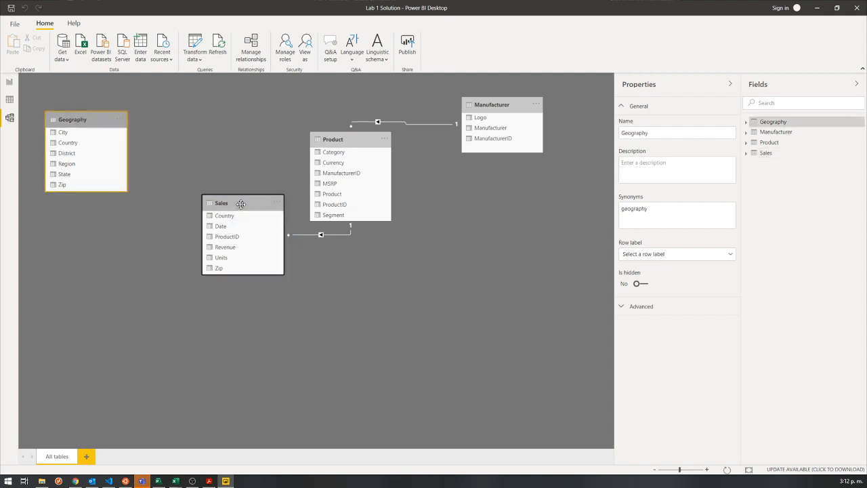
left_click(224, 203)
left_click(81, 120)
left_click(9, 83)
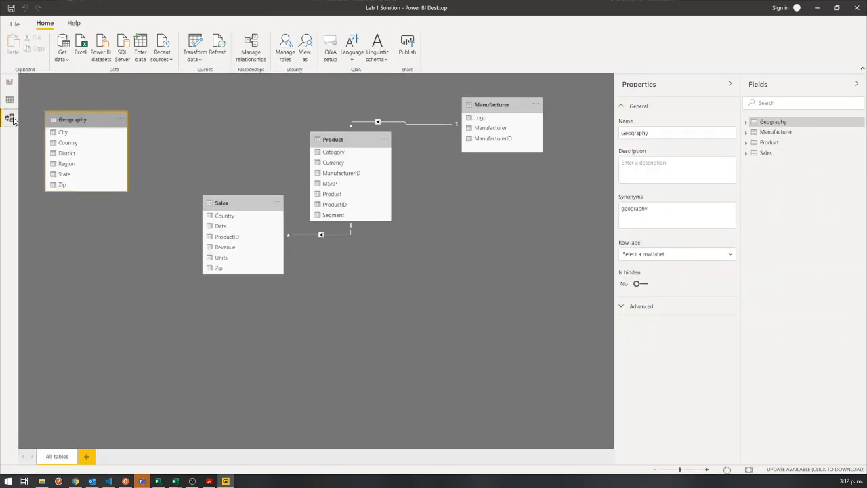
Return to Model view and move the Sales table lower in the diagram, clear of the Product table.
left_click(9, 118)
left_click(8, 80)
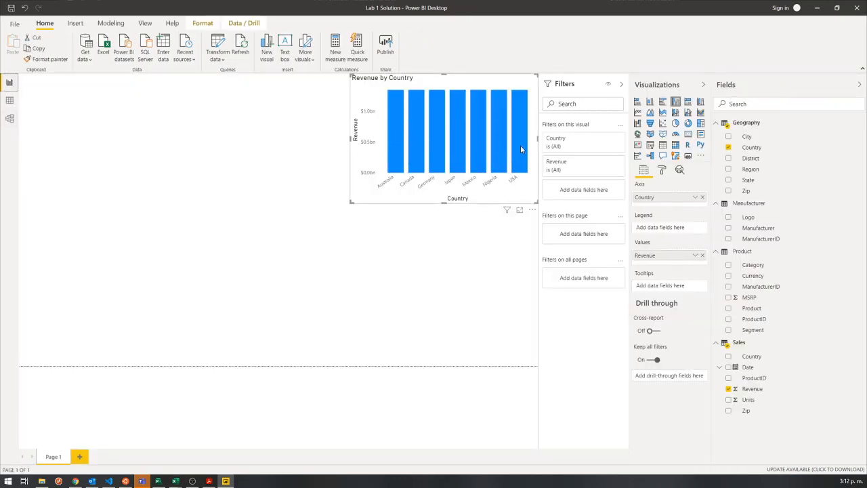
left_click(10, 118)
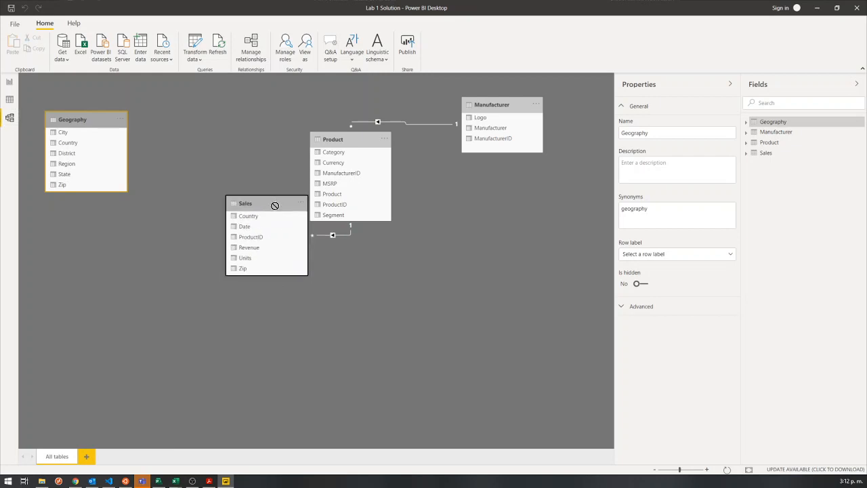
left_click_drag(274, 203, 289, 236)
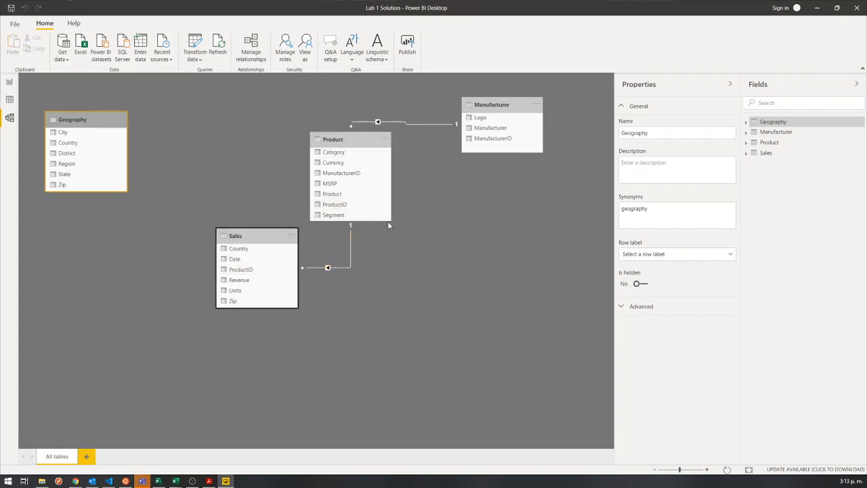
Highlight the relationship between Manufacturer and Product, and move the Product table slightly down and to the right.
left_click(481, 120)
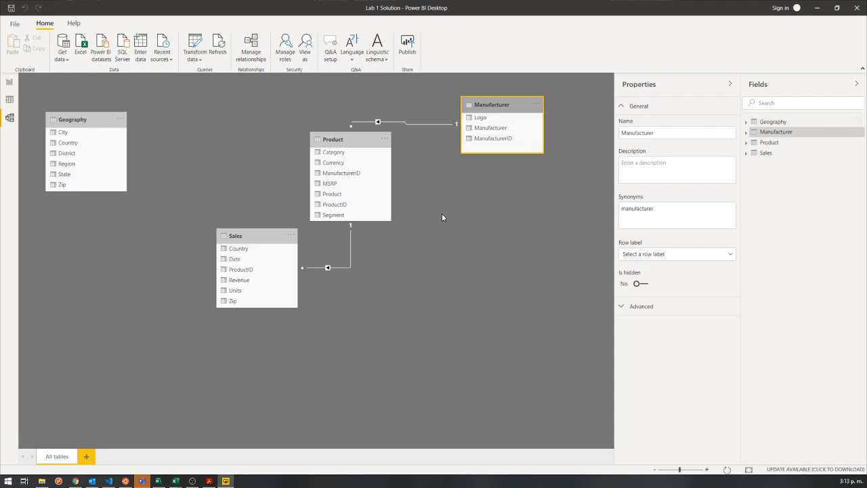
mouse_move(430, 120)
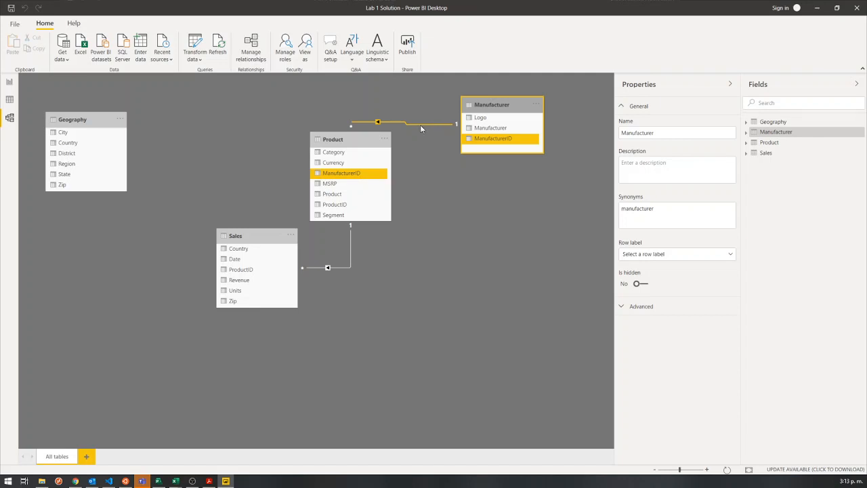
left_click_drag(350, 140, 388, 145)
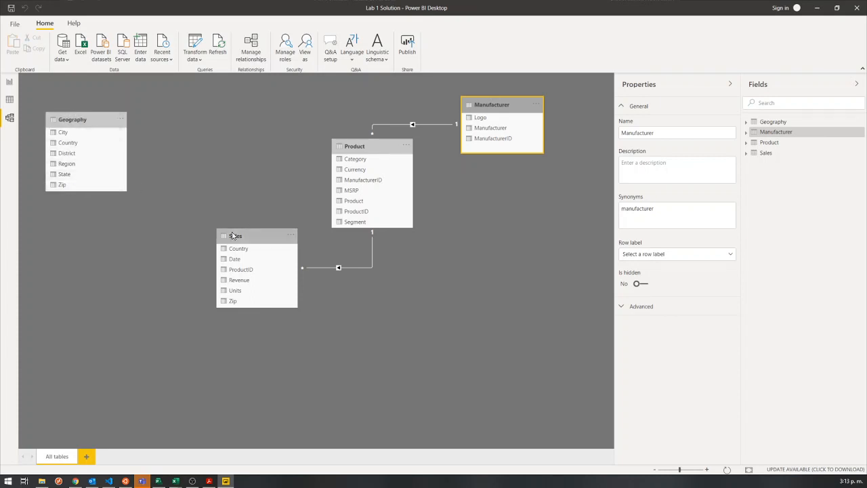
Try to create a relationship from Geography's Zip to Sales' Zip, and cancel the Create relationship dialog.
left_click(73, 185)
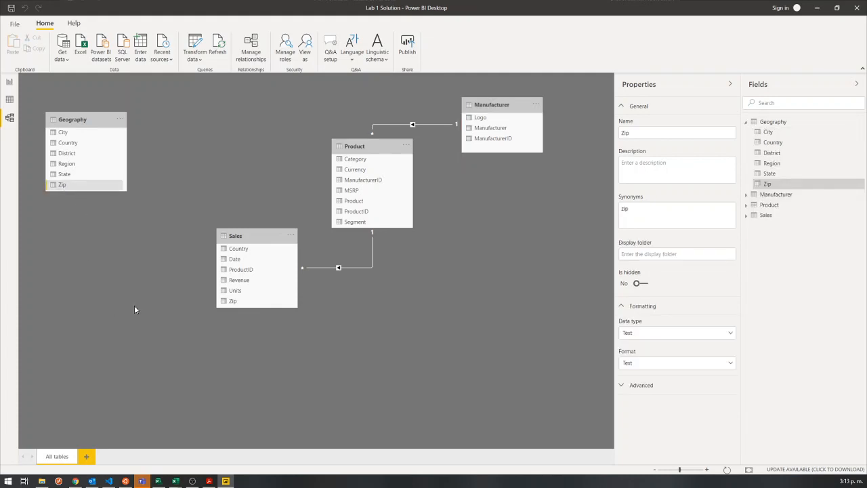
left_click(238, 303)
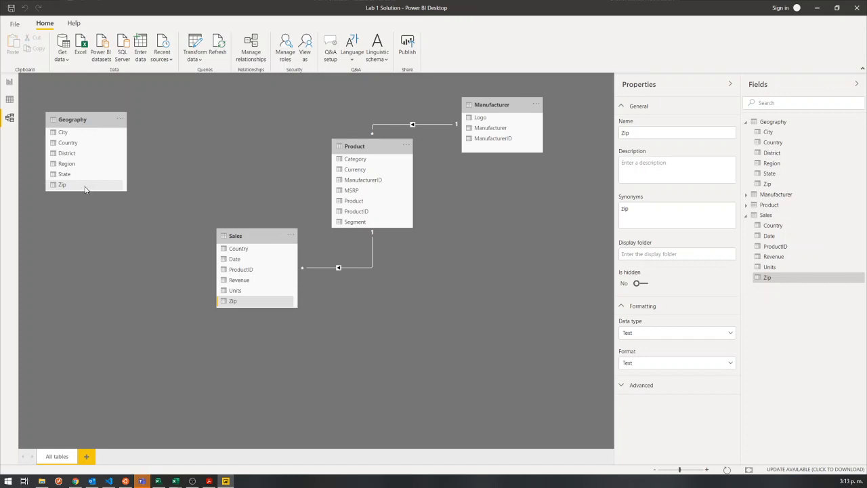
left_click(130, 256)
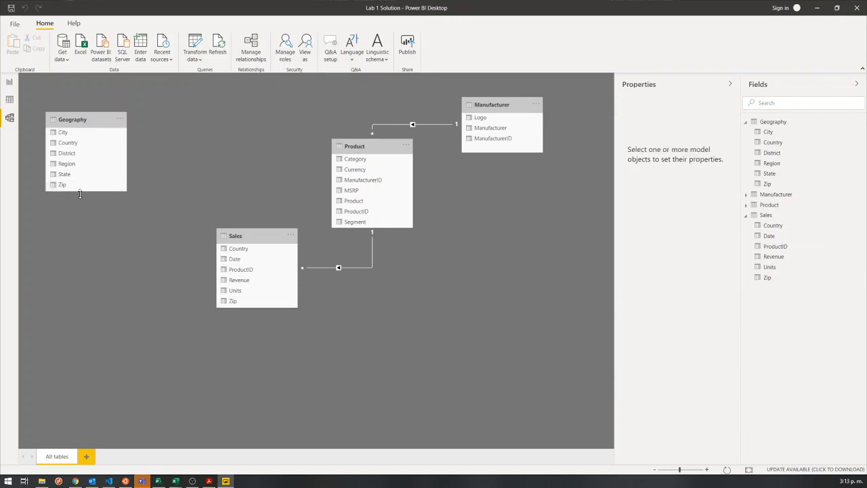
left_click_drag(69, 187, 266, 302)
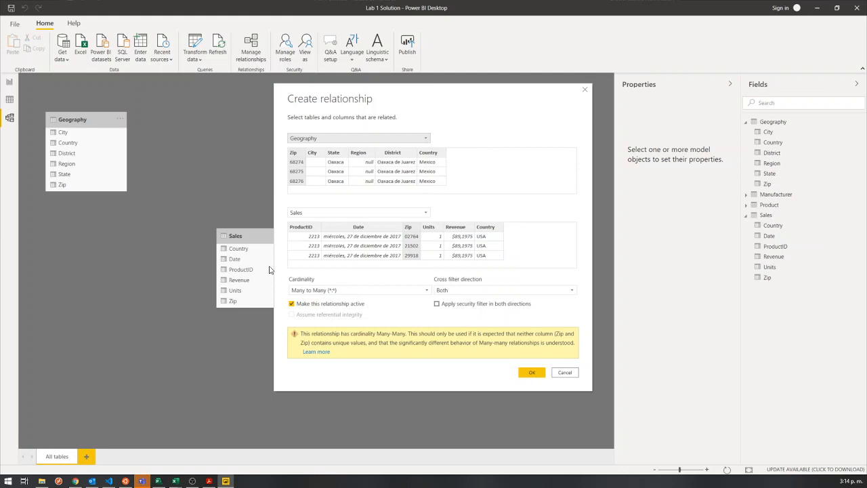
left_click(565, 372)
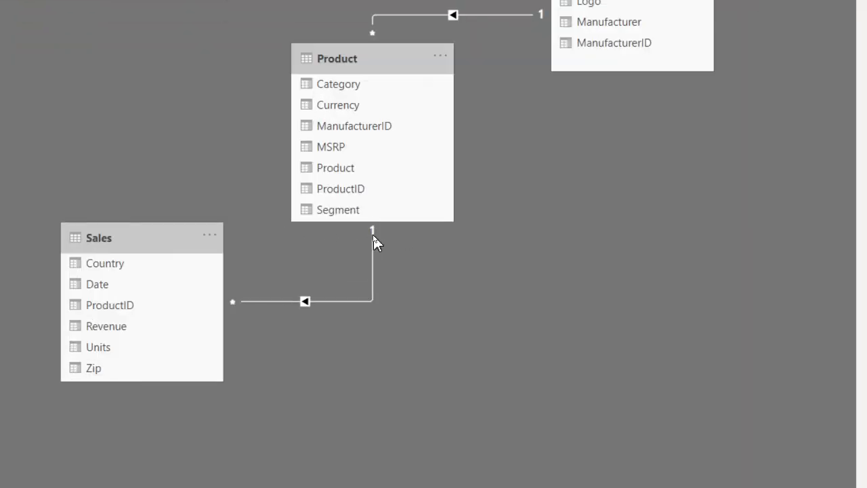
Highlight the relationship between Sales and Product, and move the Sales table up and to the left in the diagram.
left_click(244, 300)
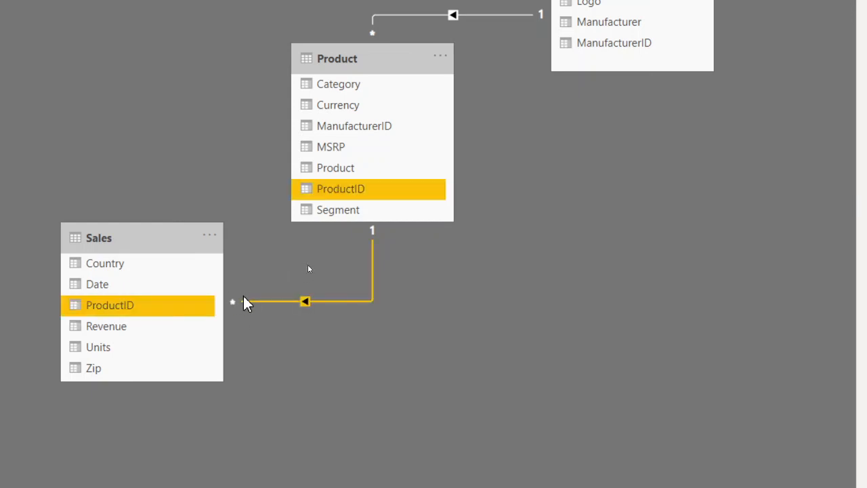
left_click(308, 269)
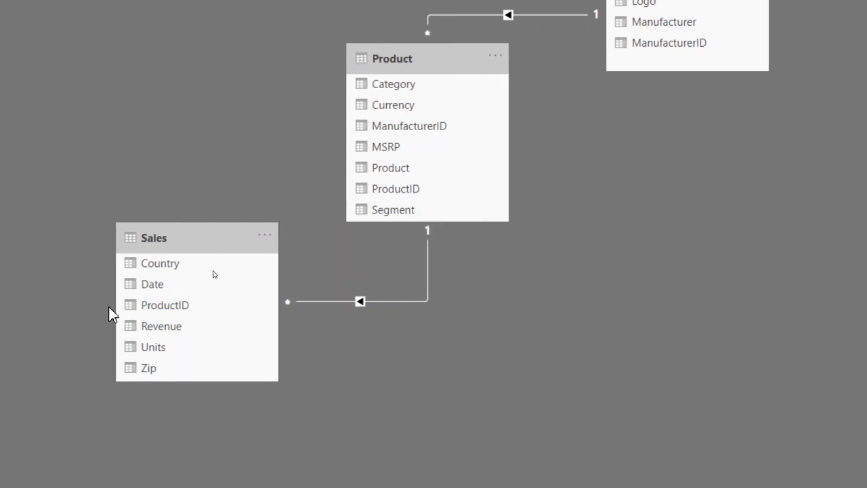
left_click(250, 302)
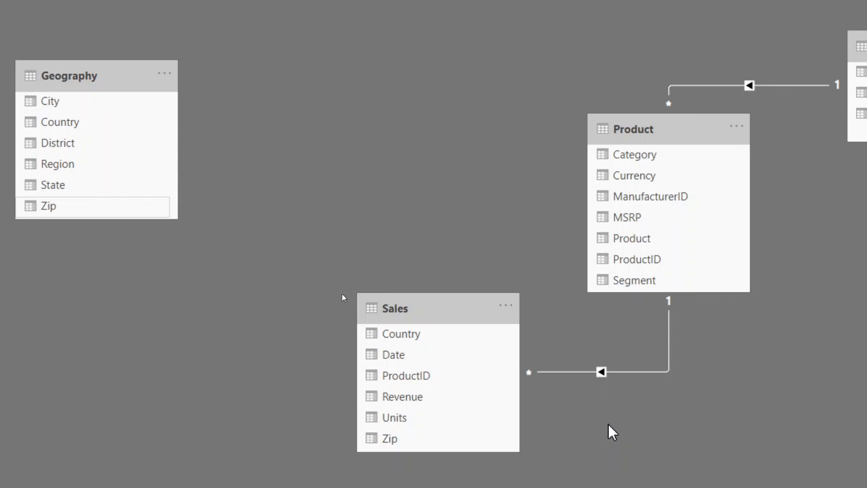
left_click_drag(400, 303, 331, 213)
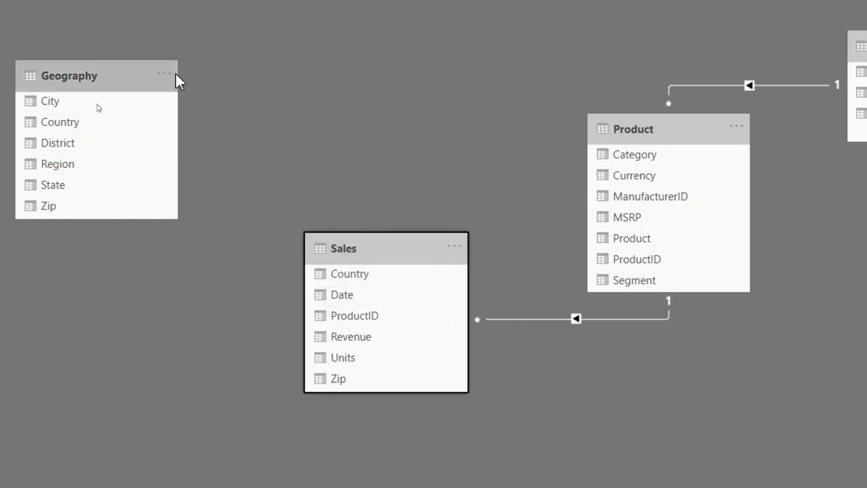
Examine the Geography, Product and Sales tables in the model diagram, comparing which ones are linked to Sales.
left_click(119, 76)
left_click(681, 125)
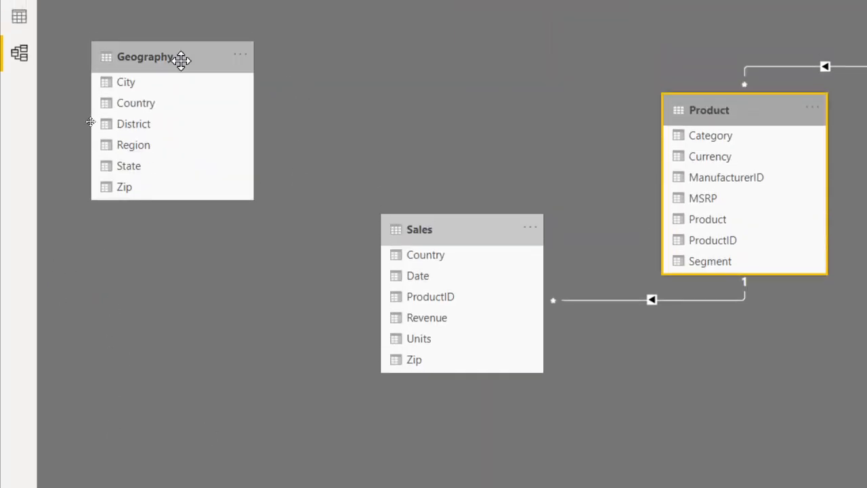
left_click(181, 60)
left_click(703, 117)
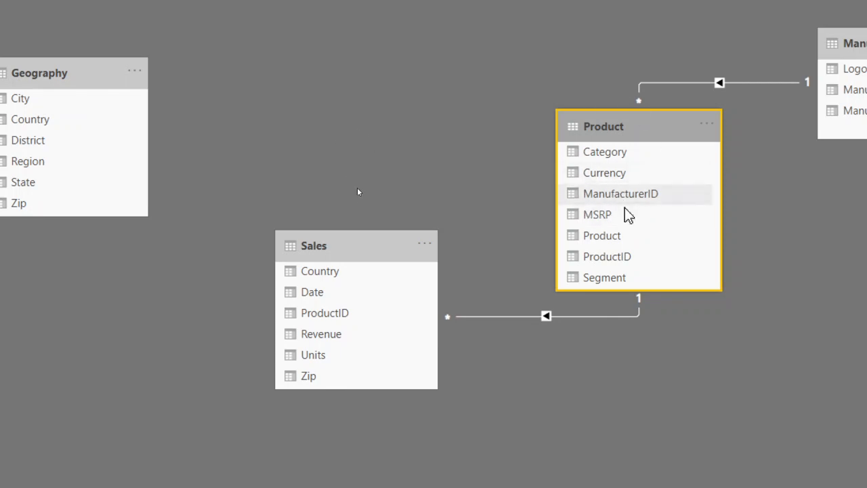
left_click(321, 238)
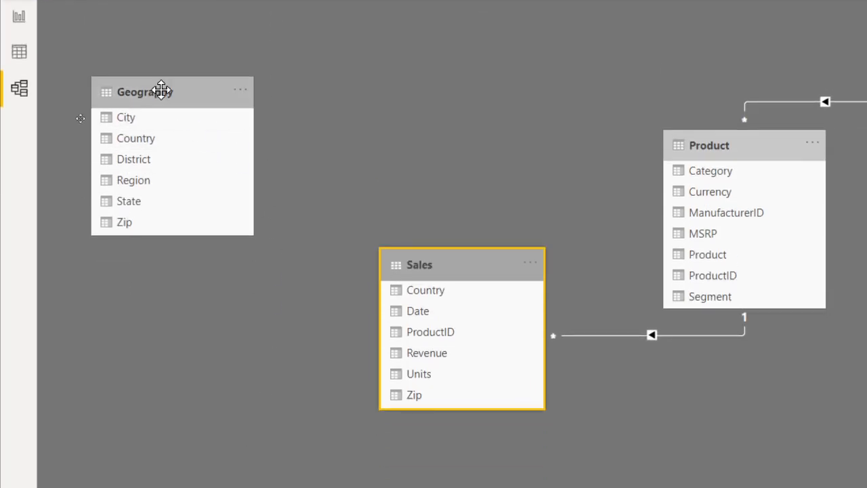
left_click(162, 90)
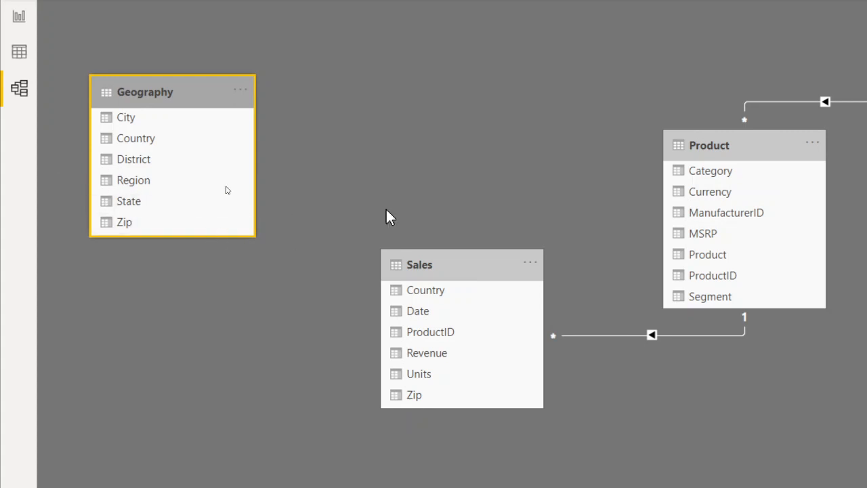
left_click(405, 266)
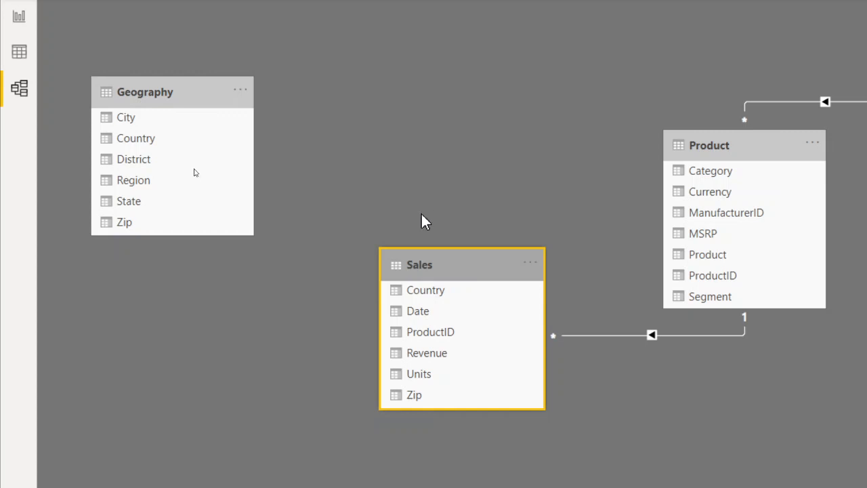
left_click(154, 90)
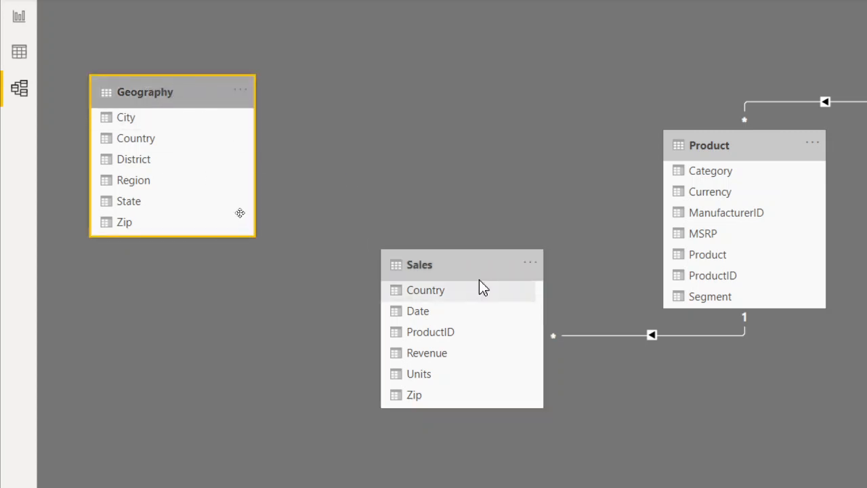
left_click(466, 257)
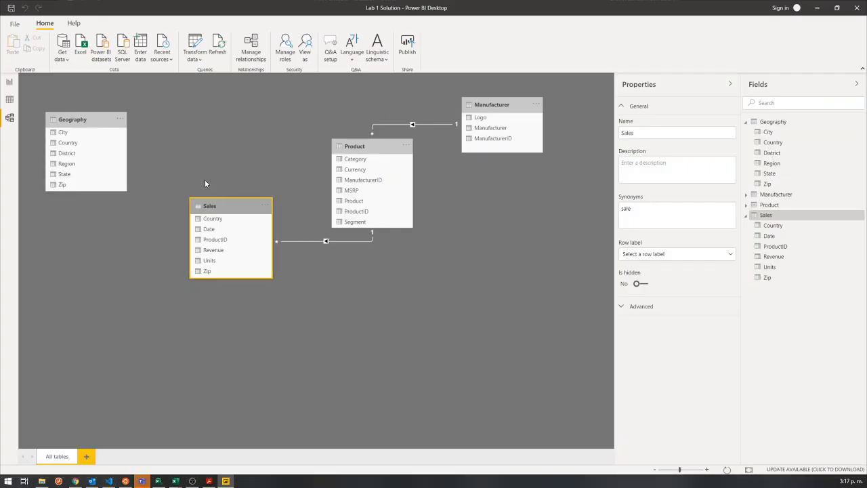
Open the Geography table in Data view and check the distinct value counts of its Country and Zip columns.
left_click(19, 52)
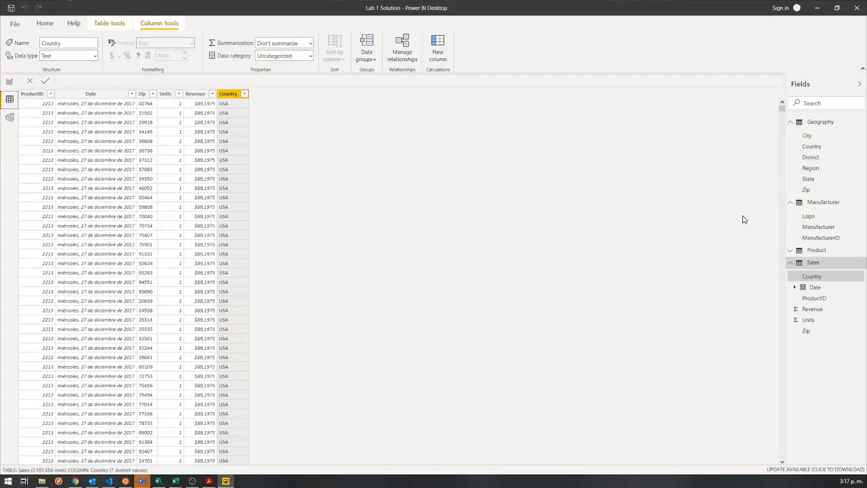
left_click(820, 121)
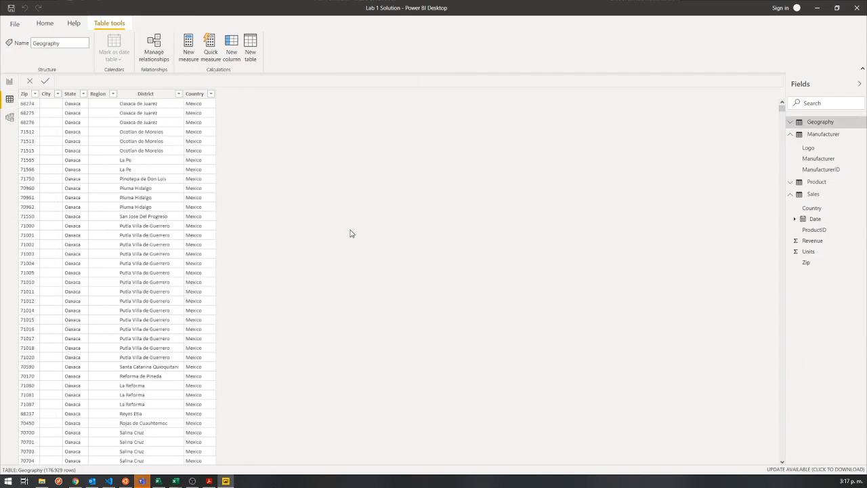
left_click(196, 94)
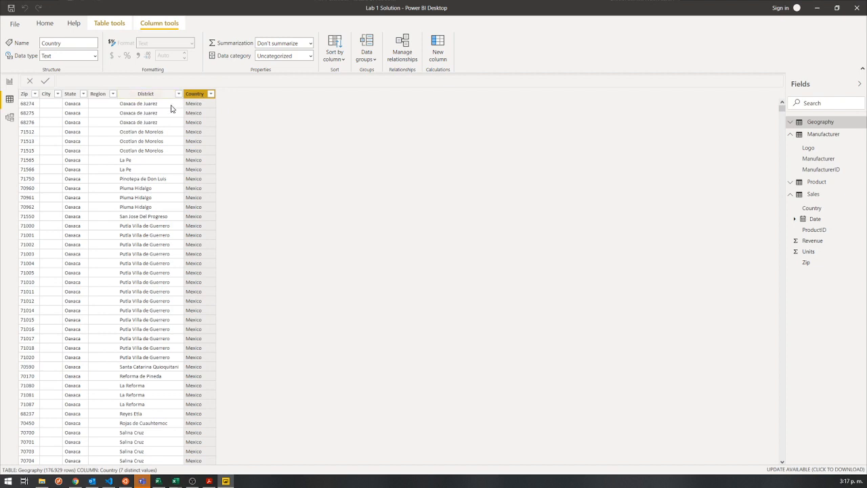
left_click(24, 94)
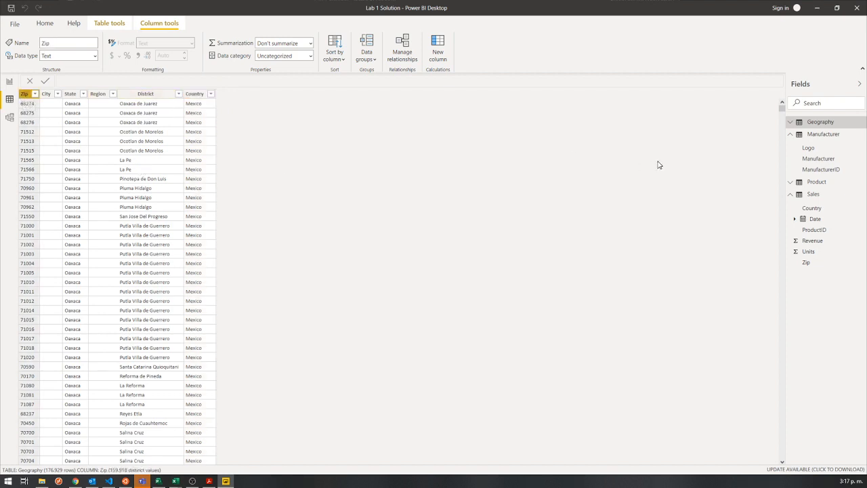
Open the Sales table's data and check the distinct value counts of its Country and Zip columns.
left_click(815, 193)
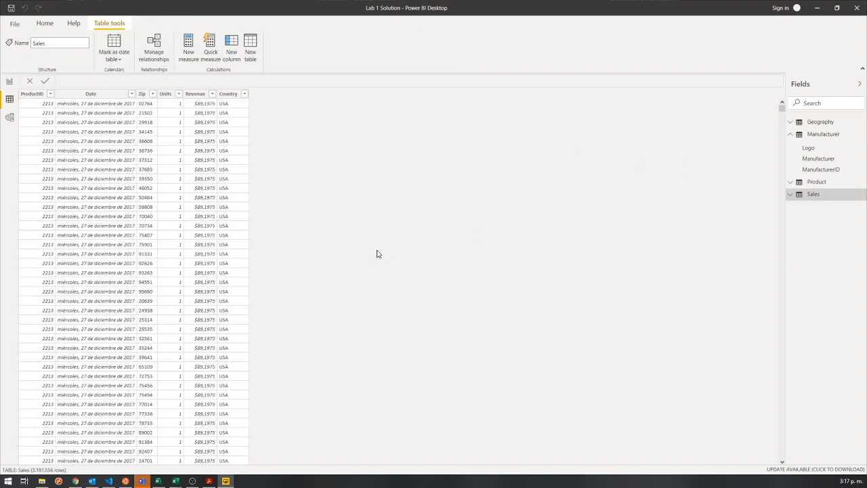
left_click(228, 94)
left_click(141, 94)
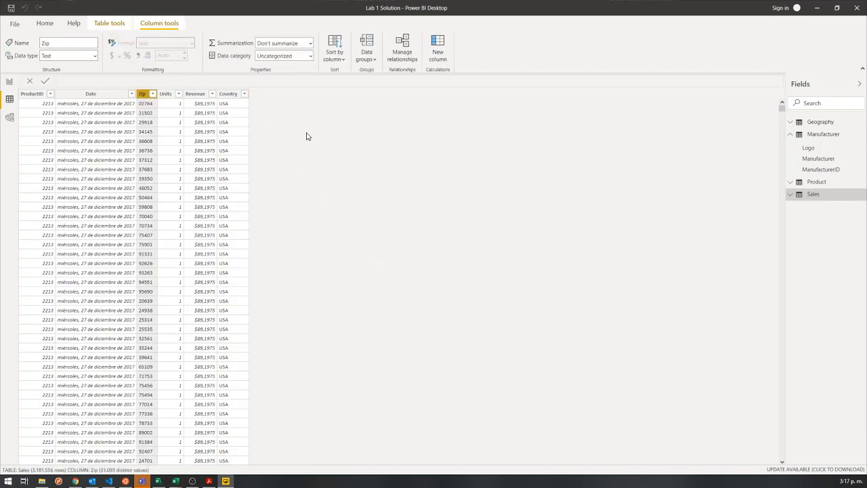
left_click(228, 93)
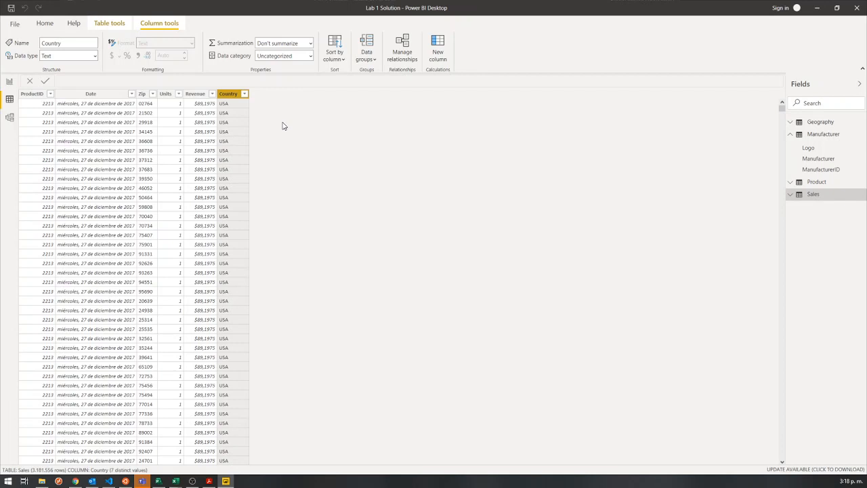
Add a new calculated column to the Sales table.
left_click(813, 194)
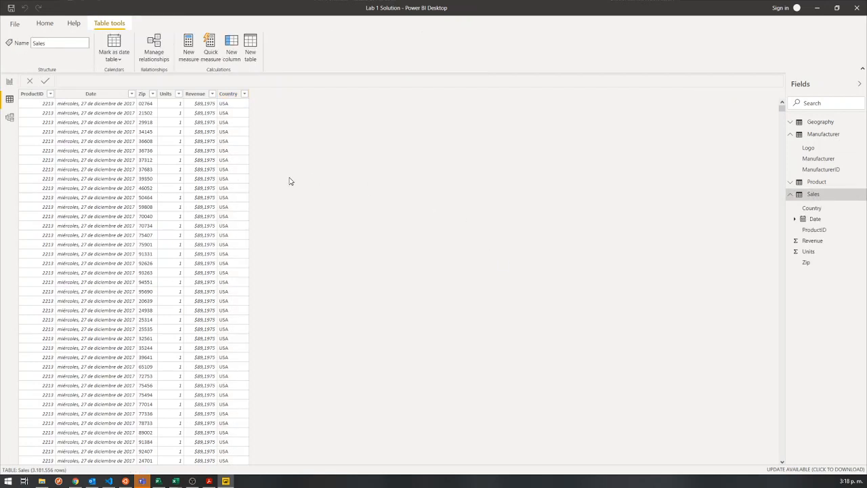
left_click(790, 195)
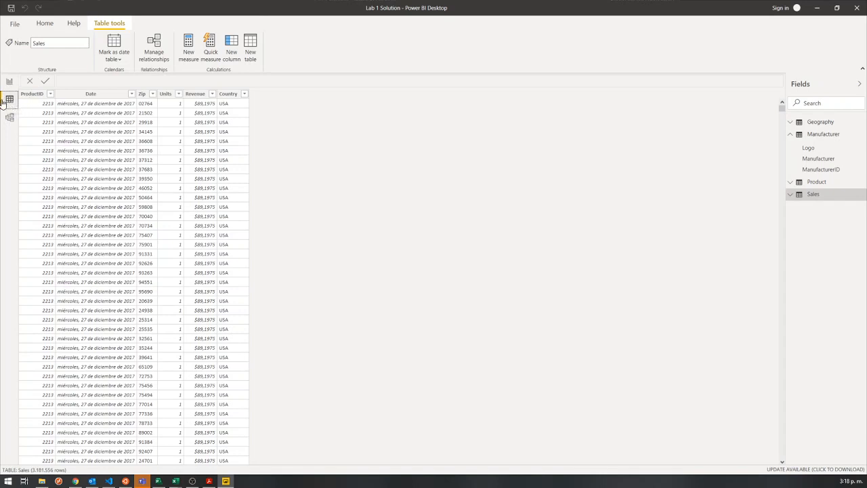
left_click(811, 197)
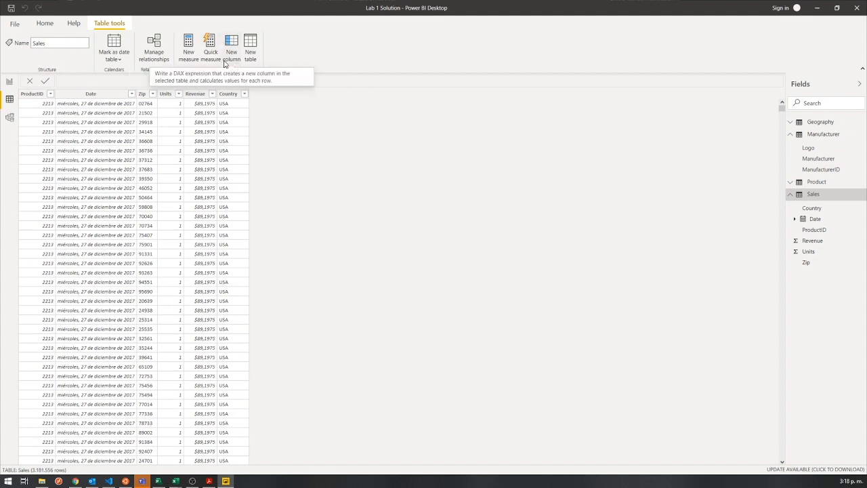
key("ctrl+2")
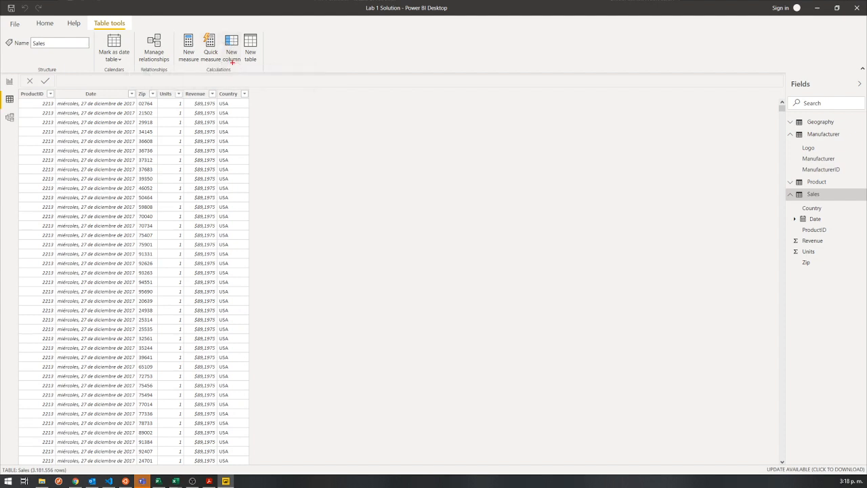
left_click_drag(219, 30, 243, 62)
key("Escape")
left_click(233, 52)
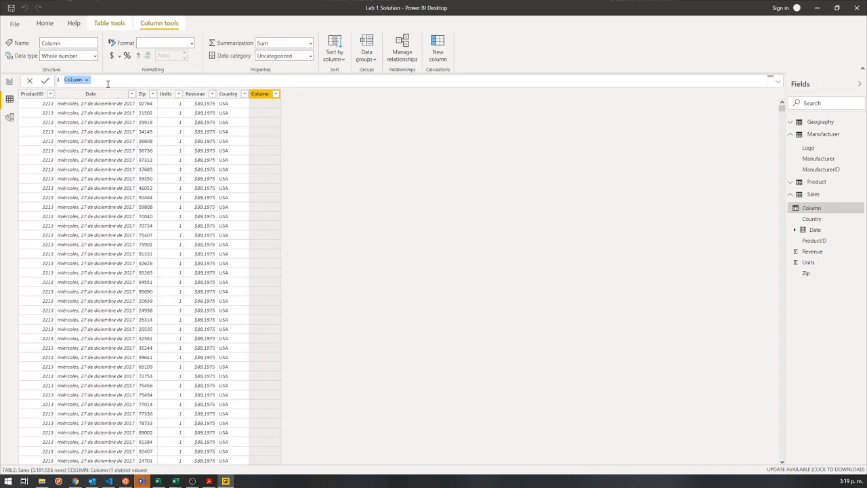
Replace the default name in the new Sales column's formula with ZipKey.
left_click(107, 82)
left_click_drag(84, 80, 37, 75)
left_click(93, 79)
left_click(83, 80)
key("Right")
key("BackSpace")
key("BackSpace")
key("BackSpace")
key("BackSpace")
key("BackSpace")
key("BackSpace")
type("Zip")
Begin the ZipKey column's formula in Sales with a reference to Sales[Zip].
key("BackSpace")
type("pkey")
left_click(105, 81)
type("Zi")
key("BackSpace")
key("BackSpace")
key("BackSpace")
type("zip")
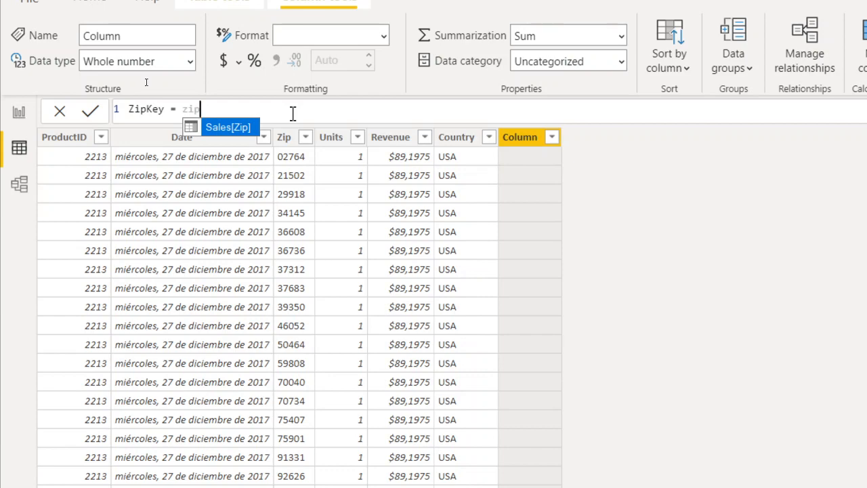
key("Tab")
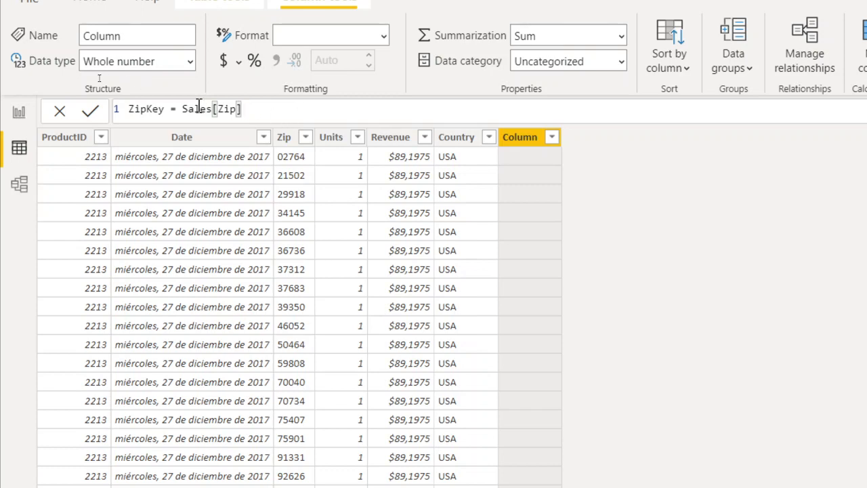
Examine the table-name and column-name parts of the Sales[Zip] reference in the ZipKey formula.
left_click(221, 108)
key("Left")
key("Left")
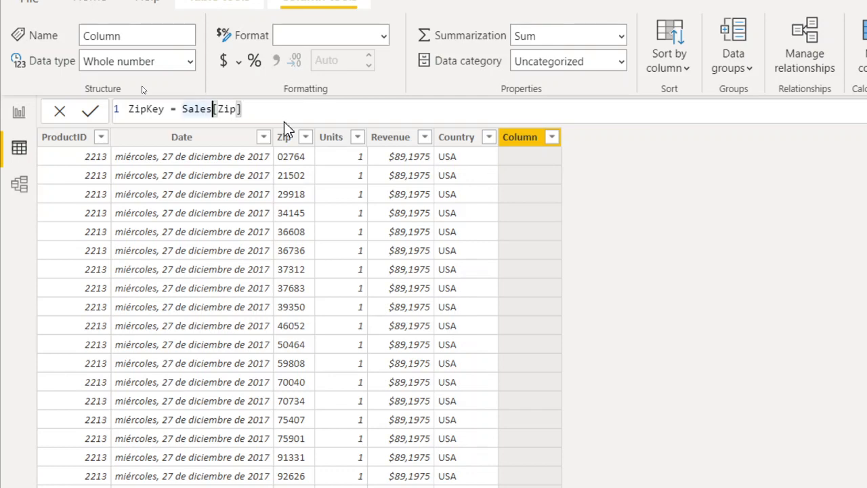
key("Left")
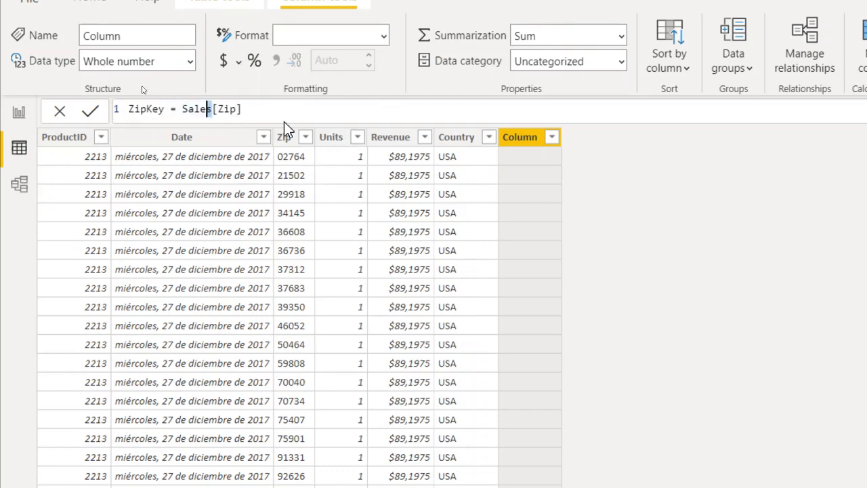
key("Left")
key("Left")
key("Left")
key("Right")
key("Right")
key("Right")
key("Right")
key("Left")
key("Left")
key("Left")
key("Left")
key("Left")
key("shift+Right")
key("shift+Right")
key("shift+Right")
key("shift+Right")
key("shift+Right")
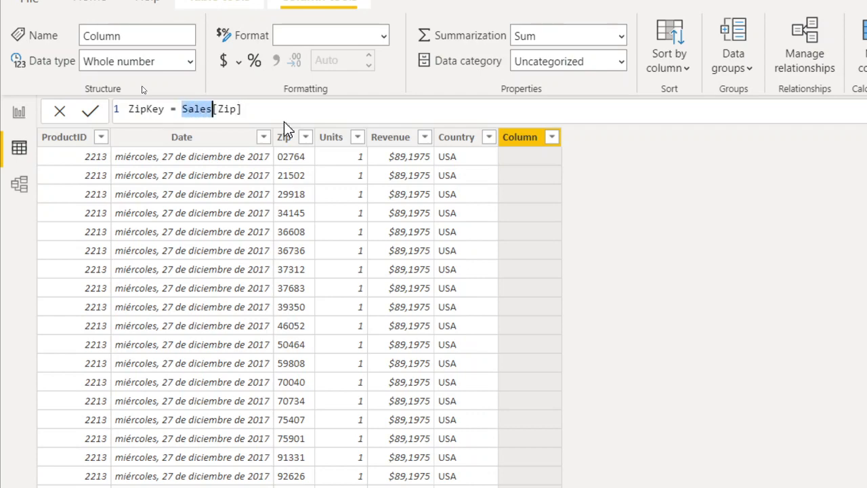
key("Right")
key("Right")
key("shift+Left")
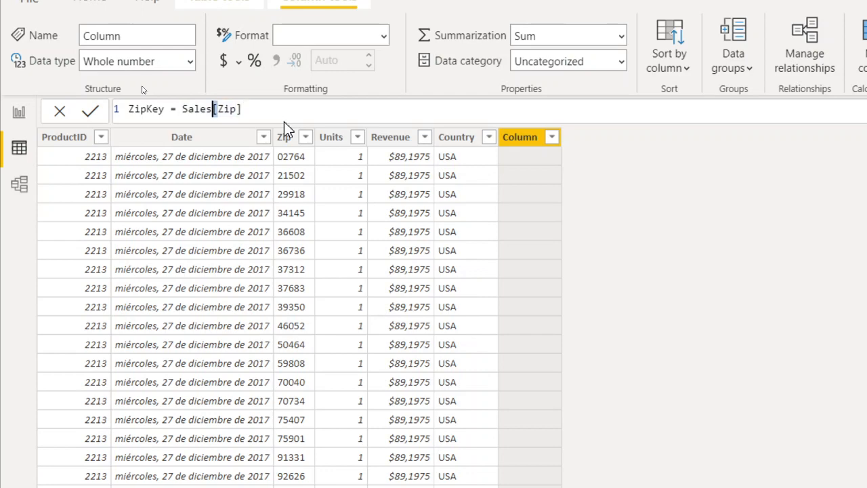
Append & " " & to the Sales ZipKey formula and bring up the suggestions for count.
key("Right")
key("Right")
key("Right")
key("Right")
key("Right")
type("&")
type("c")
key("BackSpace")
type("count")
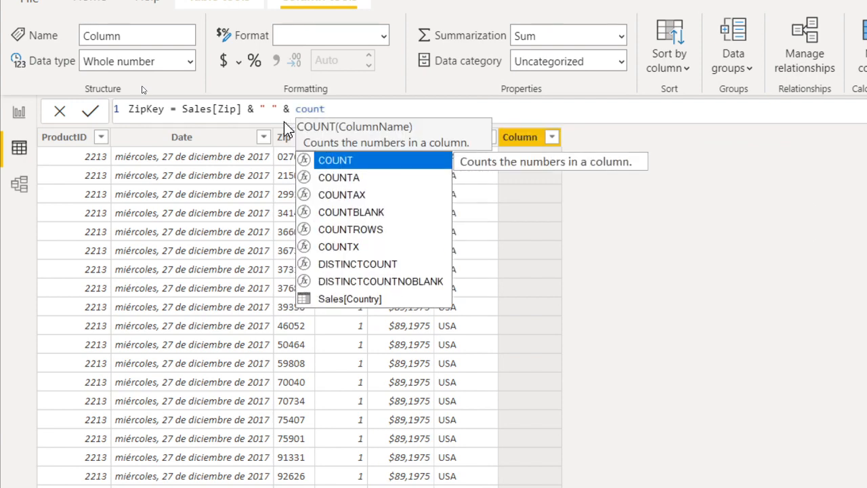
key("BackSpace")
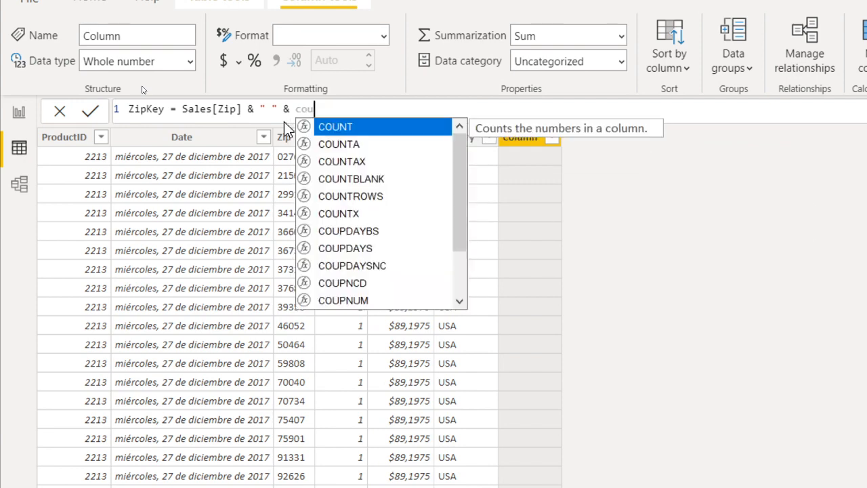
type("t")
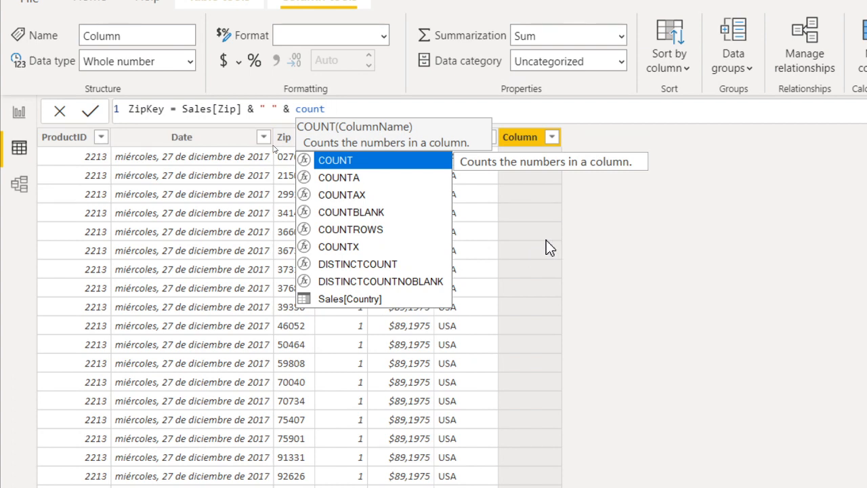
Look through the functions and columns suggested for count in the Sales ZipKey formula.
key("Down")
key("Up")
key("Down")
key("Down")
key("Down")
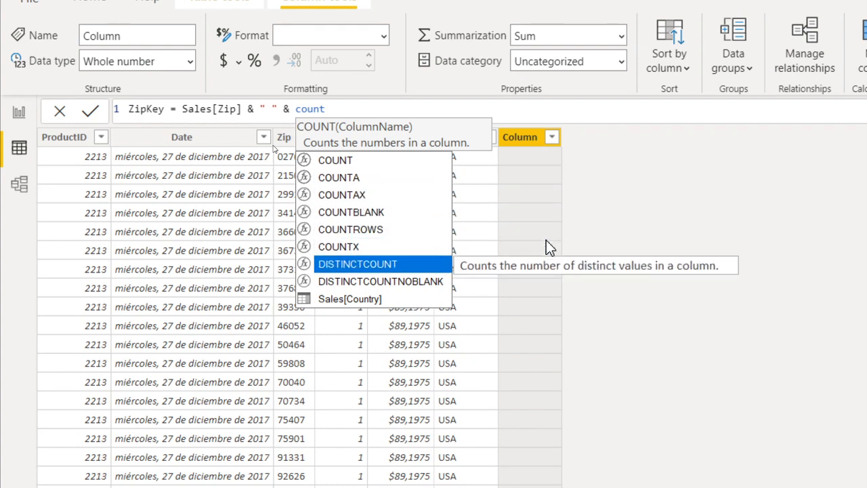
key("Down")
key("Down")
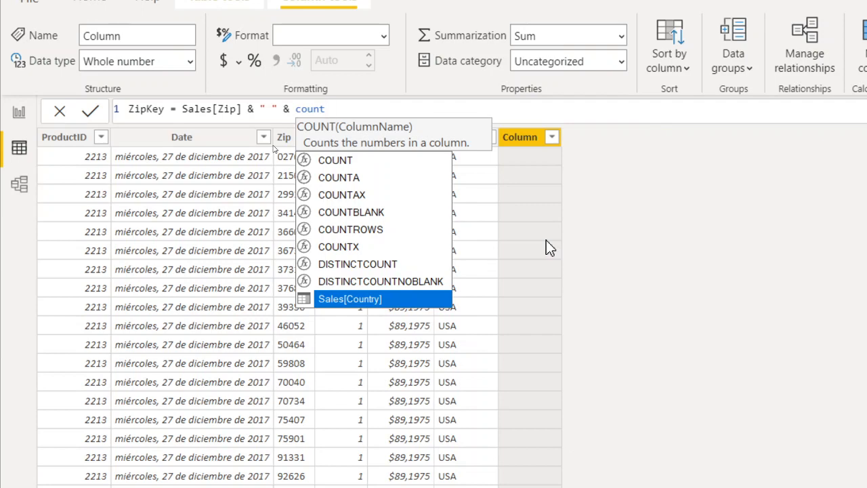
key("Up")
key("Up")
key("Up")
key("Up")
key("Up")
key("Up")
key("Up")
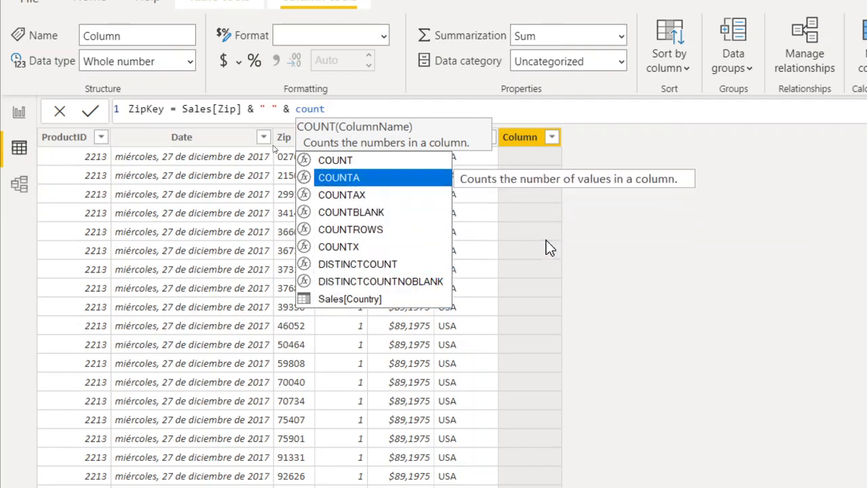
key("Down")
key("Down")
key("Down")
key("Down")
key("Down")
key("Down")
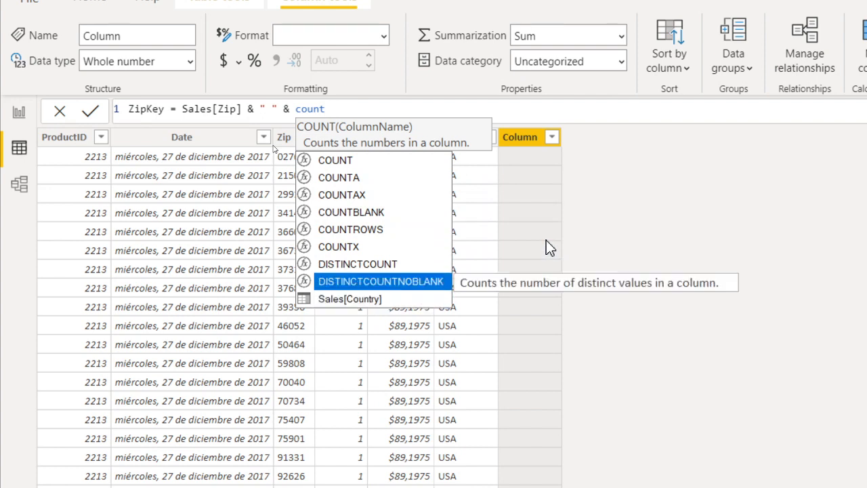
key("Up")
key("Up")
key("Up")
key("Up")
key("Up")
key("Up")
key("Up")
key("Down")
key("Down")
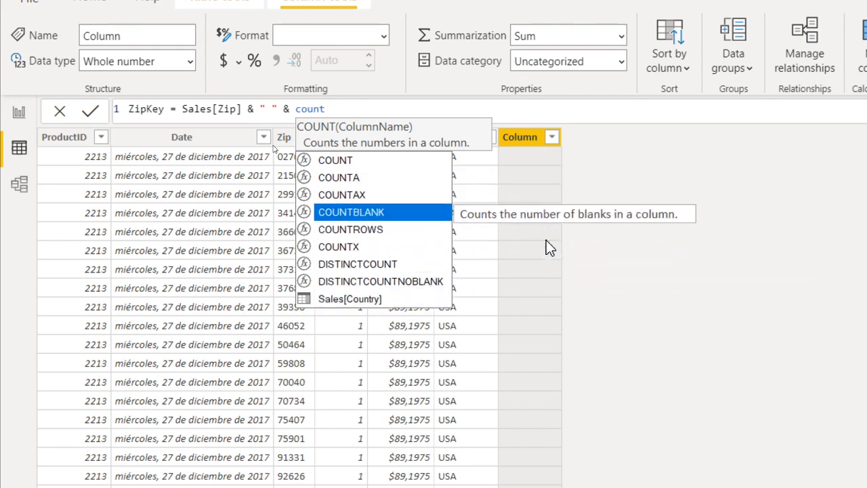
key("Up")
key("Up")
key("Up")
Complete the formula with Sales[Country] and commit ZipKey = Sales[Zip] & " " & Sales[Country].
key("Down")
key("Down")
key("Down")
key("Down")
key("Down")
key("Down")
key("Down")
key("Down")
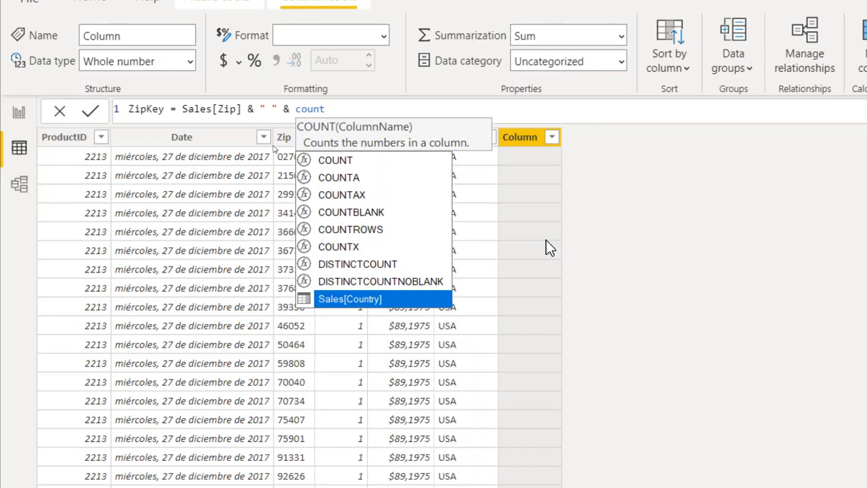
key("Tab")
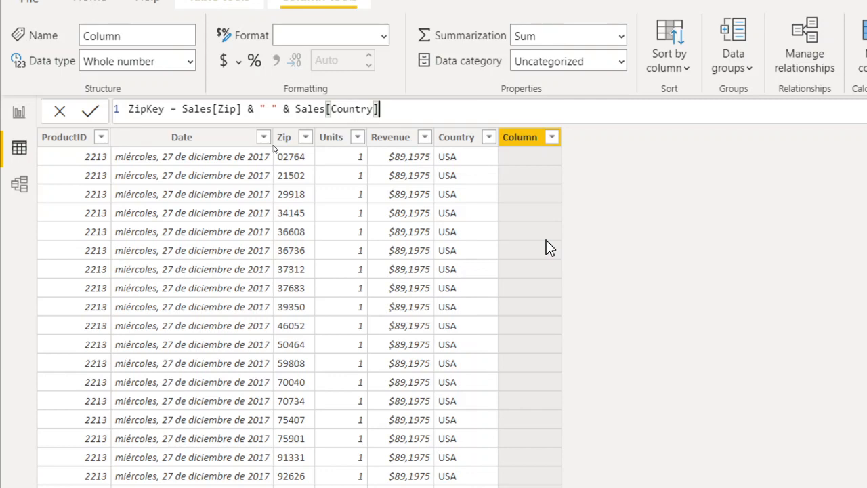
key("Return")
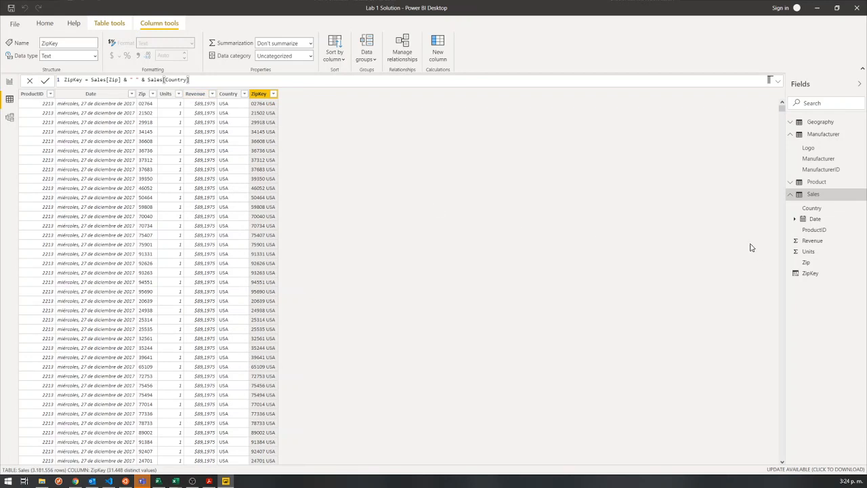
Show the Geography table with its fields expanded and add a new calculated column to it.
left_click(813, 122)
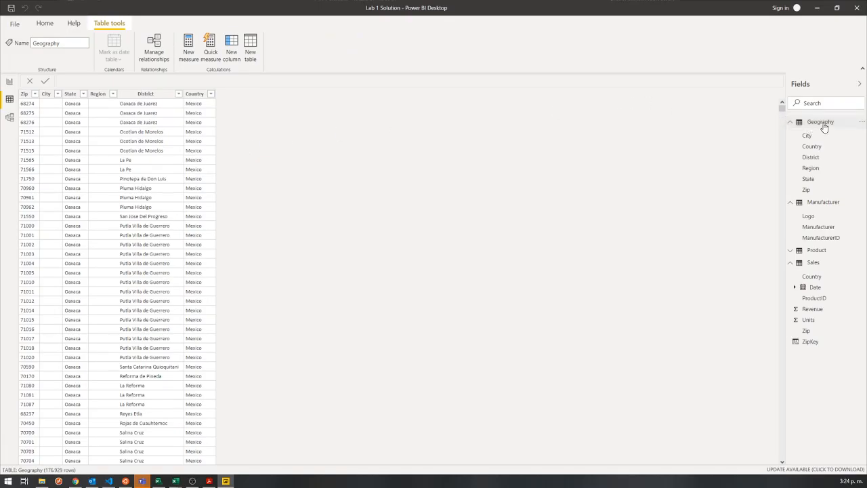
left_click(816, 124)
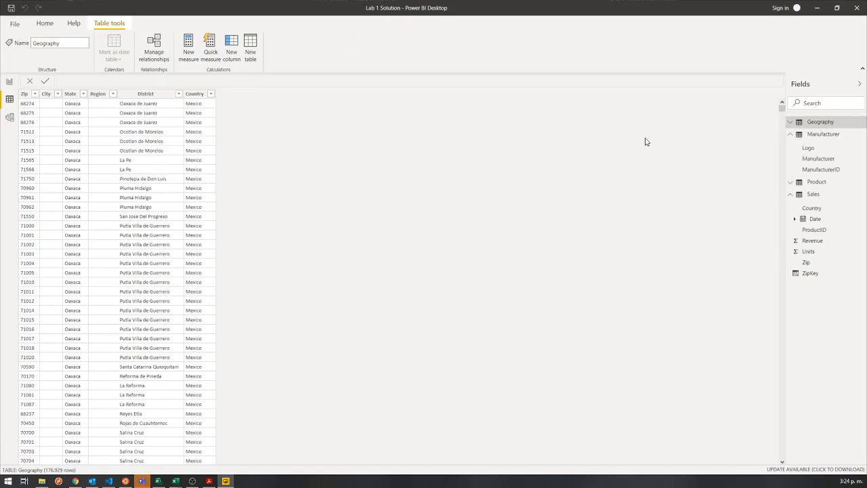
left_click(826, 122)
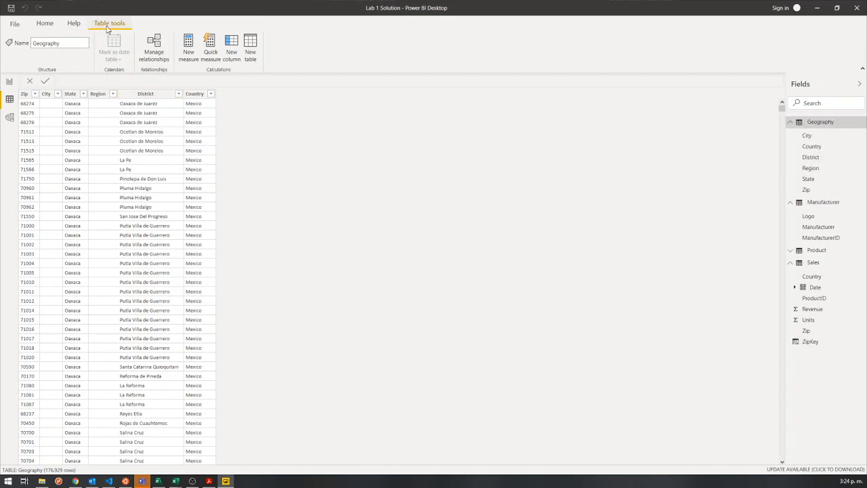
left_click(229, 57)
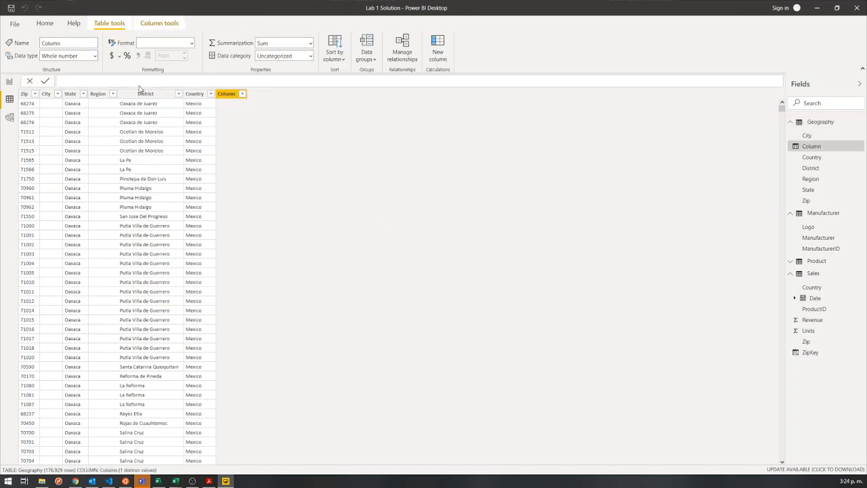
Name the new Geography column ZipKey and begin its formula with Geography[Zip].
type("Column =")
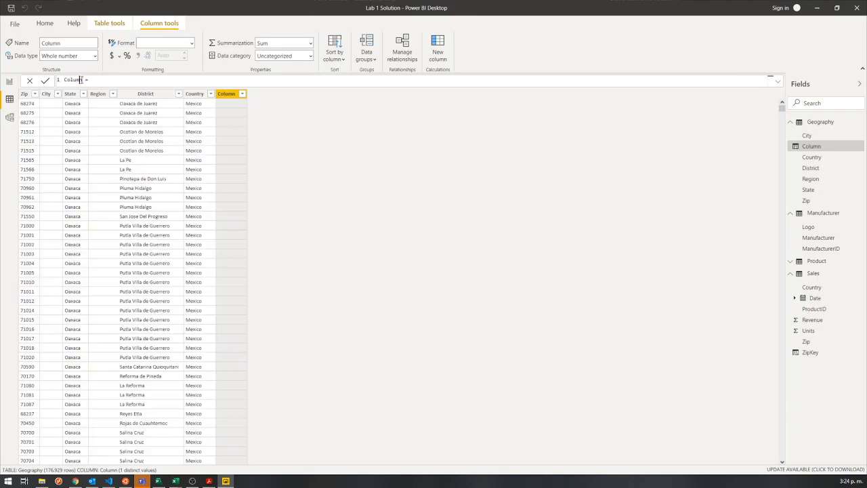
key("BackSpace")
key("BackSpace")
type("ZipKey =")
type("zip")
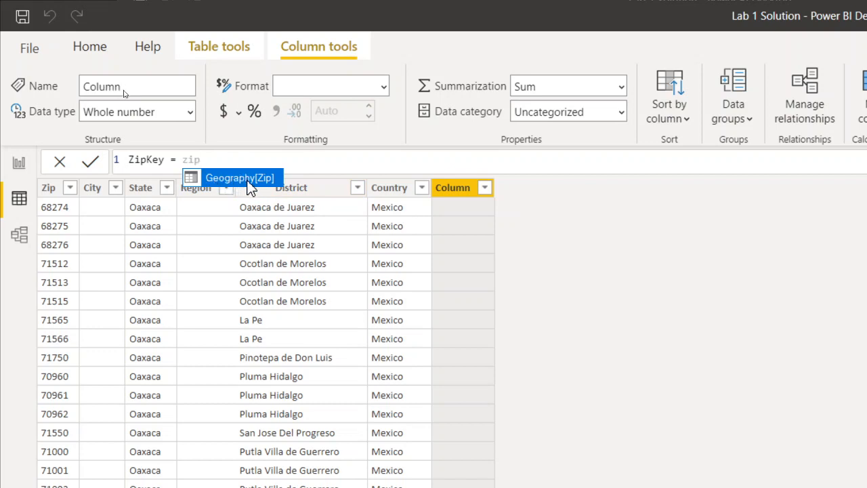
left_click(256, 181)
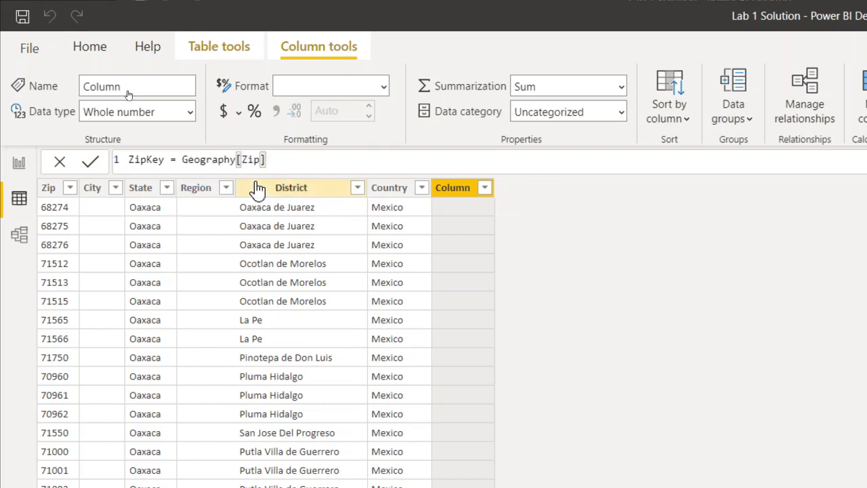
Append & " " & Geography[Country] to the Geography ZipKey formula and commit it.
type("& \" \" & coun")
key("Down")
key("Down")
key("Down")
key("Down")
key("Down")
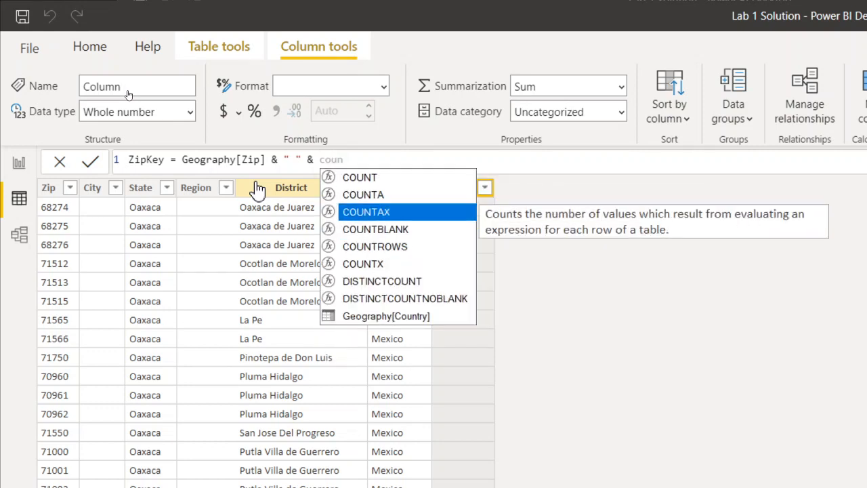
key("Down")
key("Down")
key("Down")
key("Tab")
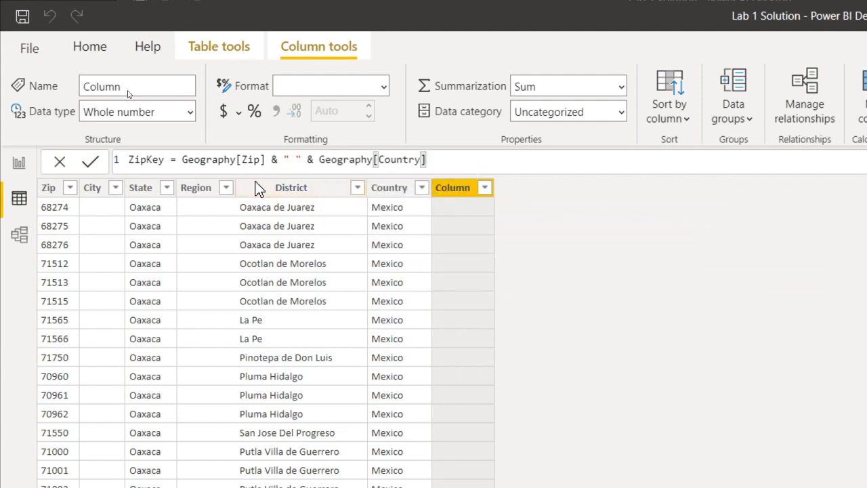
key("Return")
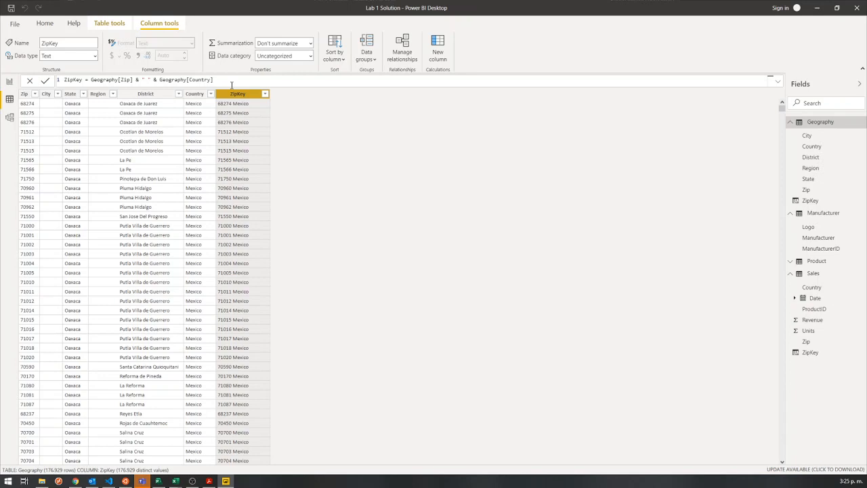
Widen the field list, then in Model view move the Sales table up and enlarge it to show ZipKey.
left_click_drag(784, 91, 759, 94)
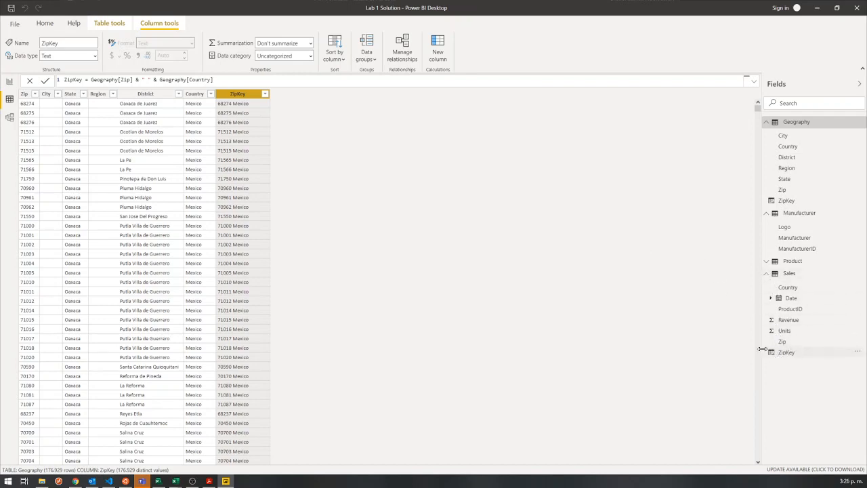
left_click(9, 118)
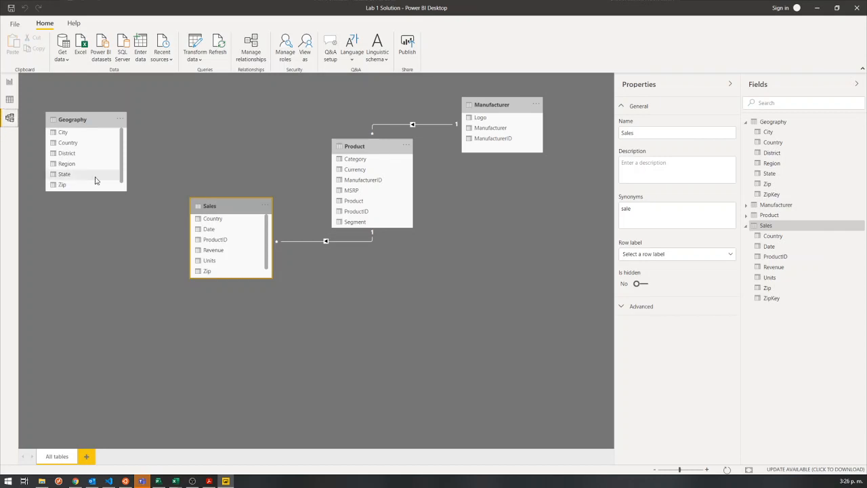
left_click_drag(224, 201, 234, 175)
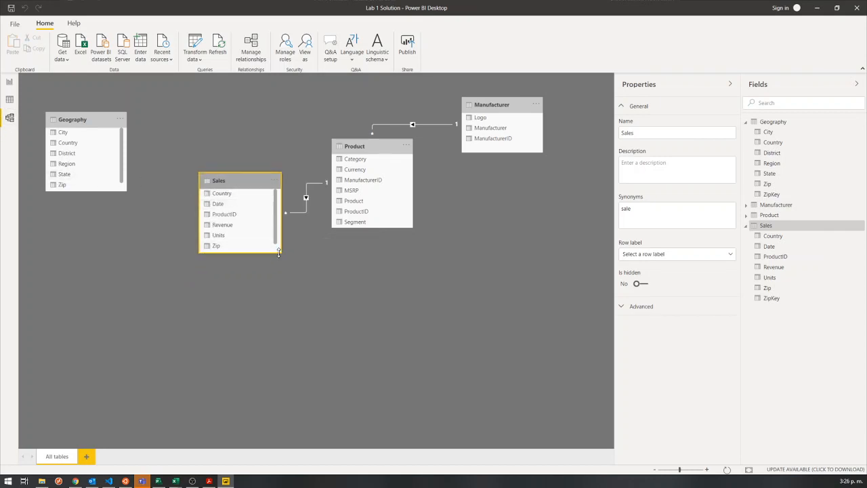
mouse_move(281, 254)
left_mouse_down()
mouse_move(279, 278)
mouse_move(279, 267)
left_mouse_up()
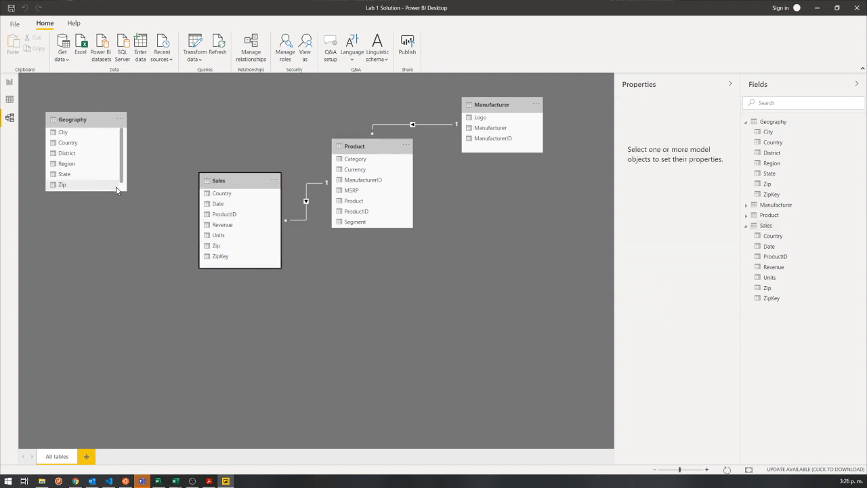
Relate Geography to Sales through their ZipKey columns and reposition the Sales table between Geography and Product.
left_click_drag(113, 191, 229, 258)
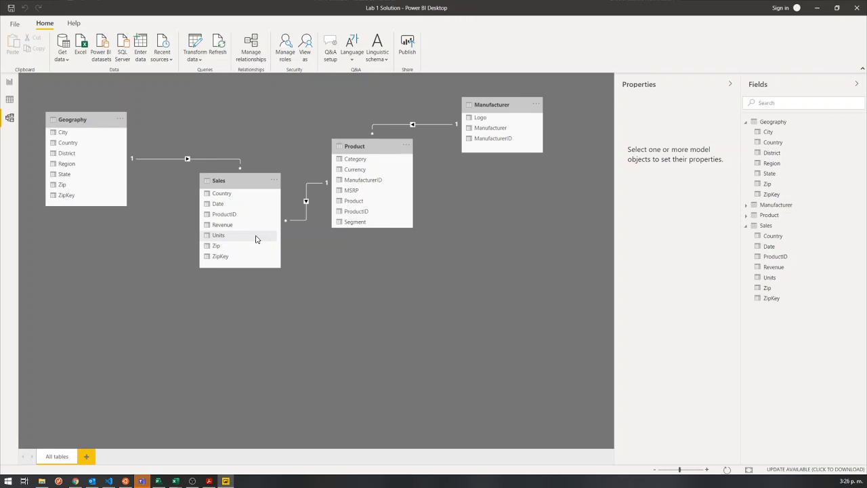
left_click(112, 120)
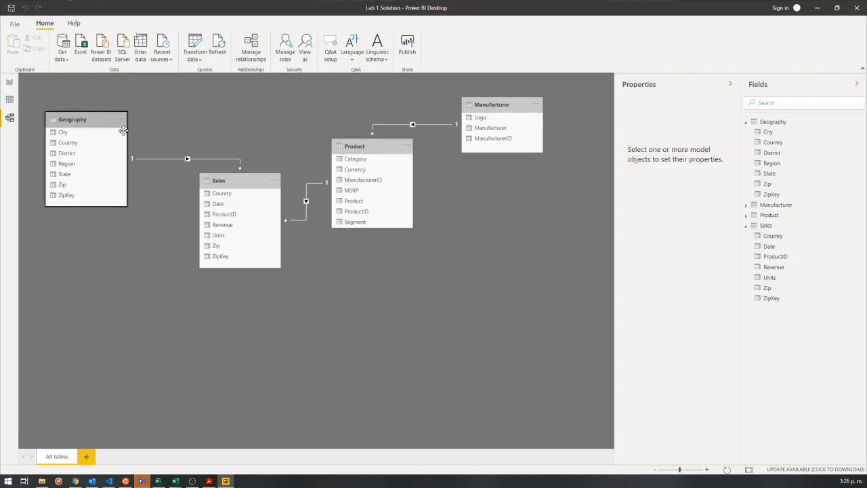
left_click(215, 181)
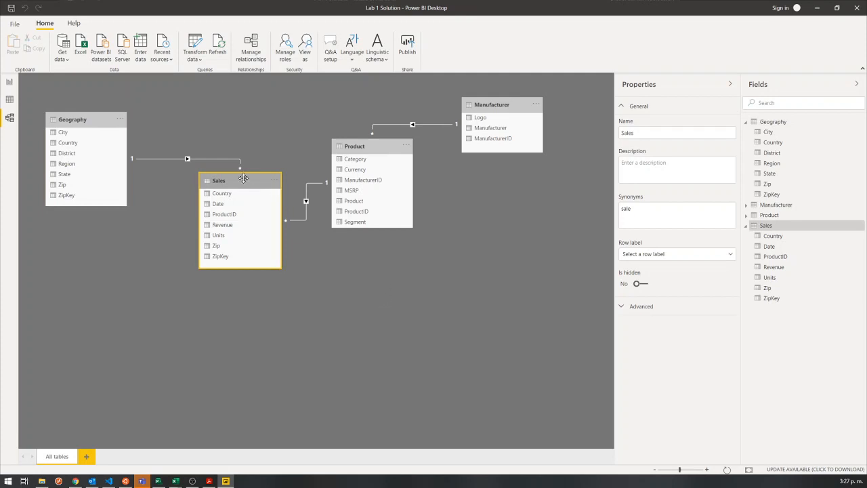
left_click_drag(248, 180, 253, 152)
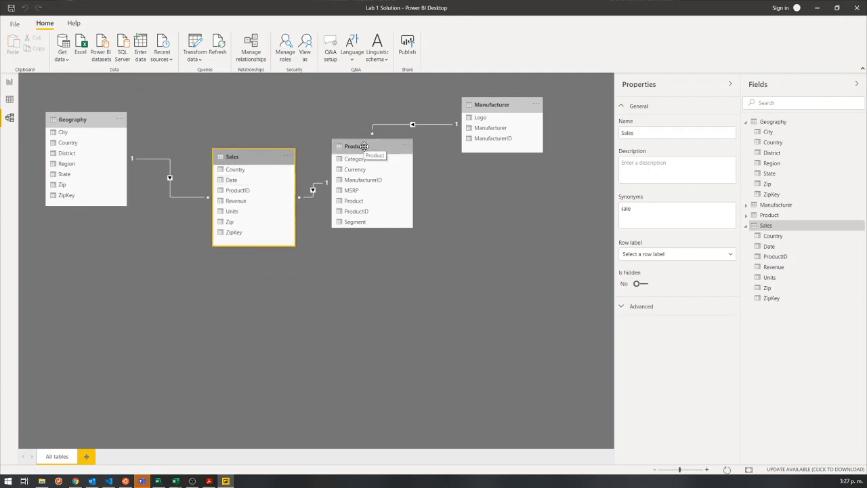
Return to the report page and enlarge the Revenue by Country column chart toward the page's lower left.
left_click(10, 80)
mouse_move(0, 76)
left_mouse_down()
mouse_move(21, 130)
mouse_move(16, 89)
mouse_move(2, 95)
left_mouse_up()
left_click_drag(1, 77, 20, 93)
left_click(9, 82)
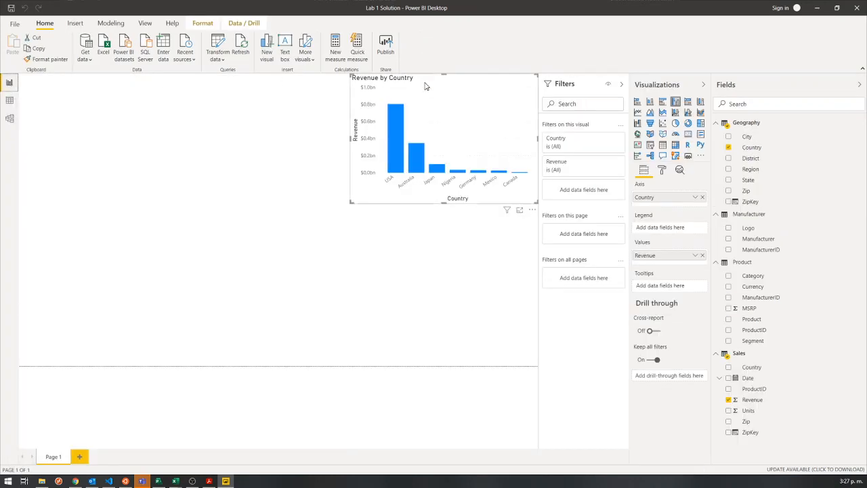
mouse_move(427, 82)
left_mouse_down()
mouse_move(397, 110)
mouse_move(427, 82)
left_mouse_up()
left_click_drag(351, 202, 330, 209)
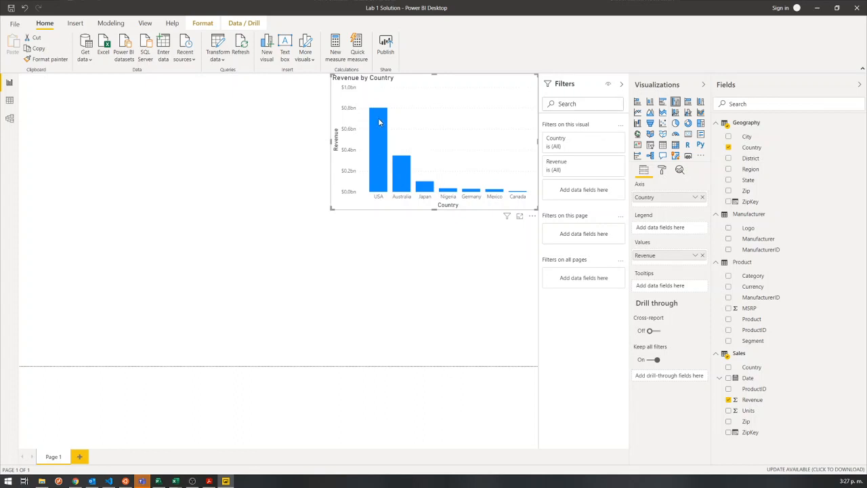
mouse_move(380, 120)
left_click_drag(330, 209, 293, 242)
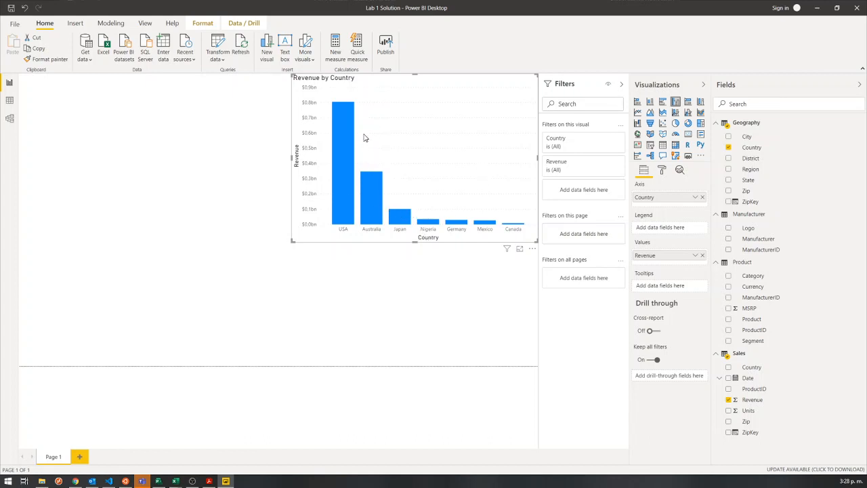
mouse_move(348, 128)
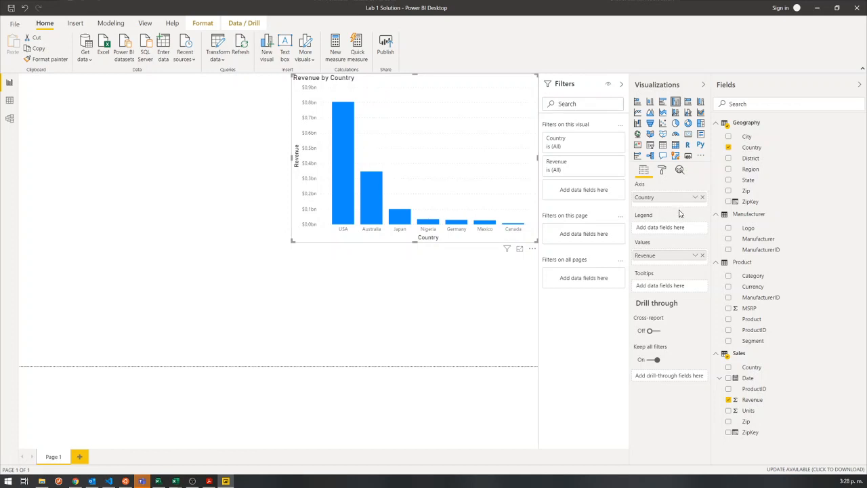
Add the Manufacturer field to the revenue chart's legend and widen the chart to the left.
mouse_move(627, 164)
left_mouse_down()
mouse_move(668, 203)
mouse_move(713, 310)
left_mouse_up()
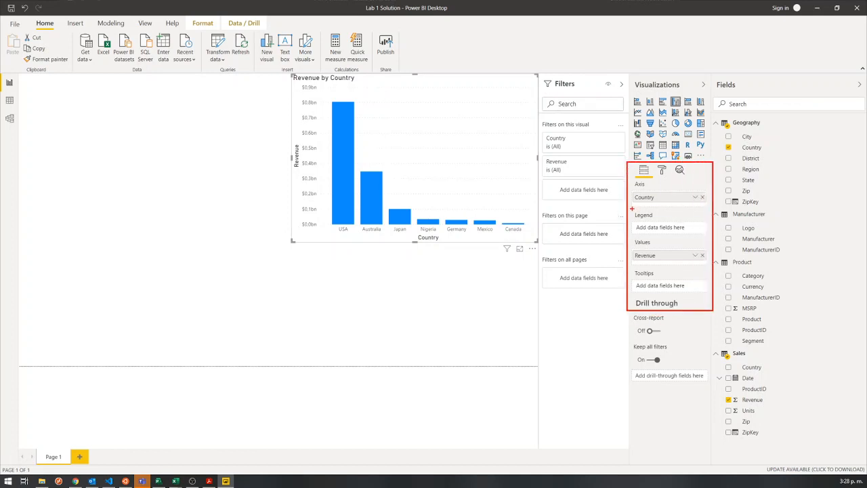
left_click_drag(629, 210, 710, 238)
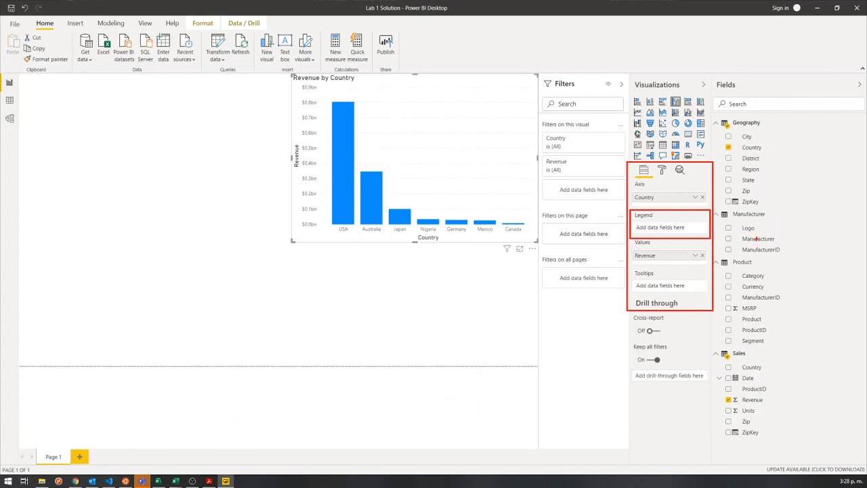
mouse_move(757, 238)
left_mouse_down()
mouse_move(753, 247)
mouse_move(663, 227)
left_mouse_up()
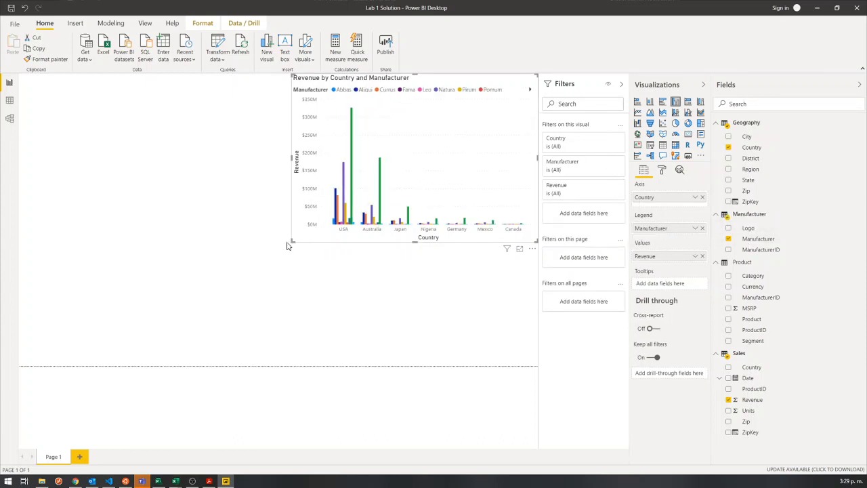
left_click_drag(286, 245, 264, 245)
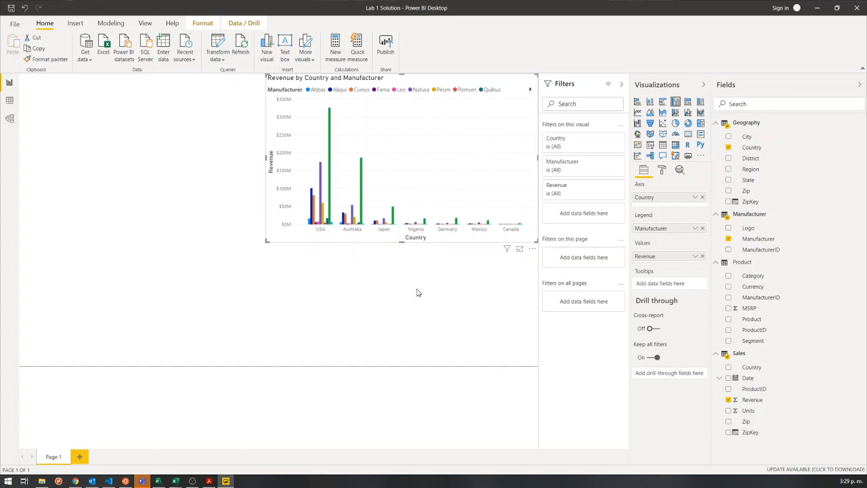
Examine the USA results by highlighting the country's columns, browsing the manufacturer legend, and isolating its tallest column before clearing the highlight.
left_click(325, 230)
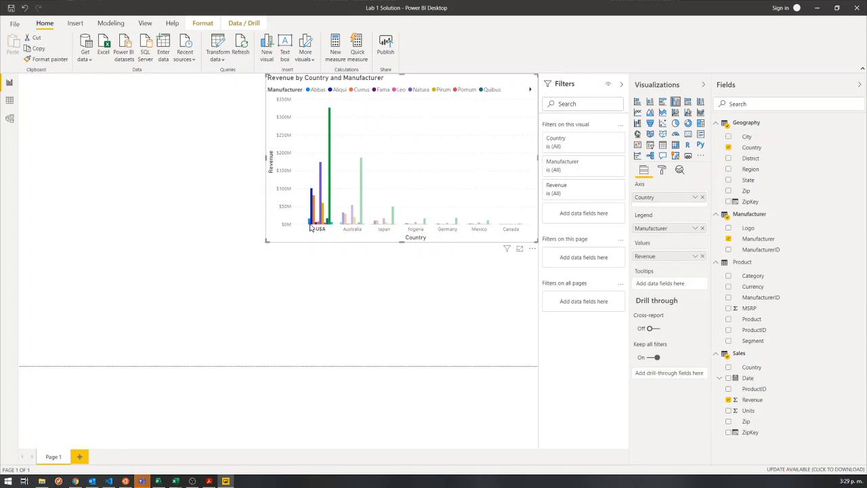
left_click(530, 90)
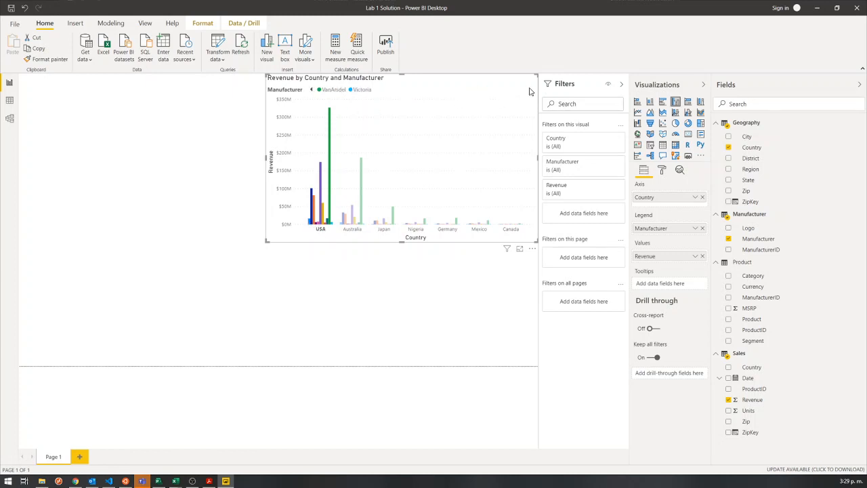
left_click(313, 92)
left_click(315, 90)
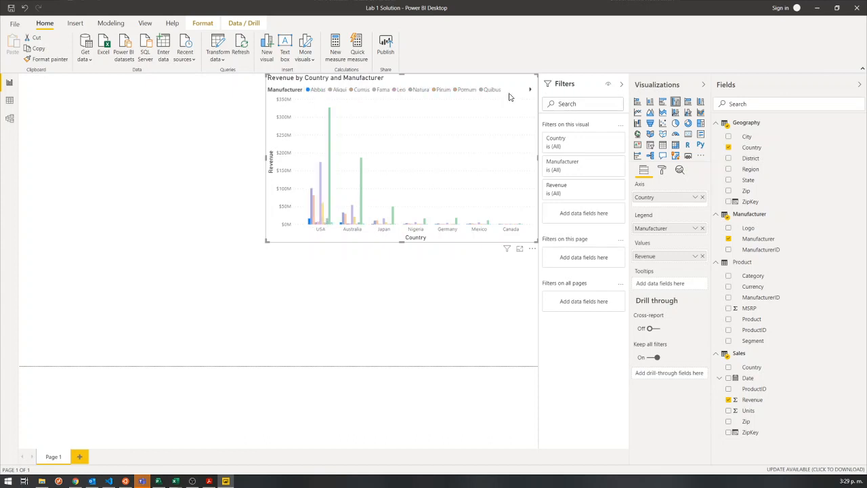
left_click(321, 229)
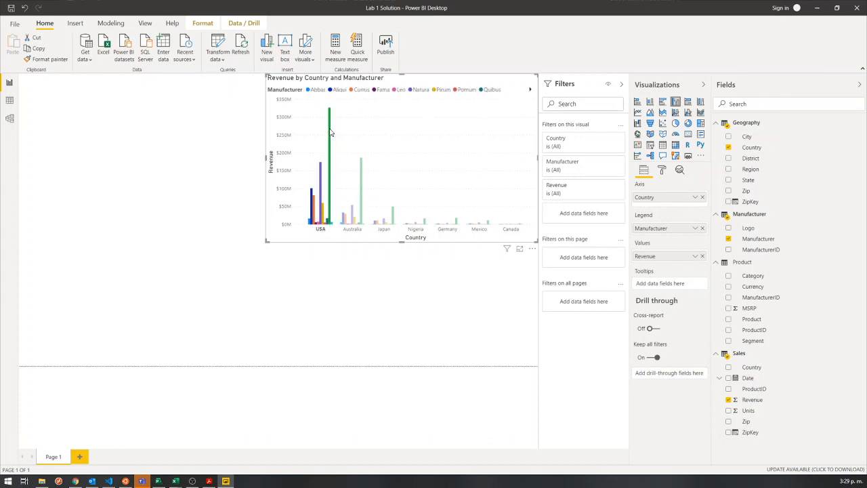
mouse_move(330, 124)
left_click(330, 119)
left_click(330, 120)
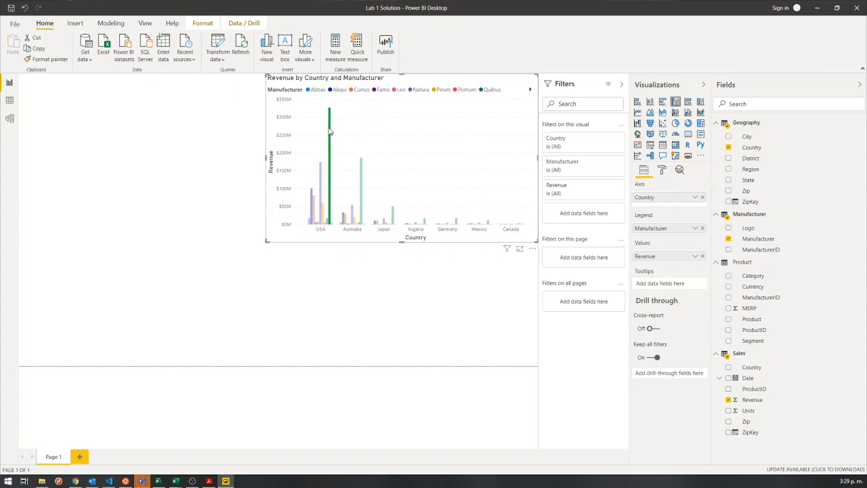
left_click(330, 131)
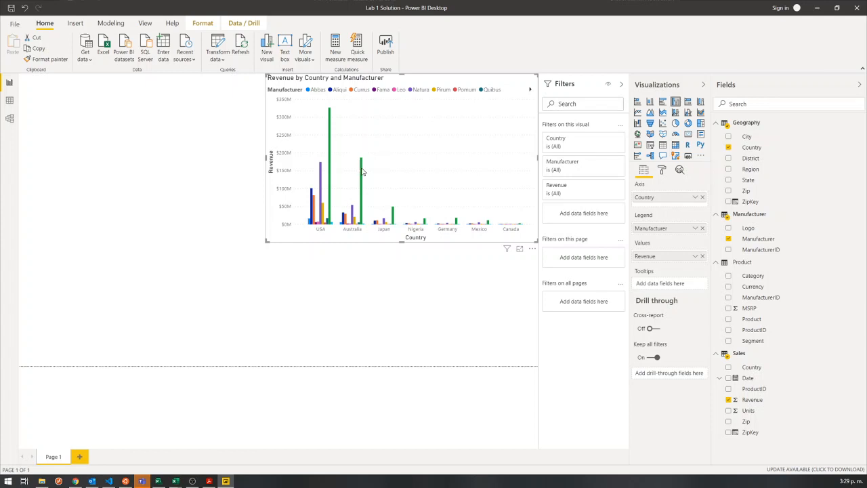
Compare the manufacturers' revenue in Australia, USA and Japan using the column details and the full manufacturer legend.
mouse_move(362, 171)
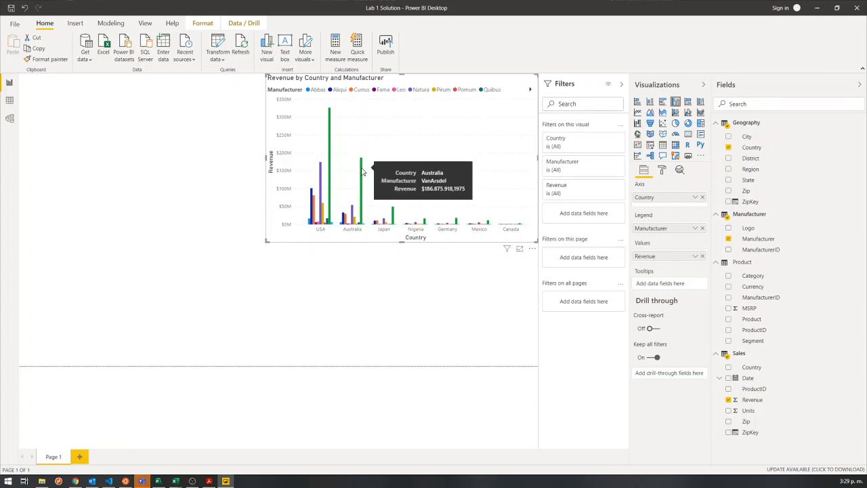
mouse_move(322, 168)
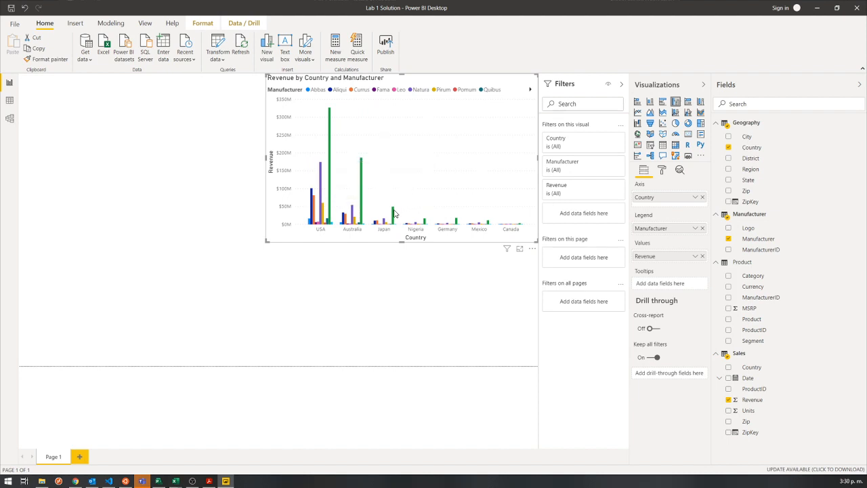
mouse_move(394, 214)
left_click(530, 90)
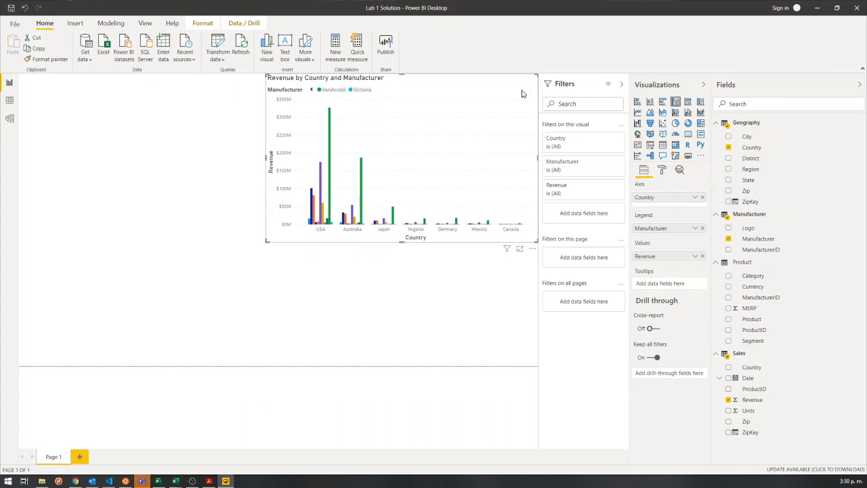
left_click(309, 90)
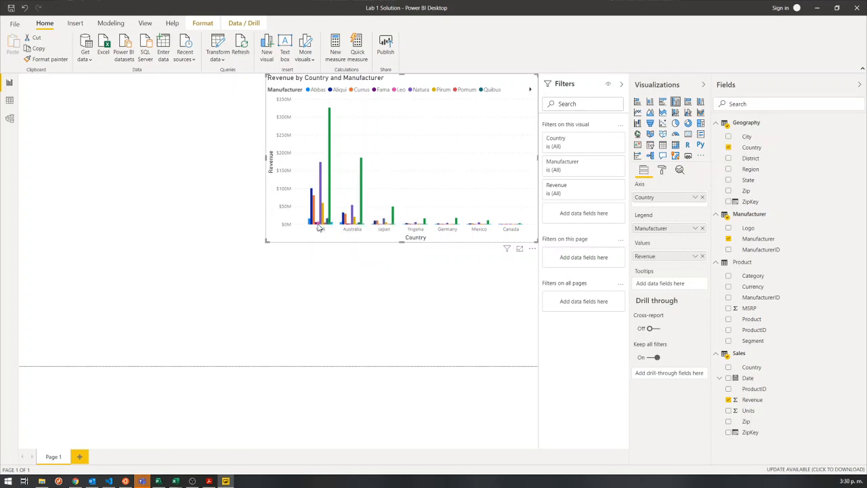
mouse_move(318, 227)
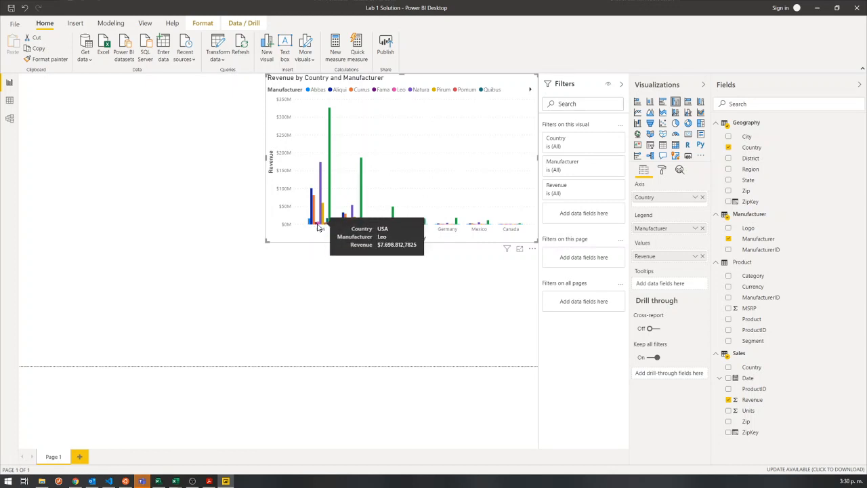
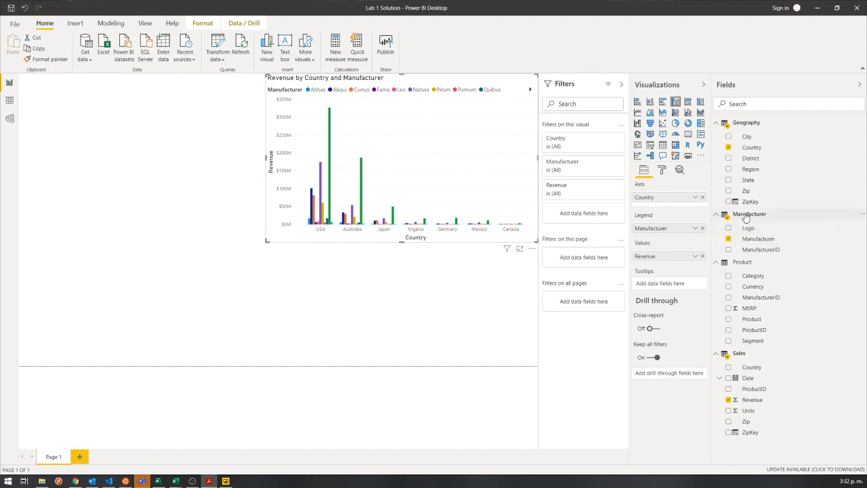
Inspect the USA revenue columns, highlighting and clearing VanArsdel's column and checking the details of Natura's.
left_click(330, 145)
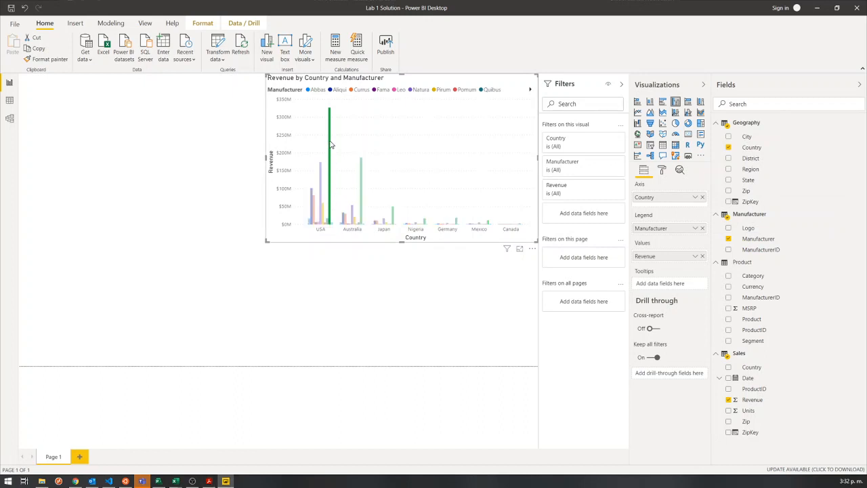
left_click(329, 145)
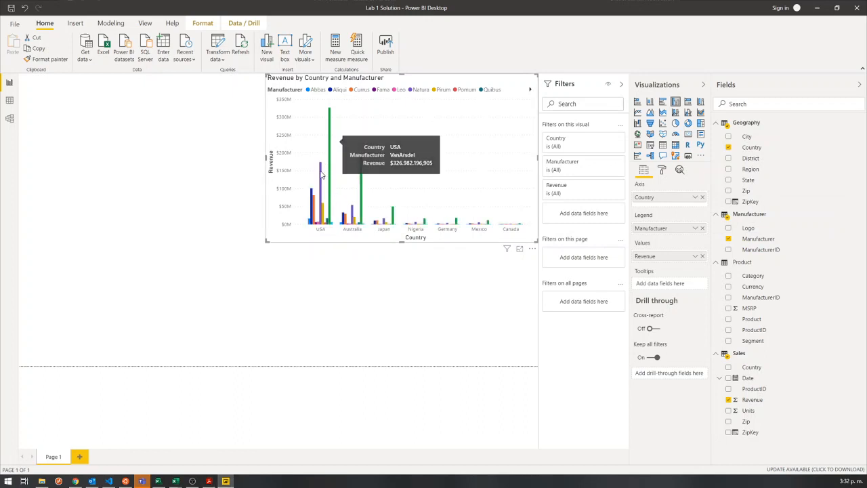
mouse_move(322, 175)
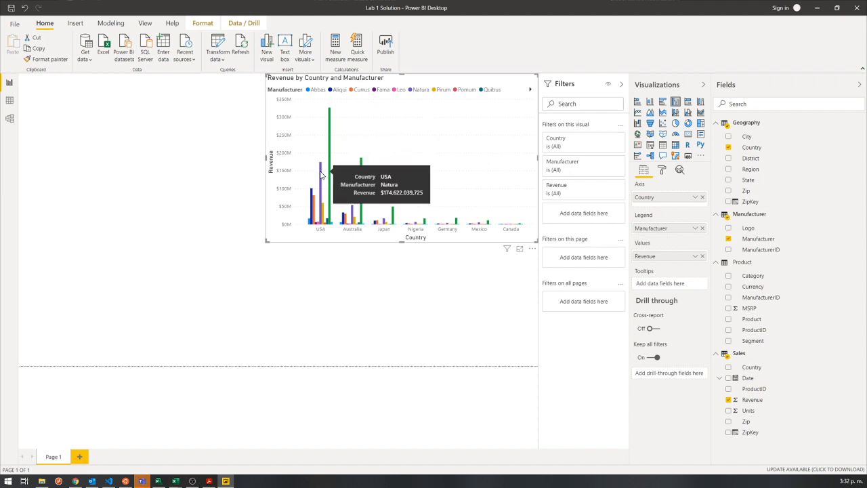
mouse_move(313, 195)
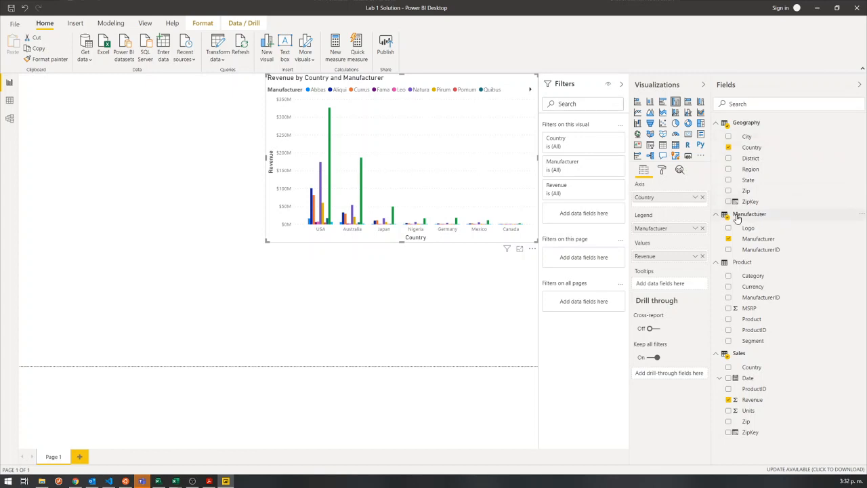
Start a new group on the Manufacturer field of the Manufacturer table and move the Groups dialog off the chart's legend.
mouse_move(766, 216)
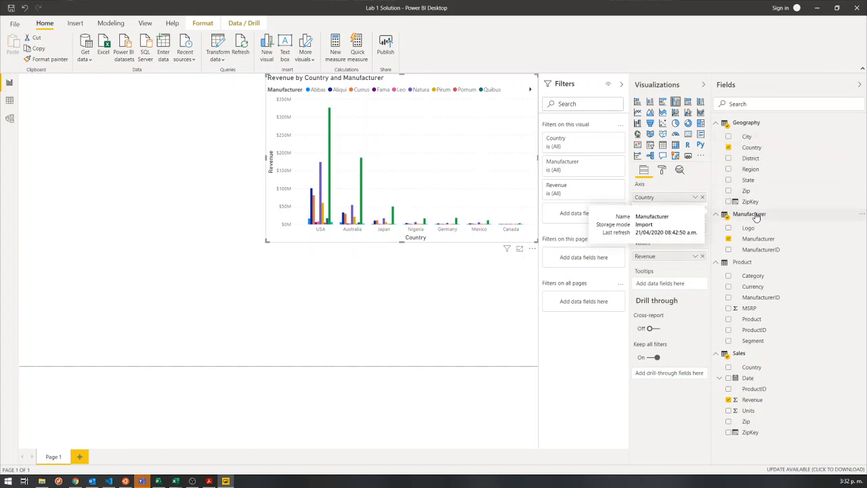
right_click(756, 217)
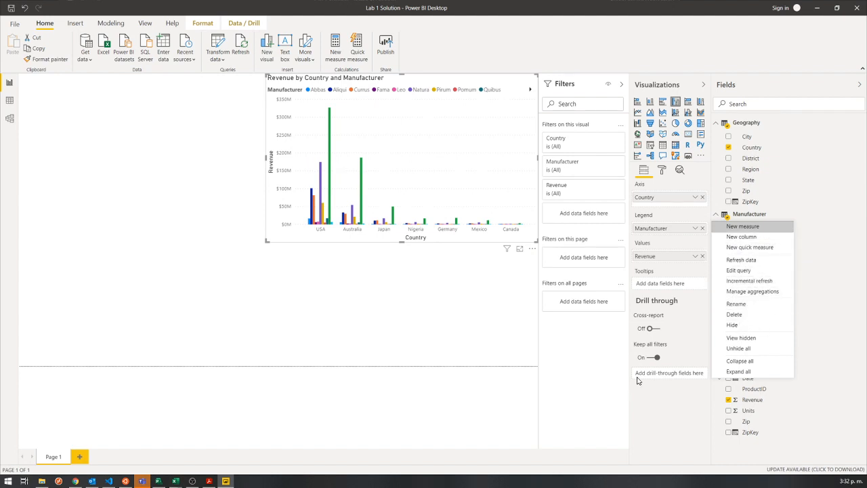
left_click(652, 330)
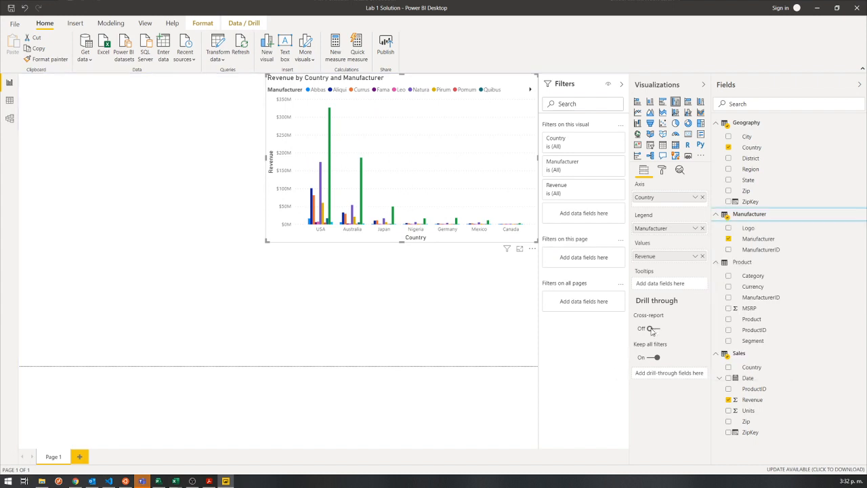
right_click(757, 241)
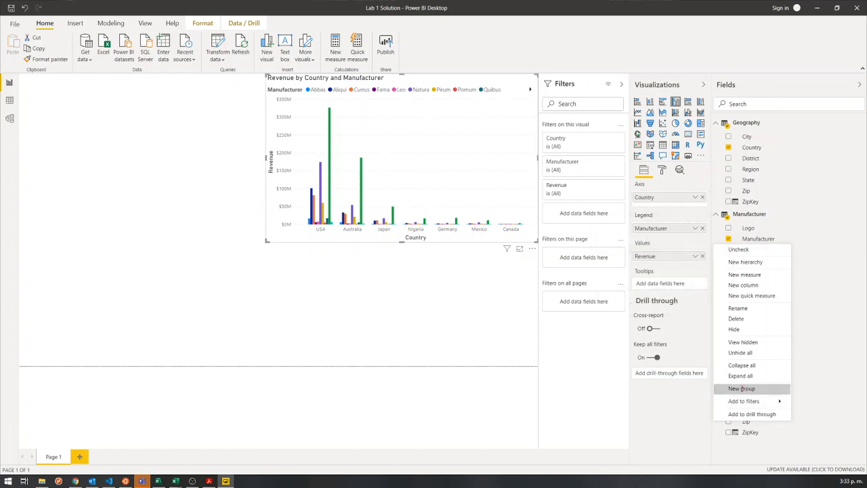
left_click_drag(722, 384, 764, 395)
left_click_drag(720, 231, 786, 247)
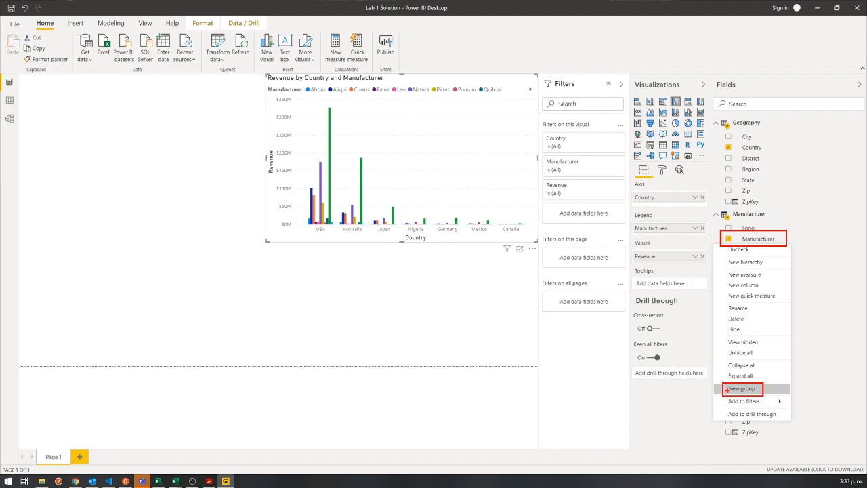
key("Escape")
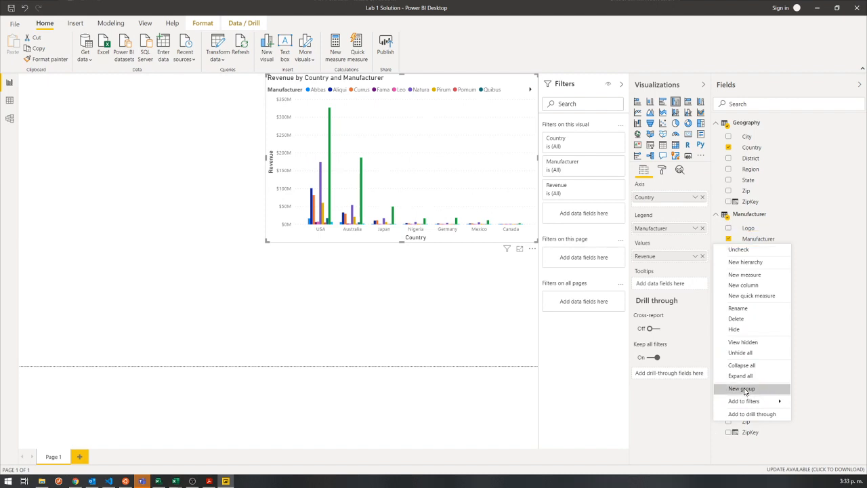
left_click(744, 391)
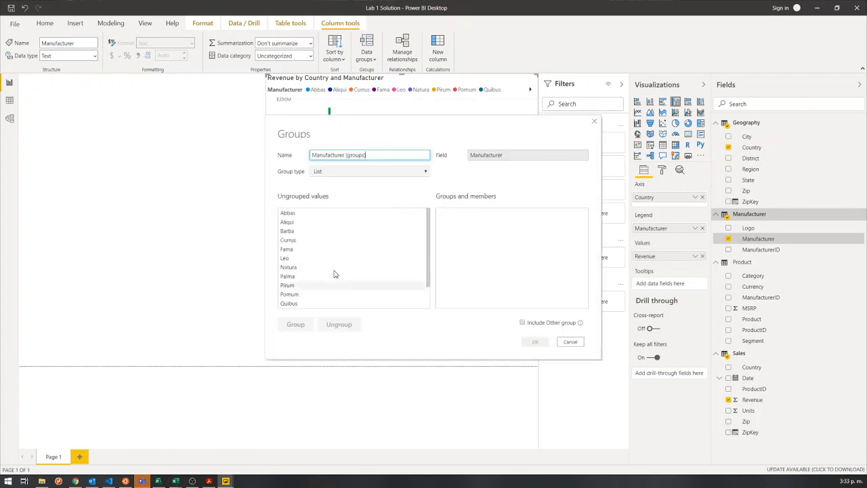
left_click_drag(431, 130, 470, 142)
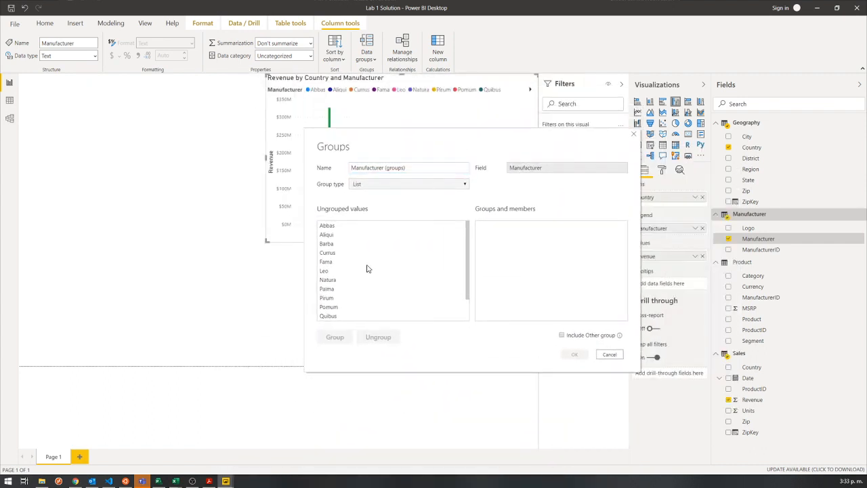
scroll(357, 300, "down", 1)
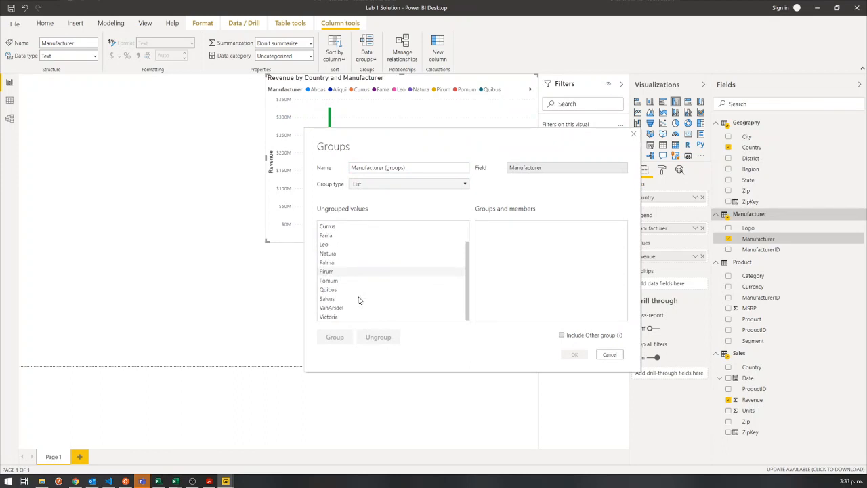
left_click(340, 309)
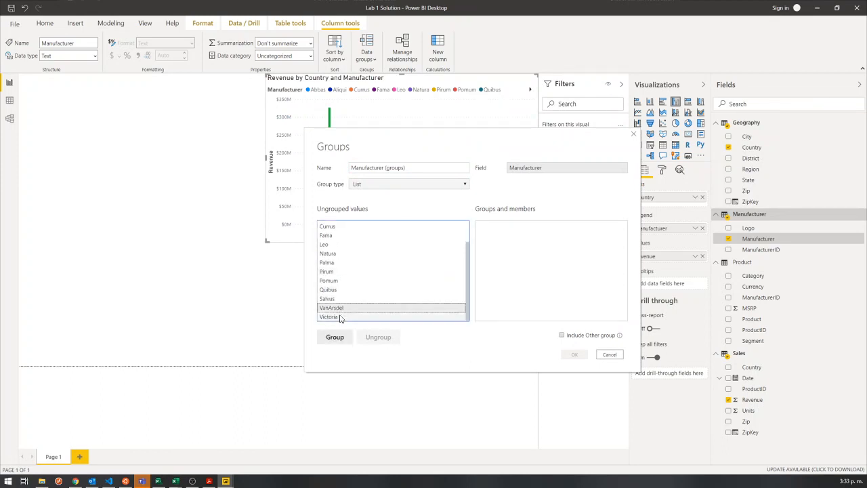
left_click(335, 338)
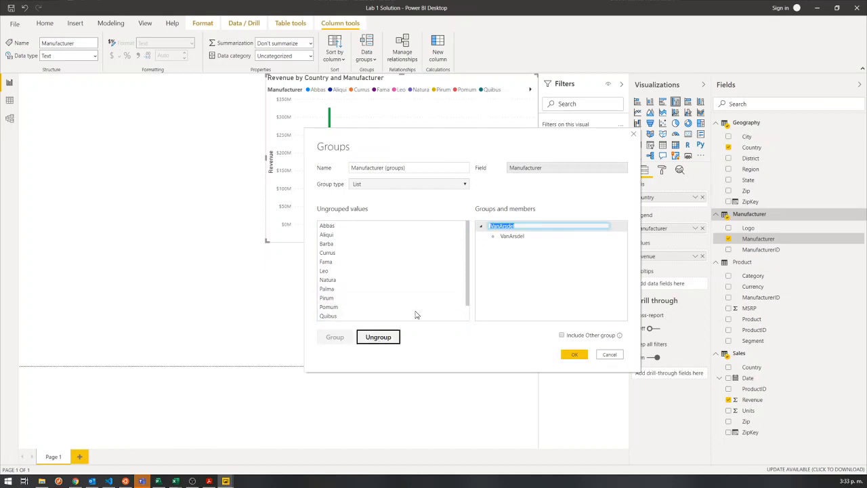
left_click(506, 227)
left_click(378, 337)
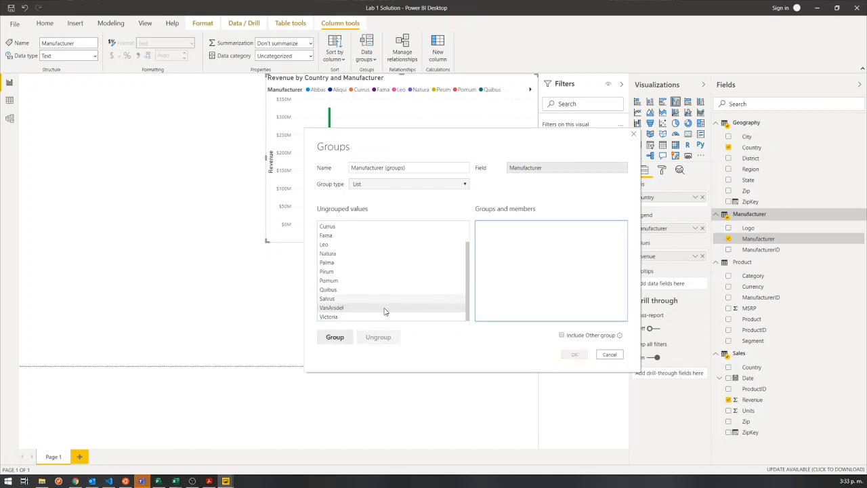
Create a separate group containing only VanArsdel from the ungrouped manufacturers, keeping VanArsdel as its name.
left_click(341, 309)
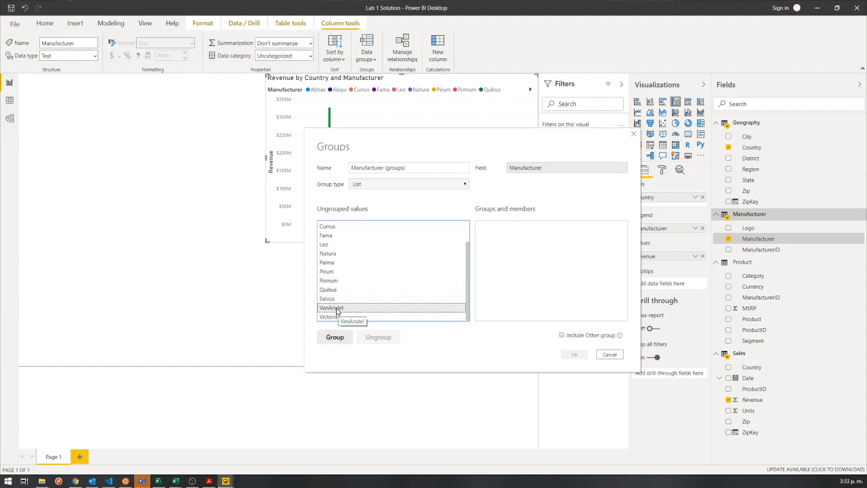
left_click(338, 309)
left_click(350, 292)
left_click(342, 309)
left_click(334, 338)
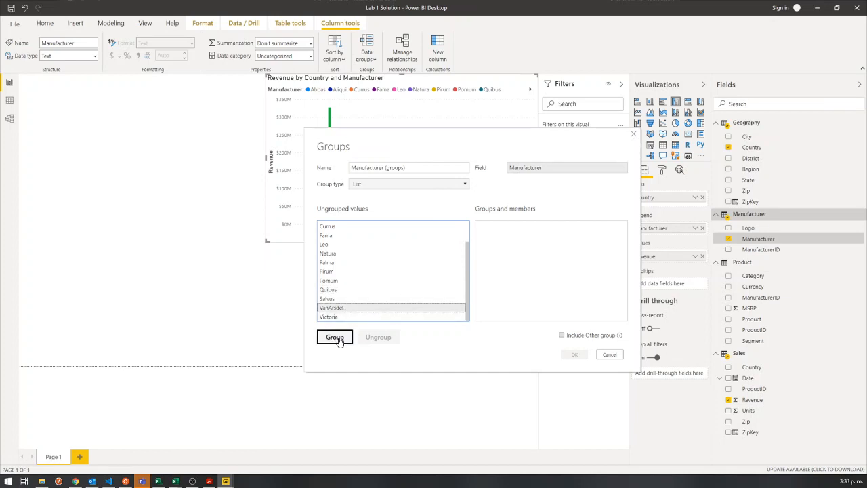
left_click(334, 337)
left_click(515, 274)
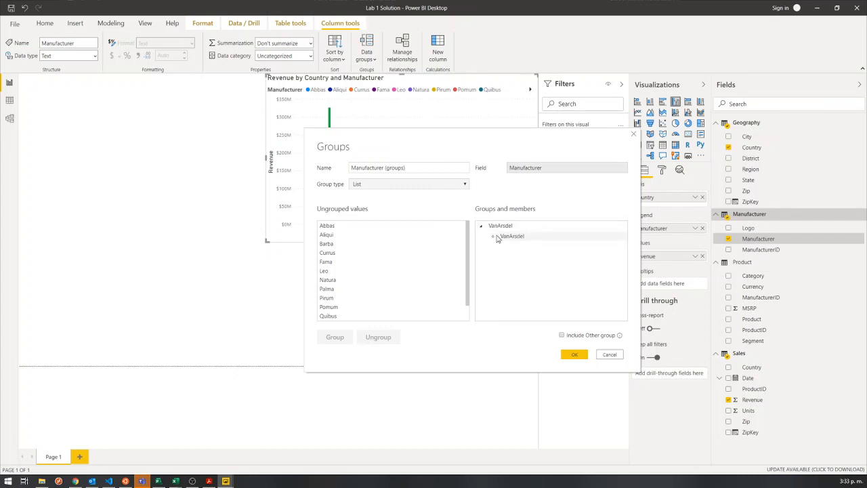
left_click_drag(526, 239, 502, 237)
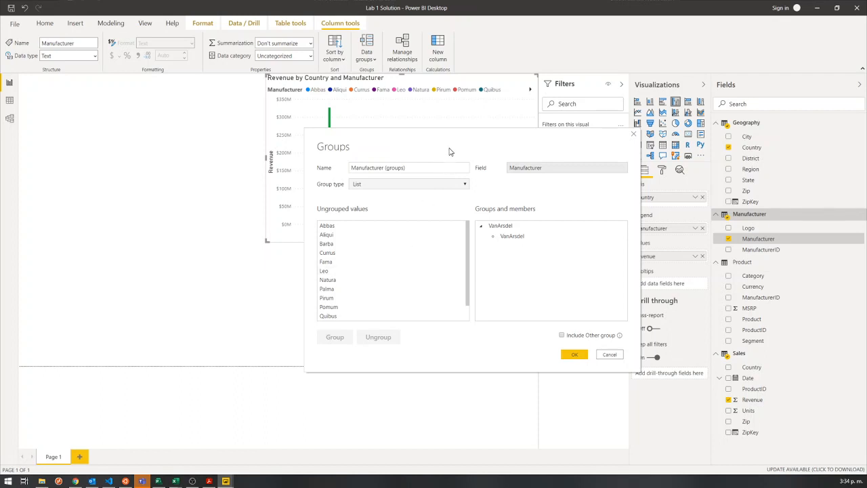
Move the Groups dialog clear of the chart's USA columns and create a second group containing Aliqui.
left_click_drag(449, 151, 496, 170)
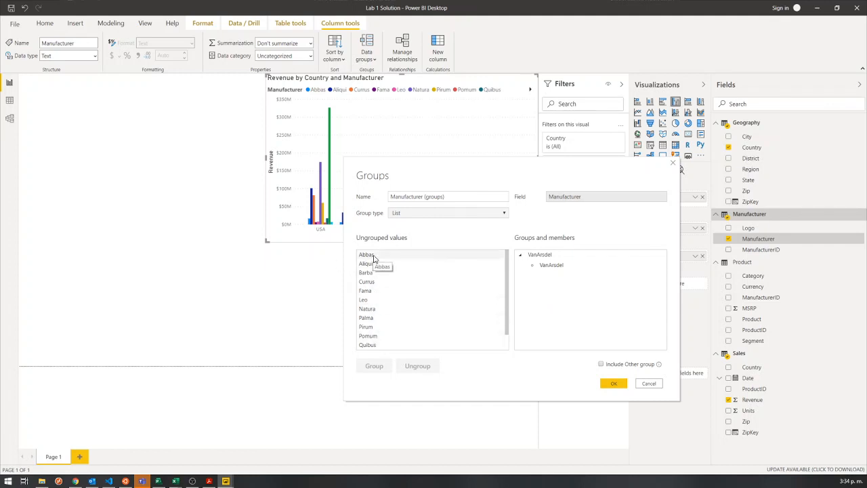
scroll(384, 332, "down", 1)
scroll(383, 331, "up", 1)
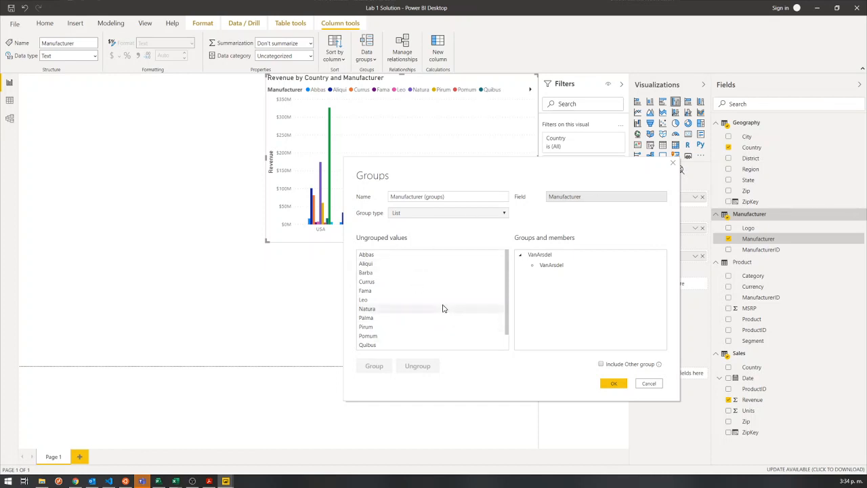
left_click(369, 263)
left_click(369, 365)
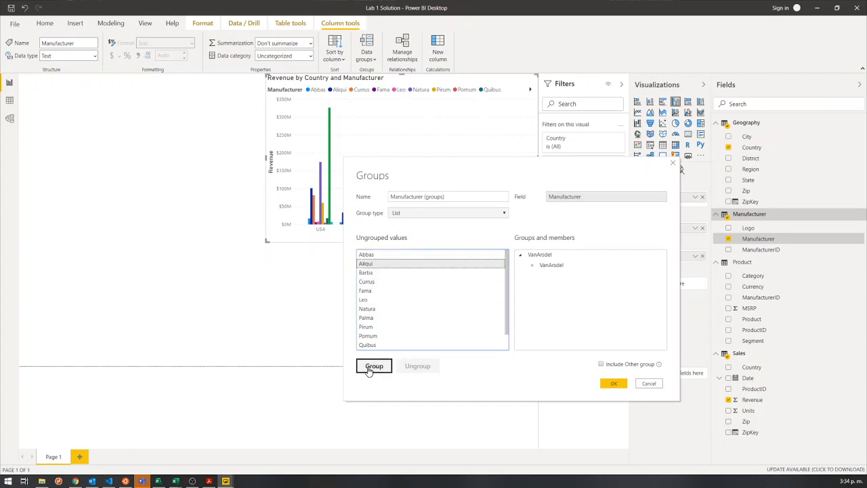
left_click(545, 305)
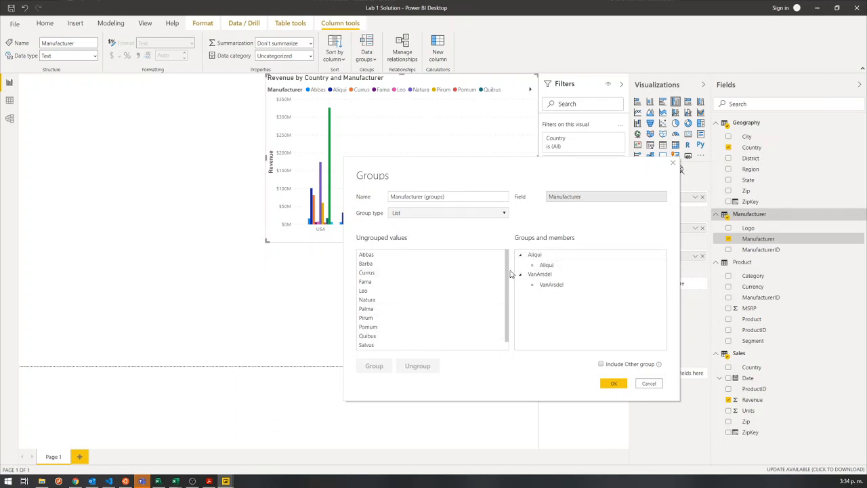
Add Currus from the ungrouped manufacturers to the Aliqui group.
scroll(394, 332, "down", 1)
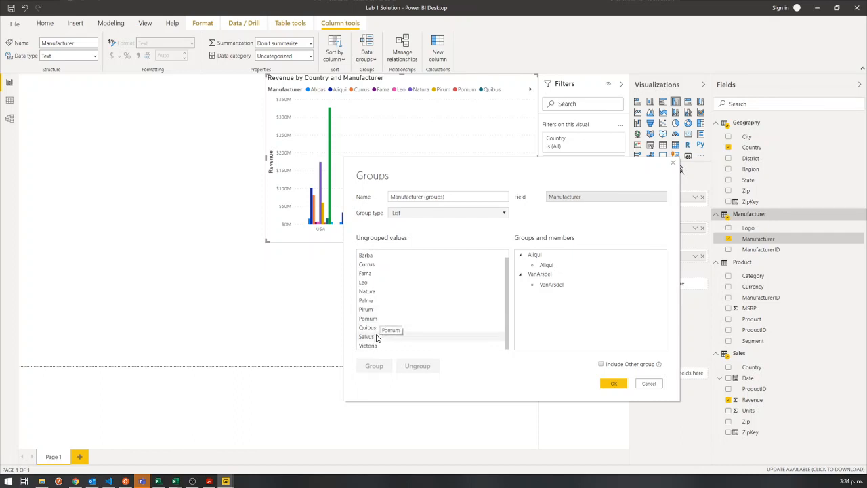
scroll(381, 335, "up", 1)
left_click(370, 274)
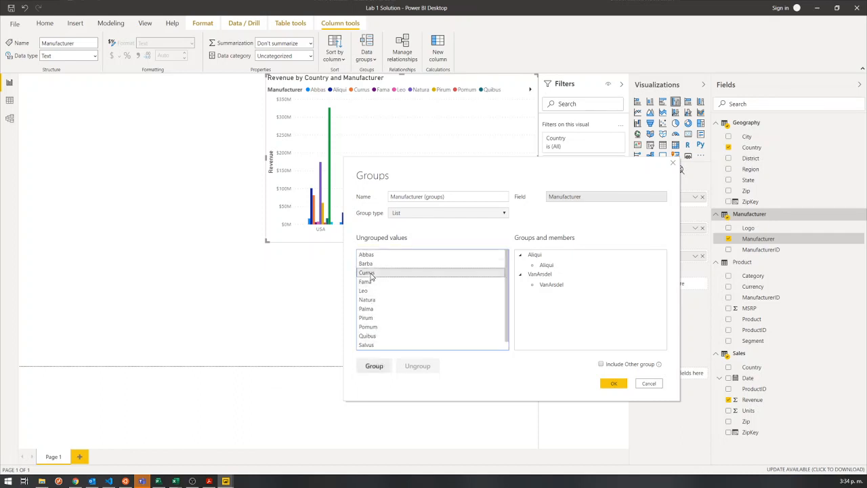
left_click(561, 255)
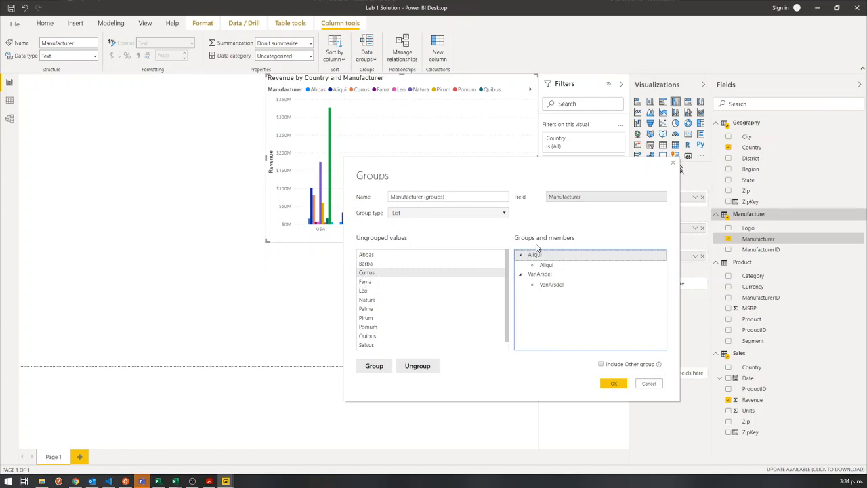
left_click(372, 369)
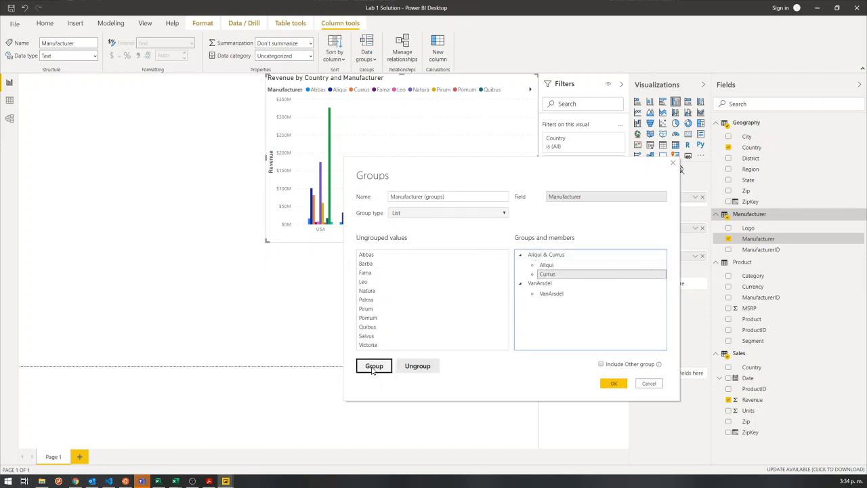
left_click(542, 332)
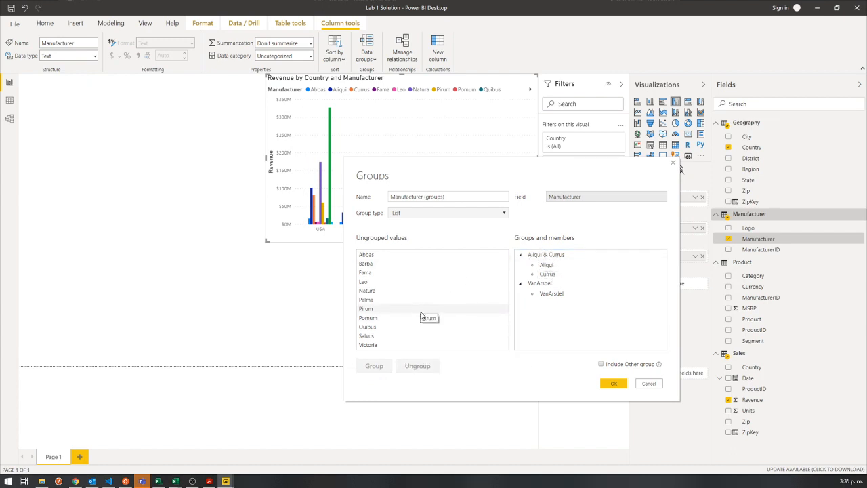
Add Natura and Pirum to the group that holds Aliqui and Currus.
left_click(383, 291)
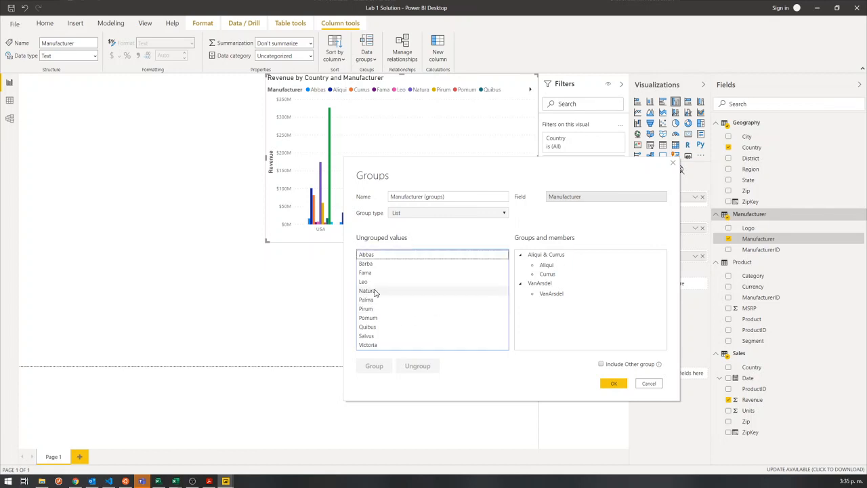
left_click(548, 255)
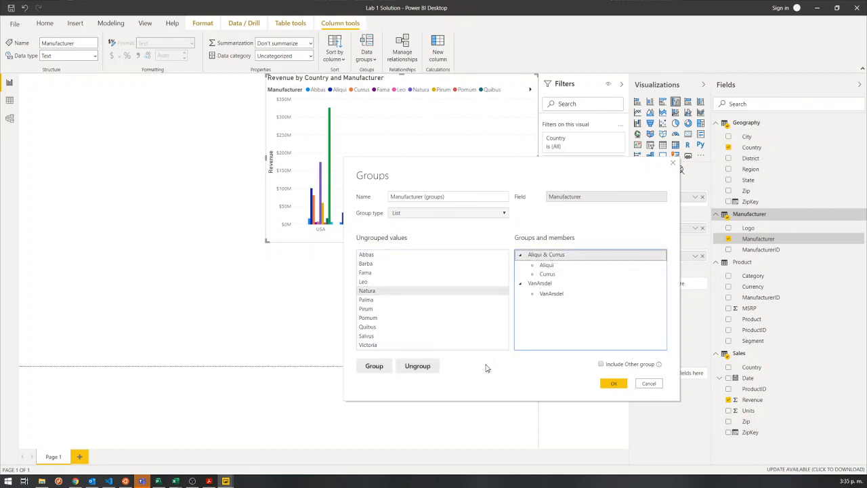
left_click(374, 365)
left_click(552, 340)
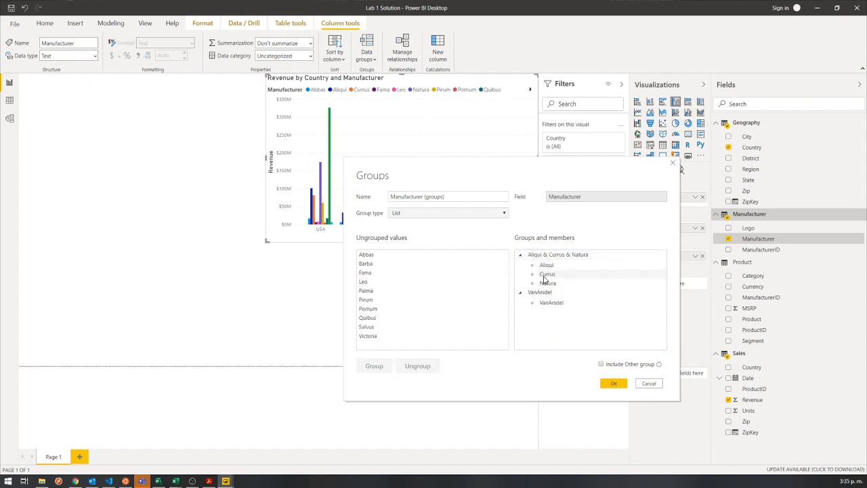
left_click(376, 301)
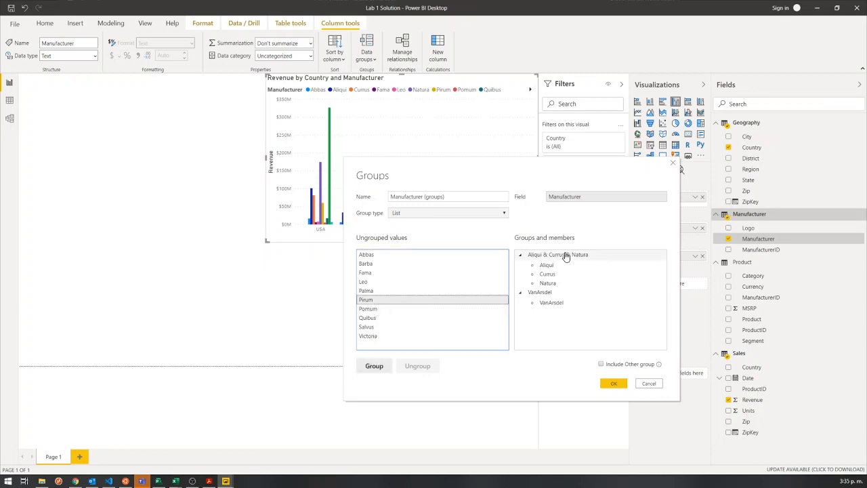
left_click(566, 256)
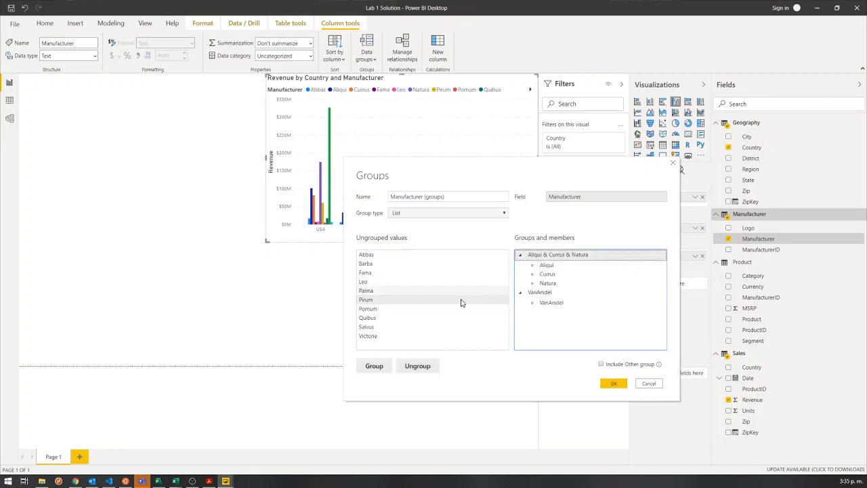
left_click(374, 366)
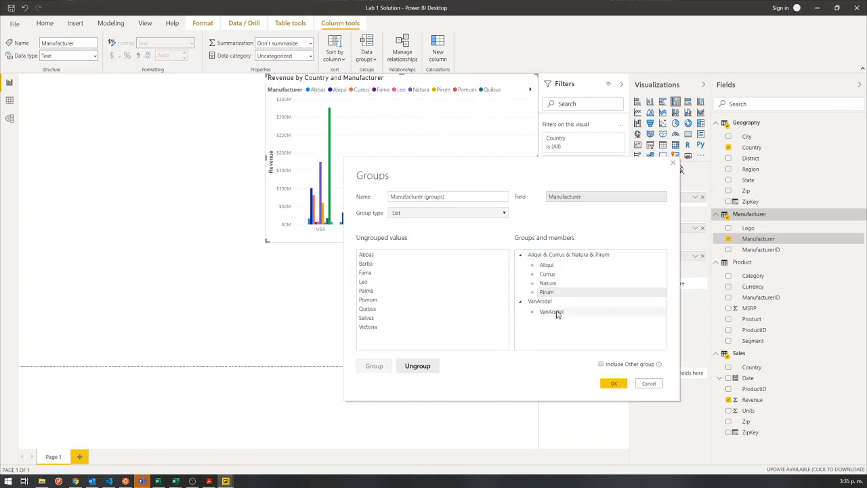
Rename the group containing Aliqui, Currus, Natura and Pirum to Top Competitors.
left_click(574, 258)
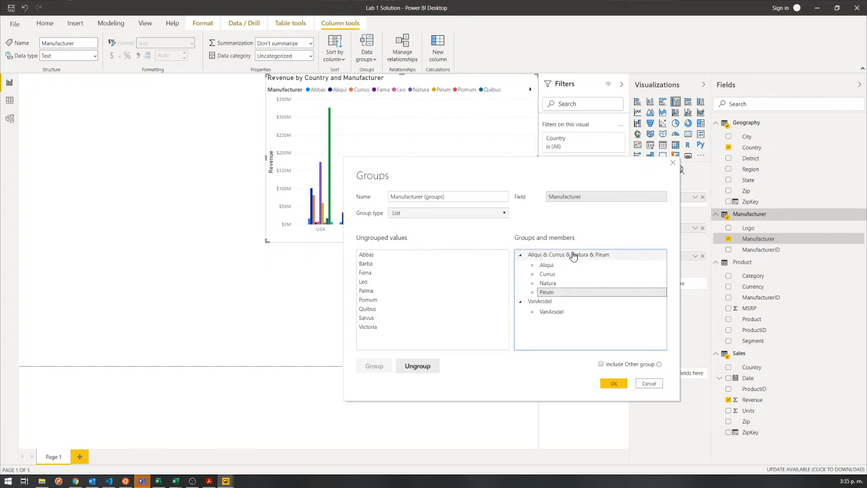
double_click(572, 255)
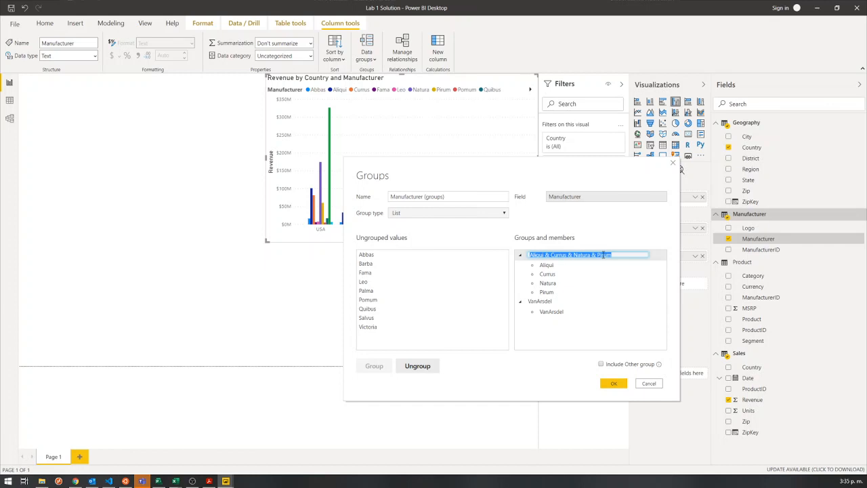
type("Top Competitors")
left_click(557, 354)
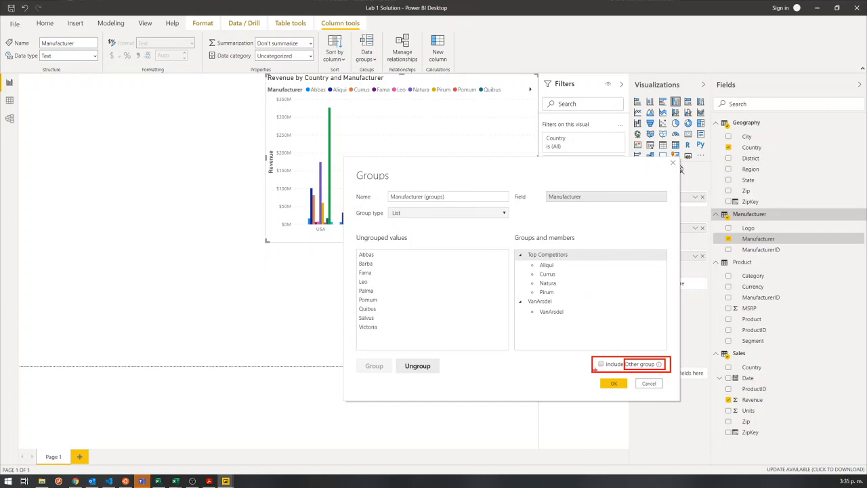
Include an Other group for all ungrouped manufacturers and accept the group definitions.
left_click(601, 365)
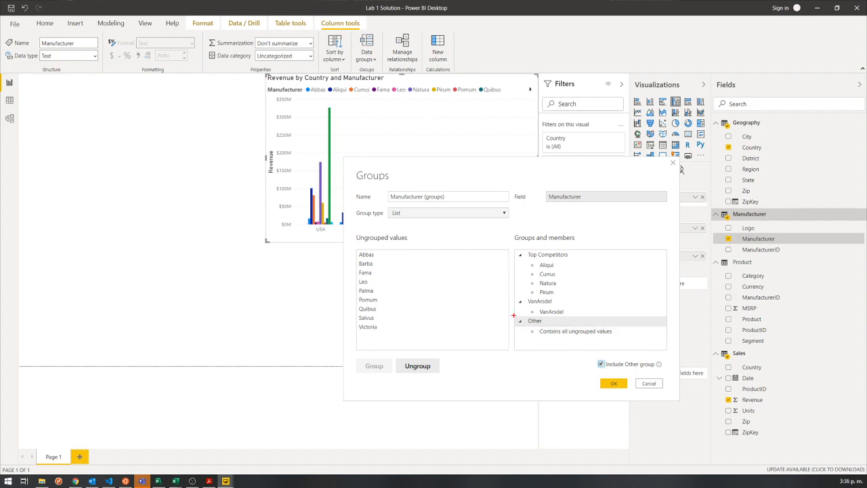
left_click_drag(513, 315, 646, 340)
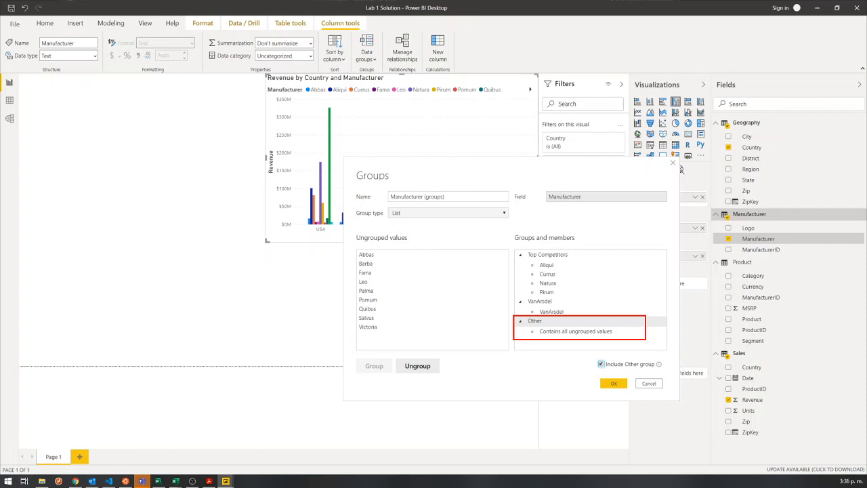
left_click_drag(527, 325, 618, 336)
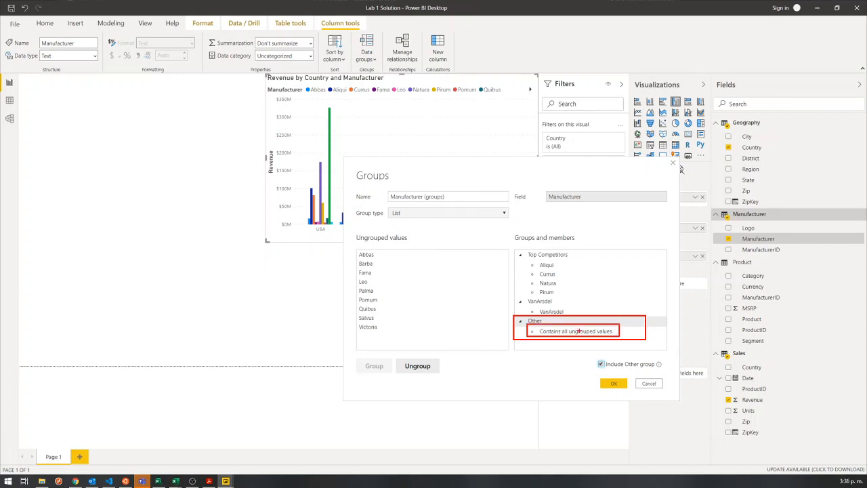
left_click_drag(352, 247, 390, 334)
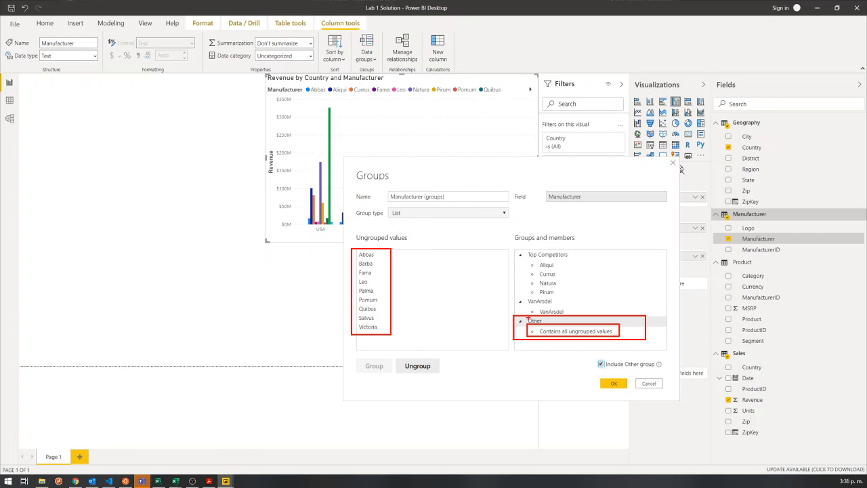
left_click_drag(525, 315, 548, 326)
key("Escape")
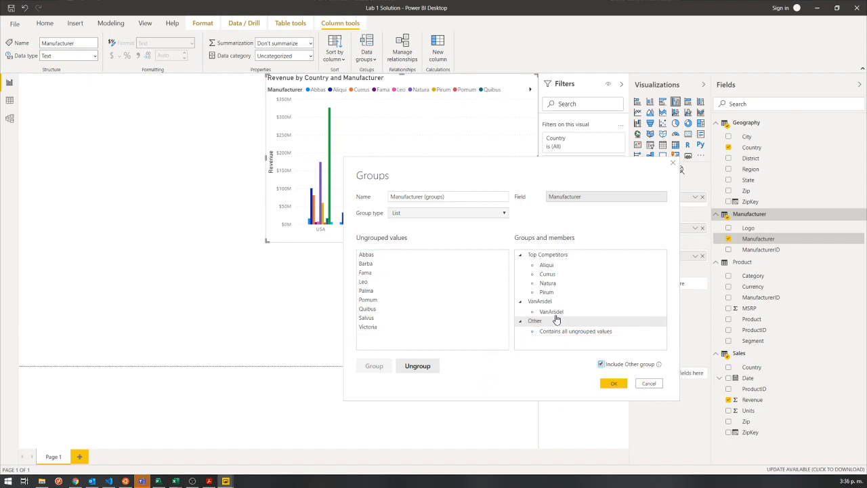
left_click(614, 386)
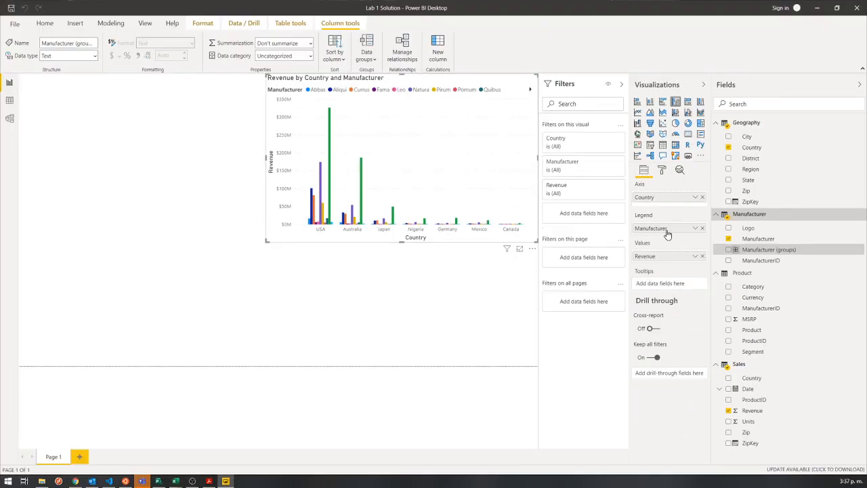
Replace Manufacturer with Manufacturer (groups) as the legend of the revenue by country chart.
left_click(437, 140)
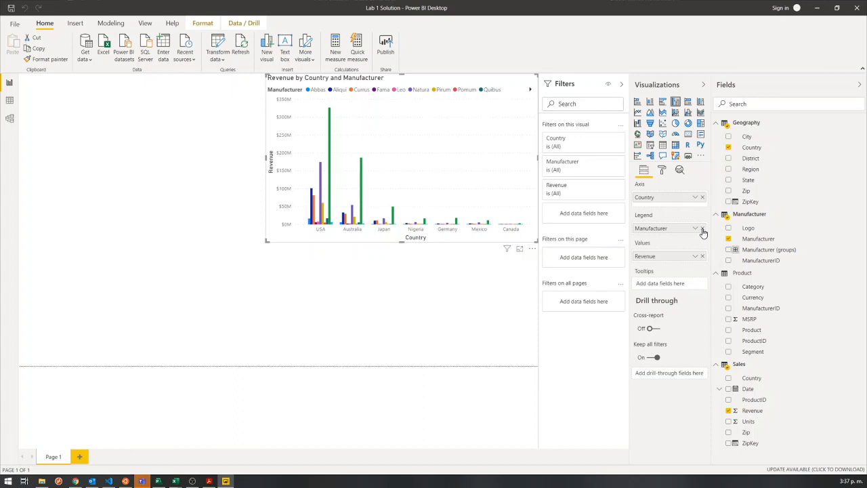
left_click_drag(764, 249, 683, 234)
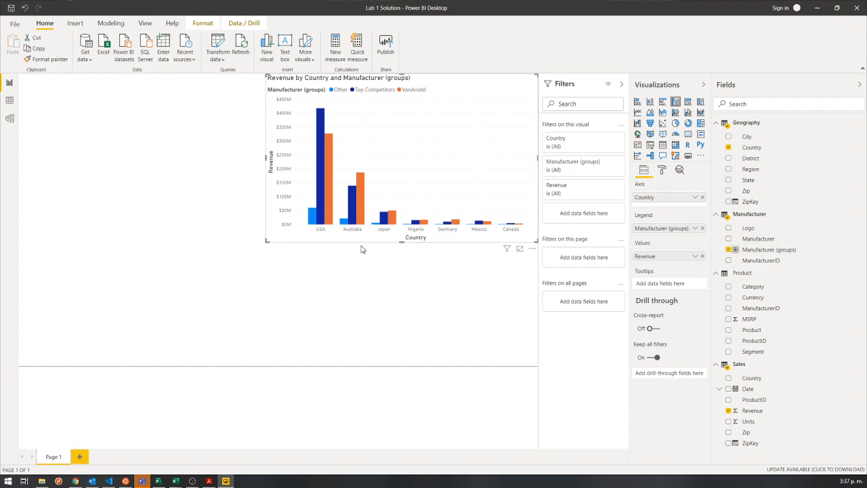
Highlight the Top Competitors, VanArsdel and Other series in turn to compare their revenue, and clear the highlight.
left_click(353, 91)
left_click(403, 90)
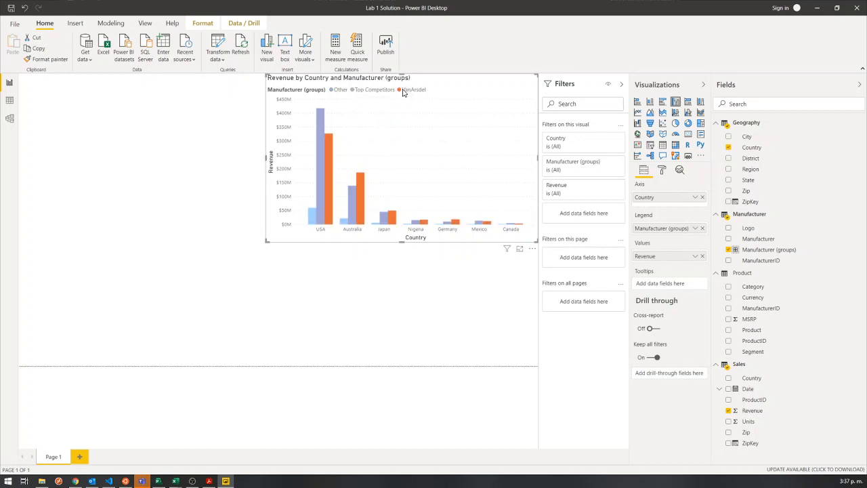
left_click(334, 91)
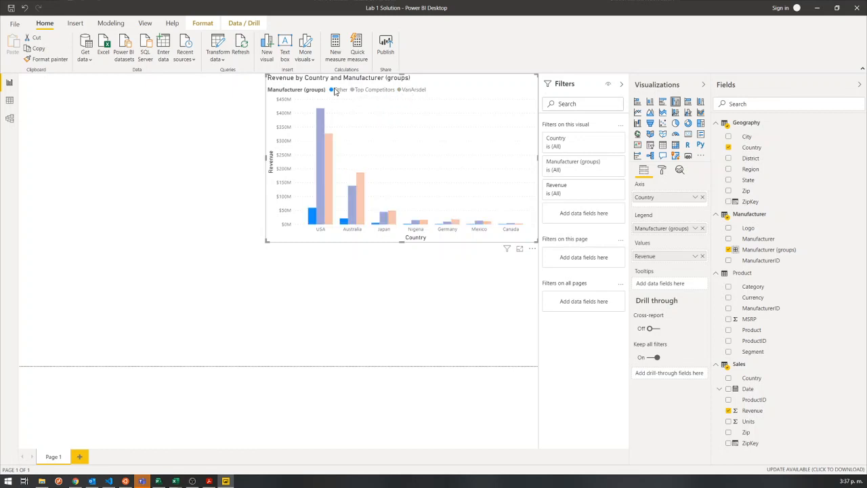
left_click(334, 90)
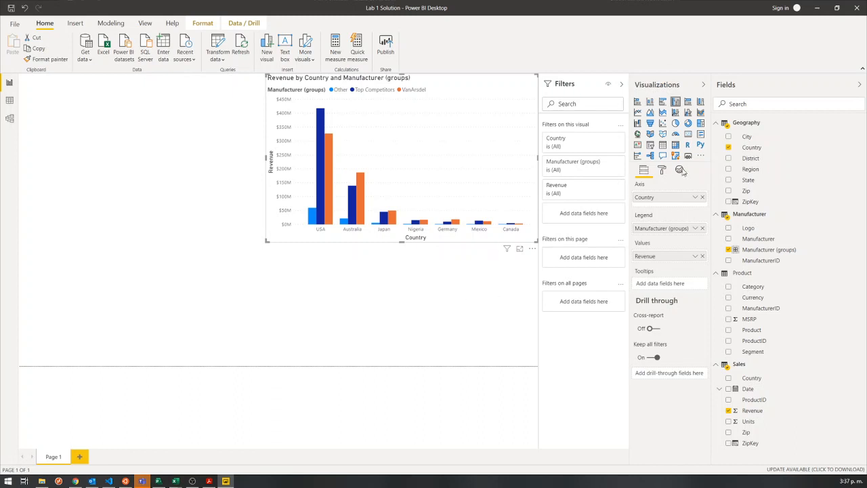
left_click(329, 278)
left_click(437, 238)
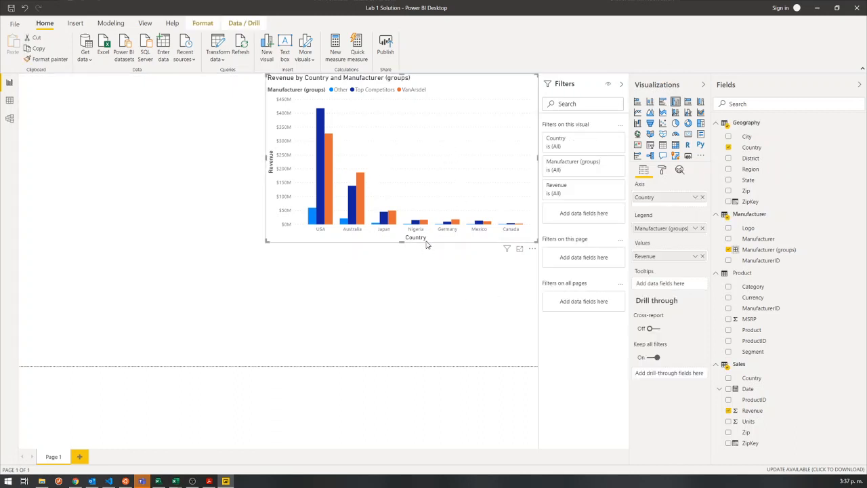
Convert the clustered column chart to a stacked column chart and make it taller and slightly narrower.
left_click(650, 105)
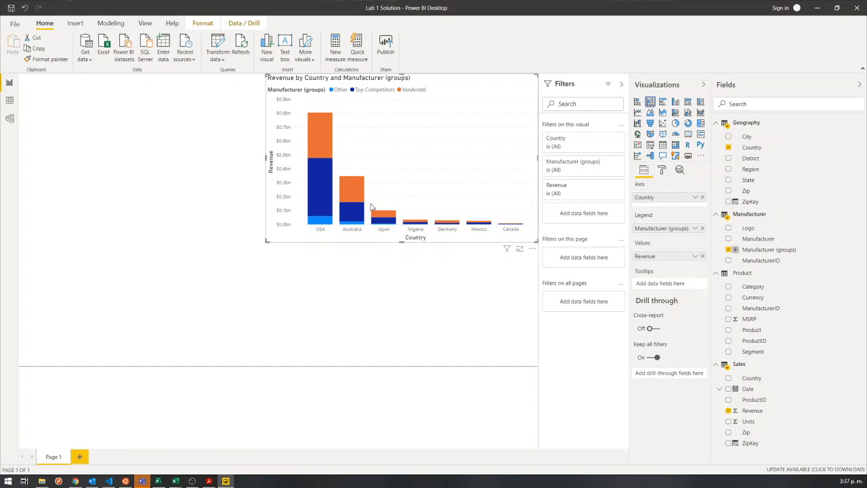
left_click_drag(252, 263, 273, 263)
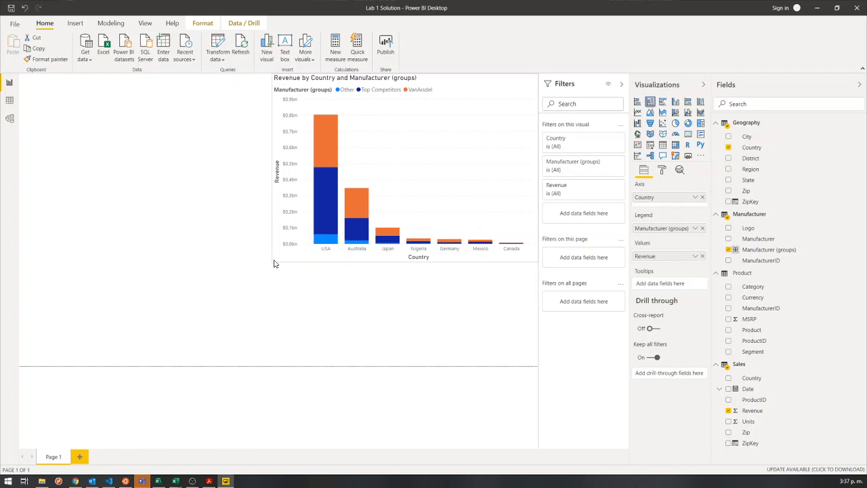
Try the visual as a pie, donut and waterfall chart, and return it to a stacked column chart.
left_click(675, 124)
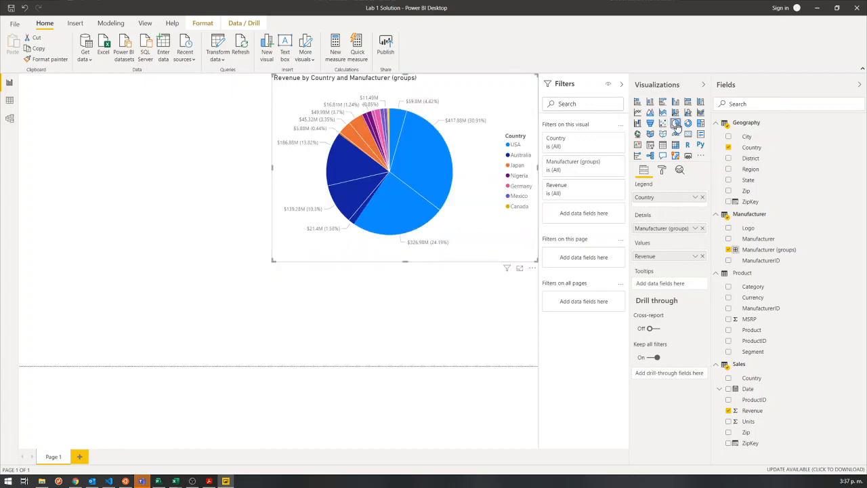
left_click(688, 124)
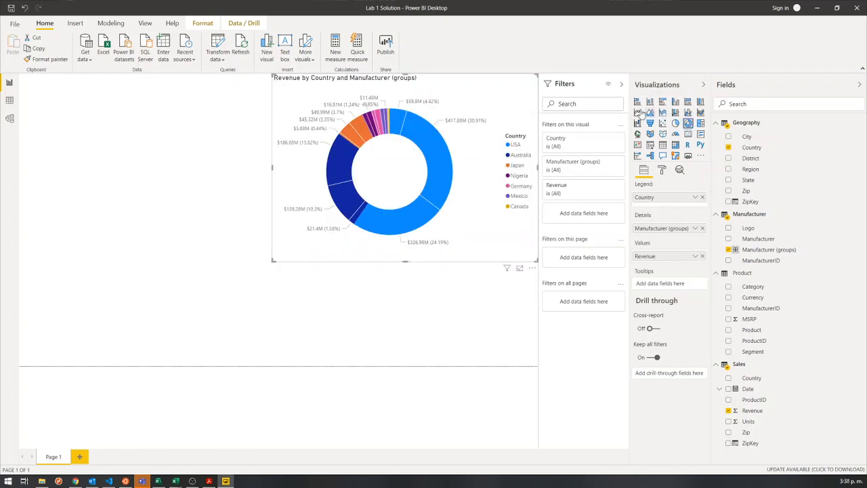
left_click(675, 125)
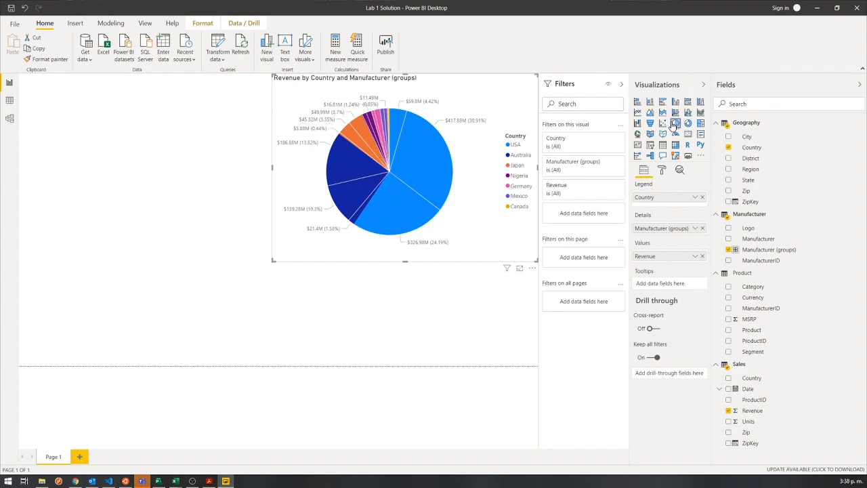
left_click(638, 124)
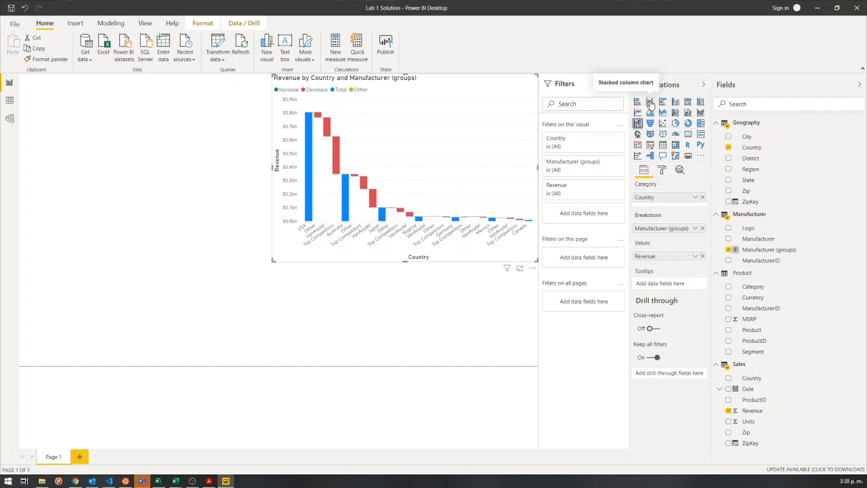
left_click(649, 103)
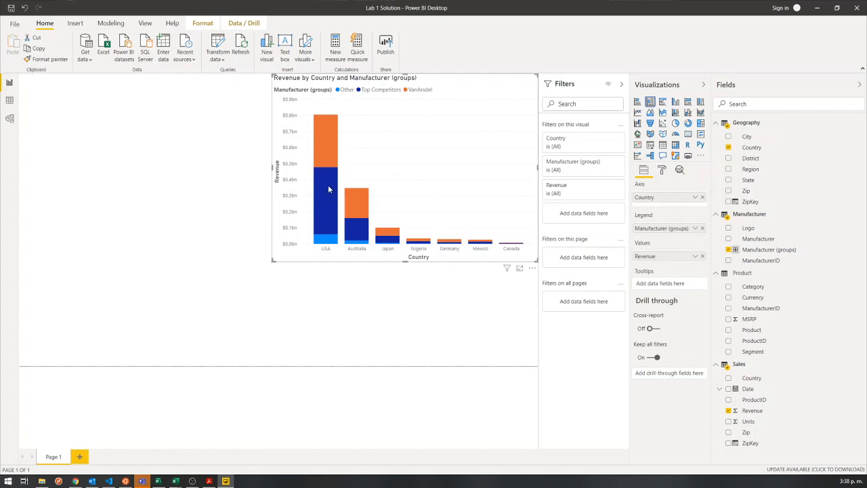
Move the stacked column chart away from the page's upper-right corner, toward the middle of the page.
mouse_move(323, 154)
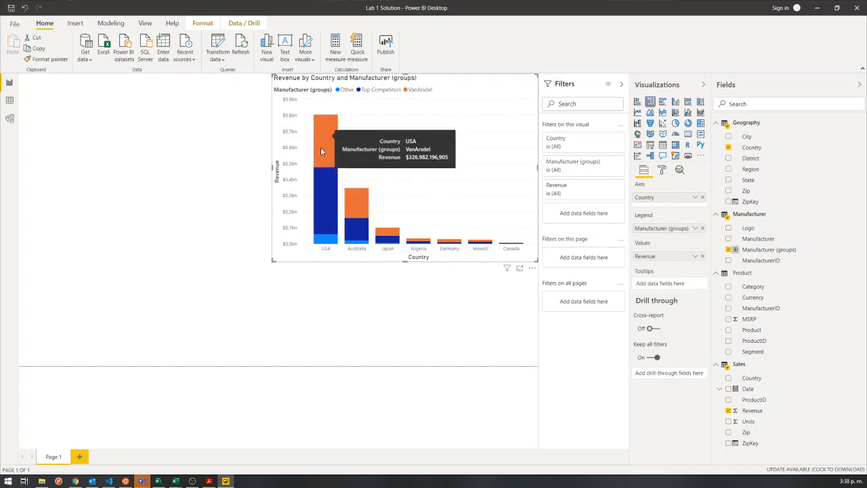
mouse_move(327, 172)
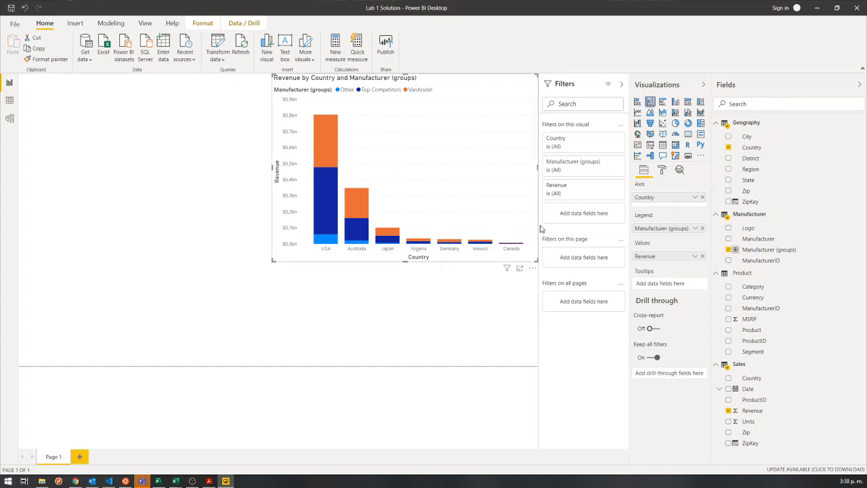
left_click(532, 269)
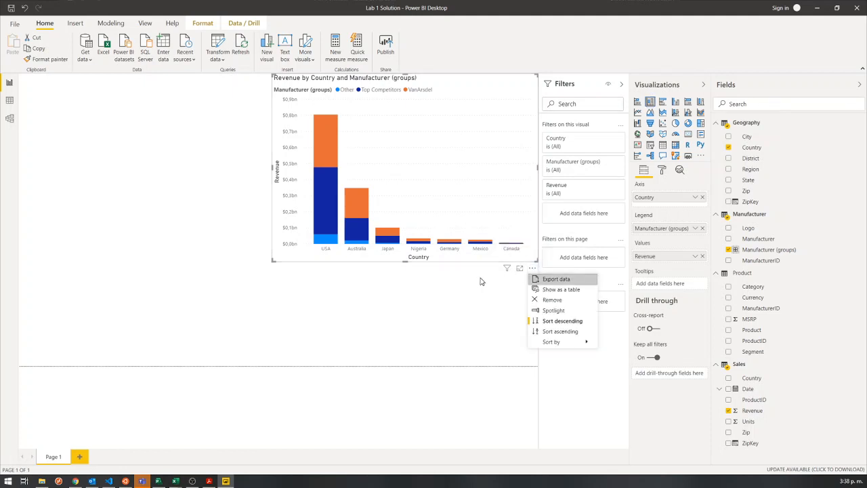
left_click(413, 276)
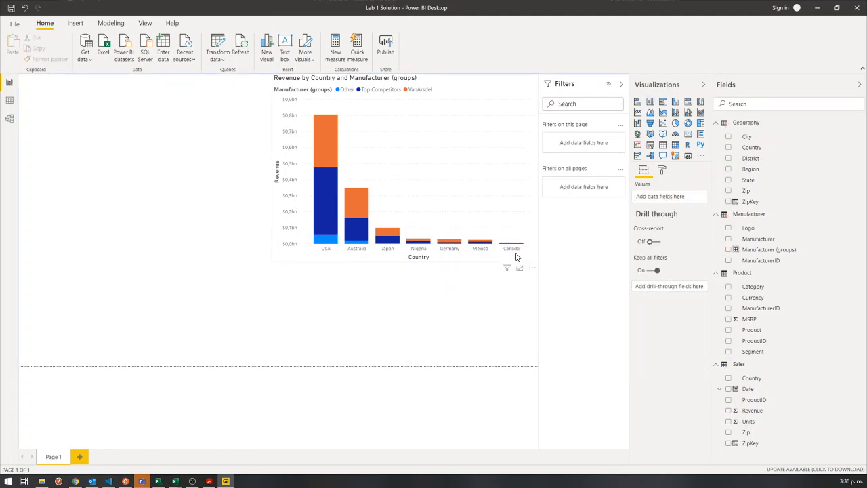
left_click(532, 271)
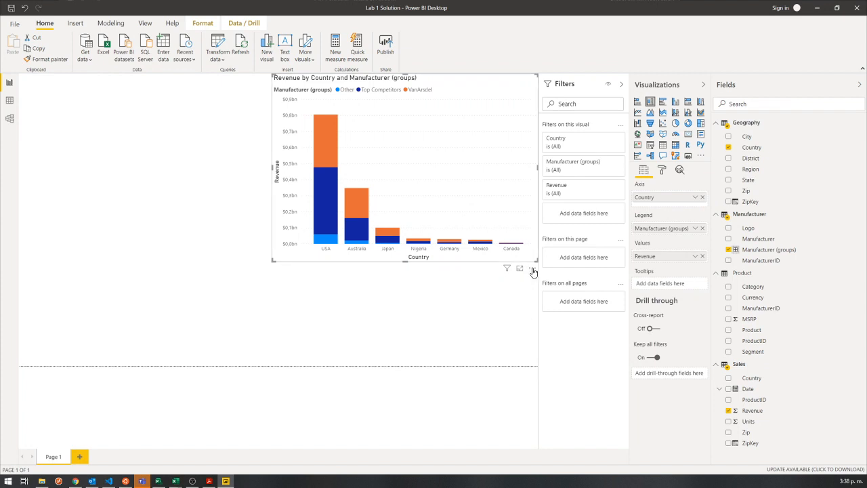
left_click(533, 269)
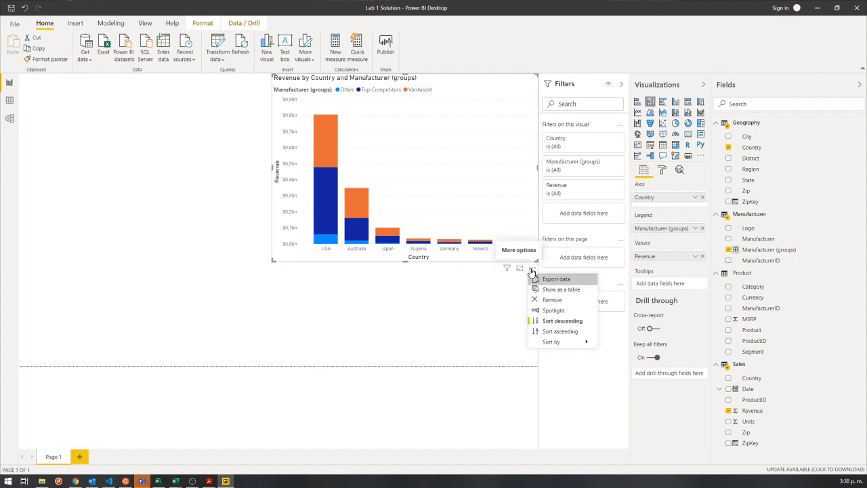
left_click(388, 84)
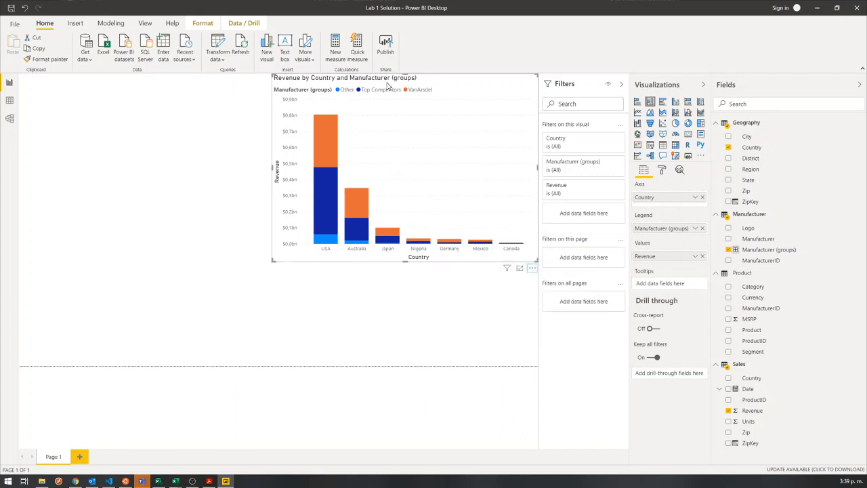
left_click_drag(388, 82, 304, 109)
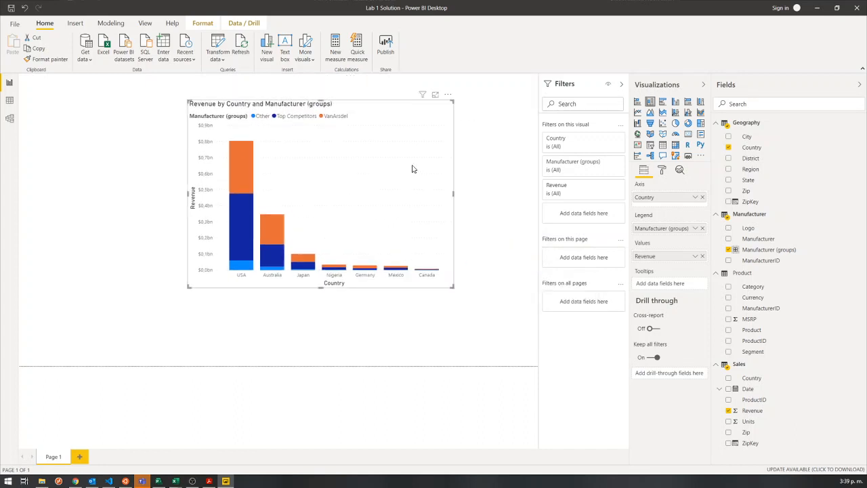
Show the stacked column chart's data as a table to examine revenue per country and group, and return to the report.
left_click(449, 97)
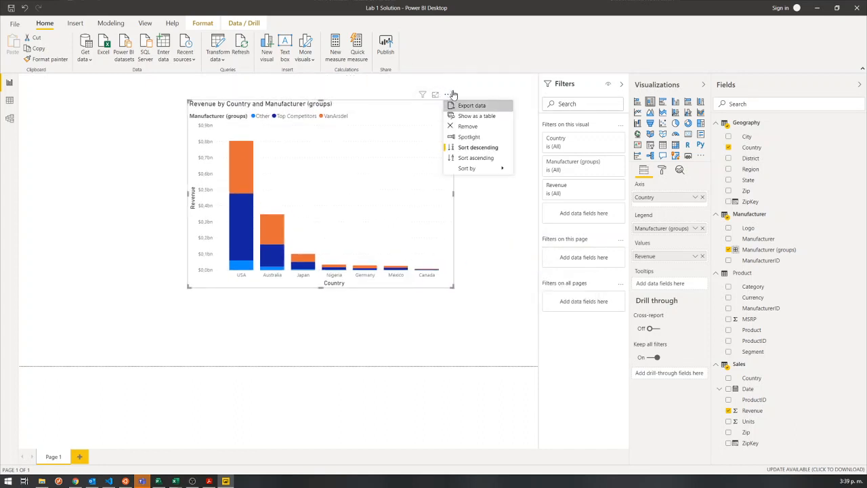
left_click(474, 120)
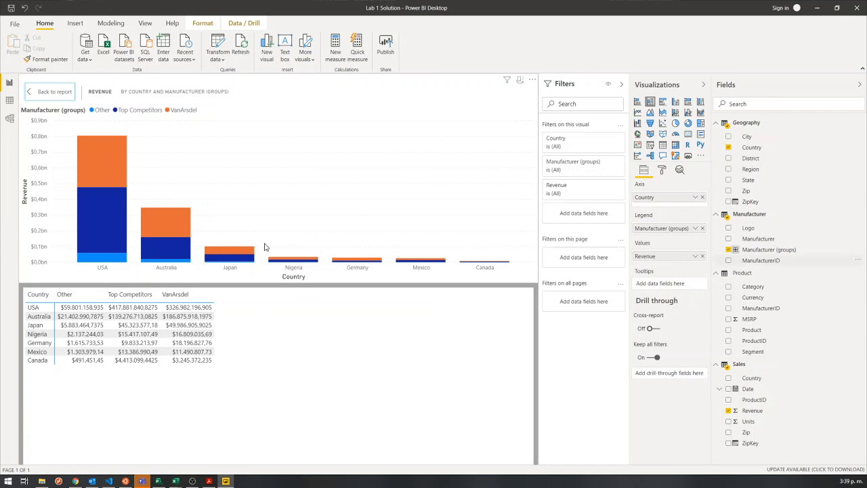
left_click(40, 92, "ctrl")
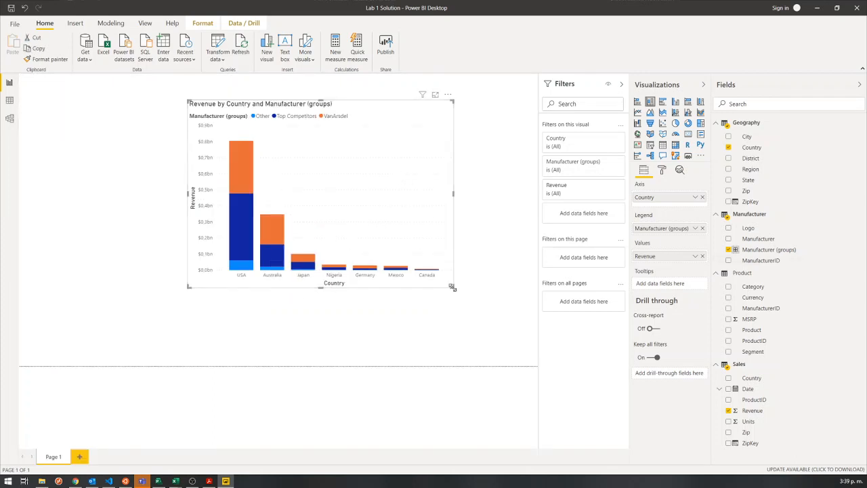
Resize the stacked column chart to make it wider and shorter on the page.
left_click_drag(452, 287, 509, 263)
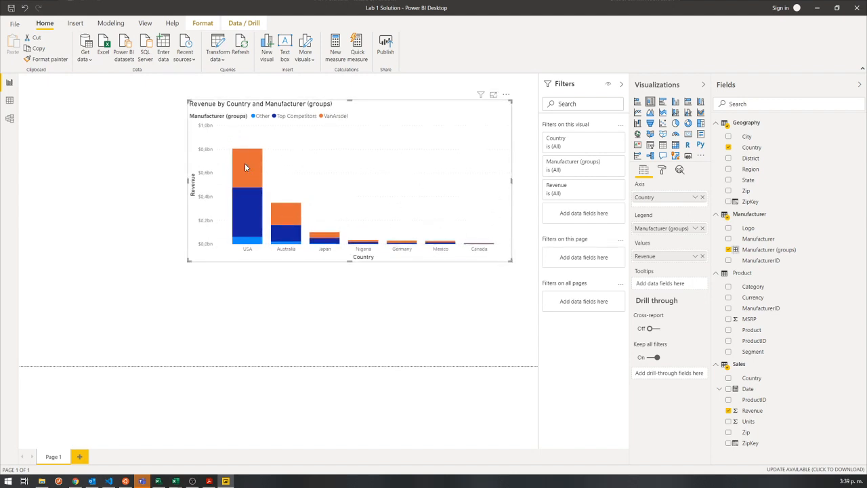
mouse_move(246, 166)
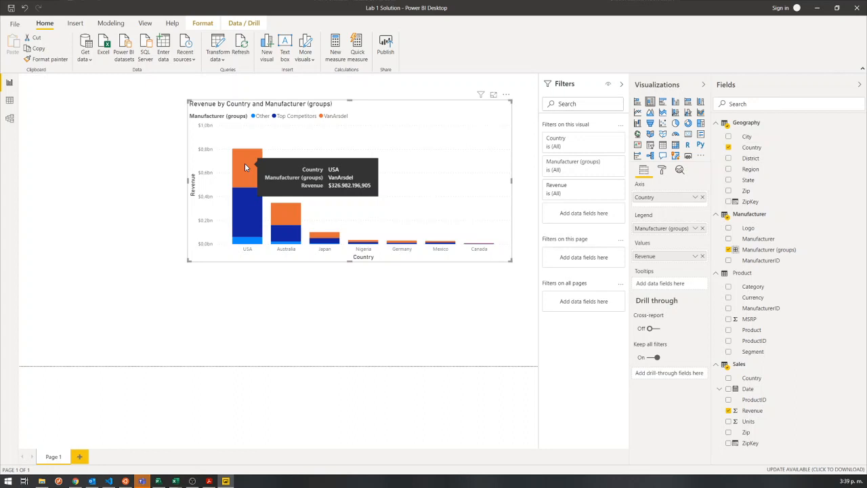
Move the stacked column chart into the page's upper-right corner and narrow it from its left edge.
mouse_move(249, 203)
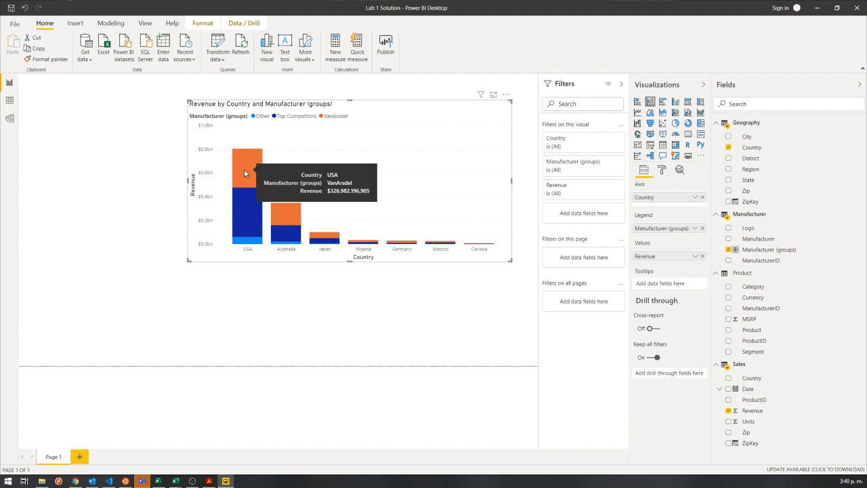
mouse_move(250, 242)
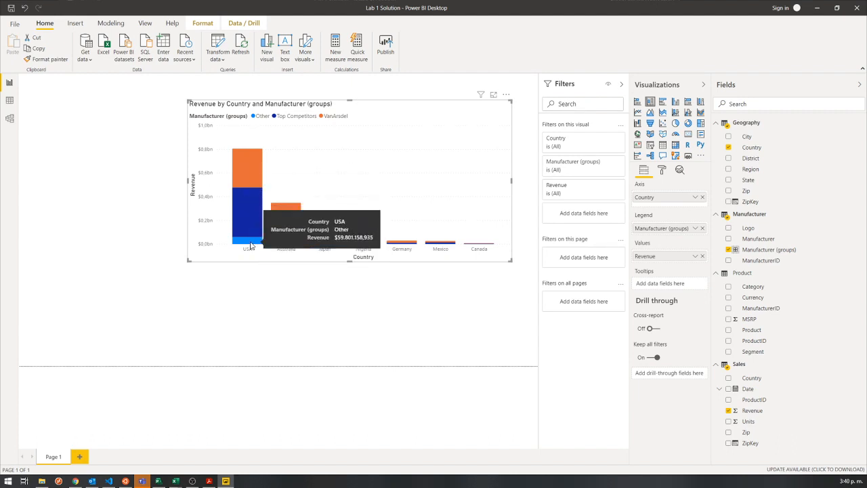
mouse_move(285, 236)
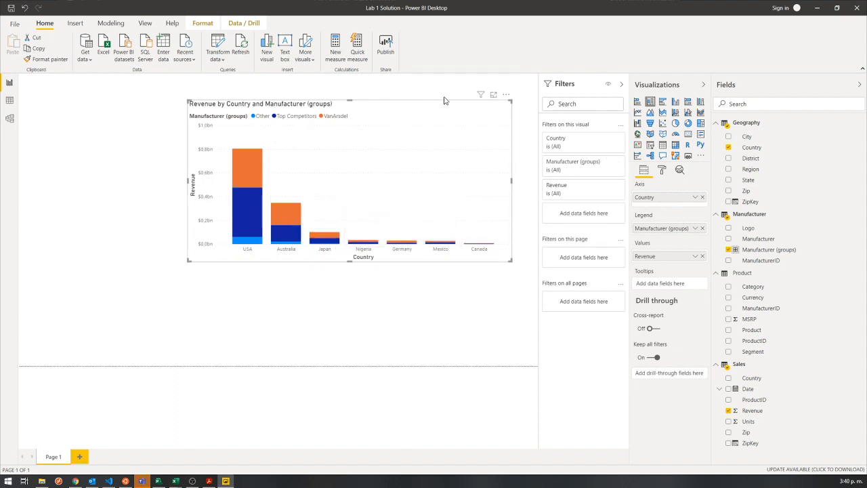
left_click_drag(445, 96, 463, 89)
left_click(447, 284)
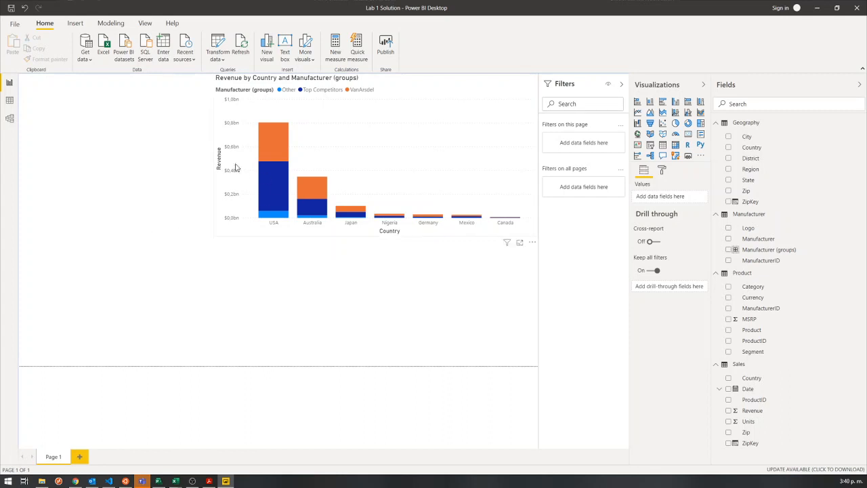
left_click(233, 222)
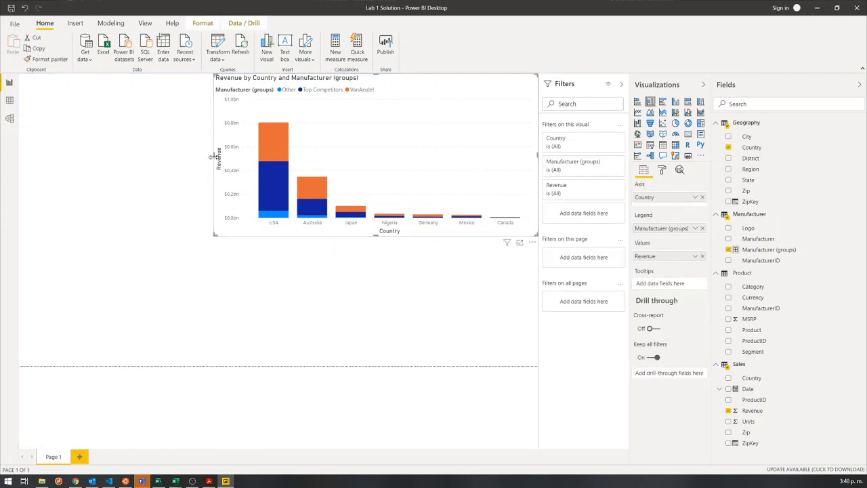
left_click_drag(214, 157, 250, 166)
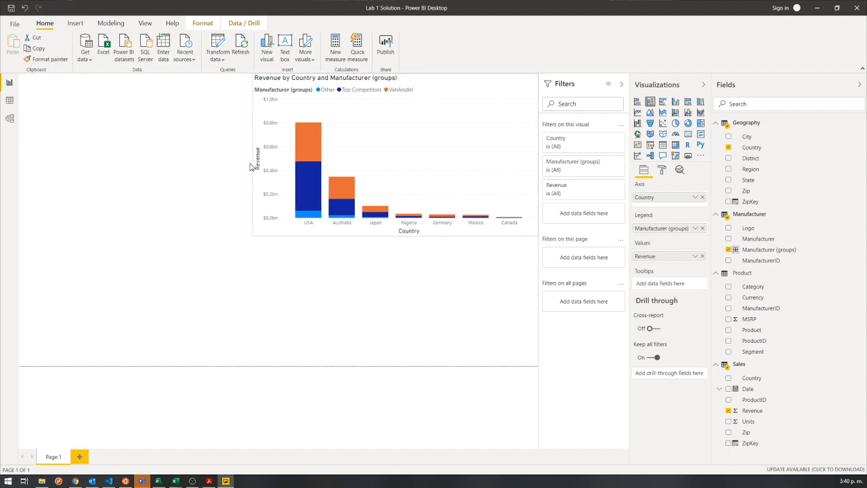
left_click(213, 178)
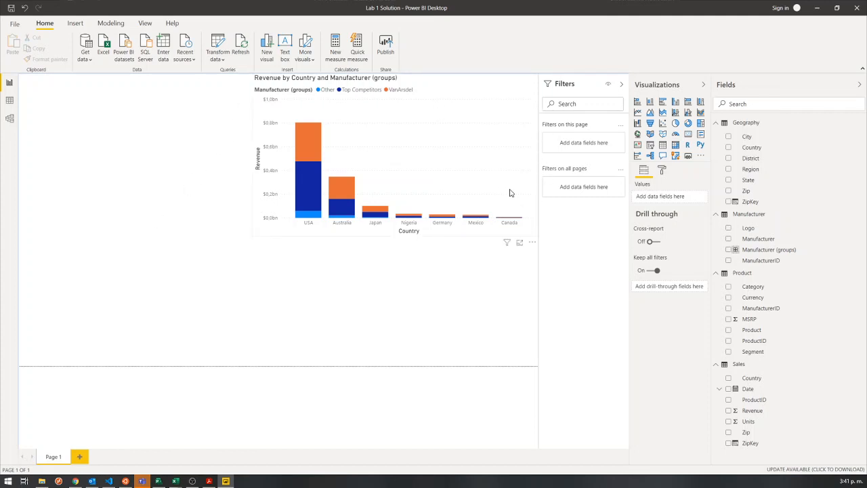
Add a treemap visual in the page's upper-left corner and enlarge it beside the column chart.
left_click(701, 124)
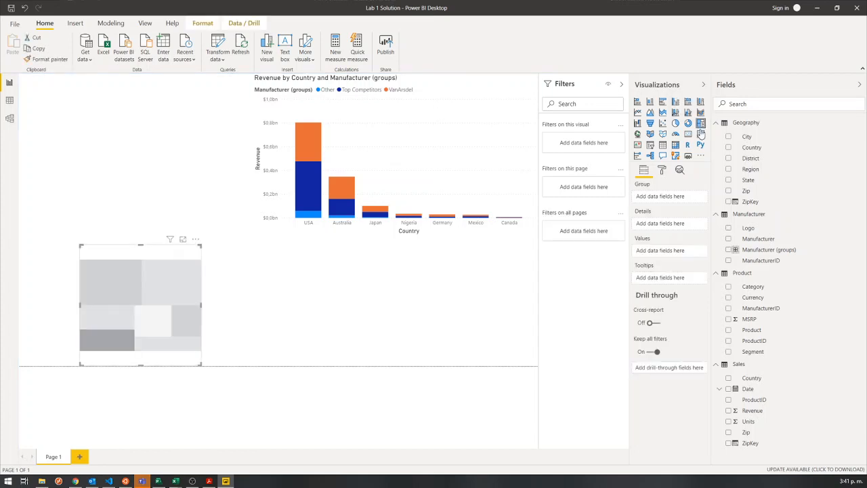
left_click_drag(161, 304, 101, 128)
left_click_drag(140, 195, 207, 222)
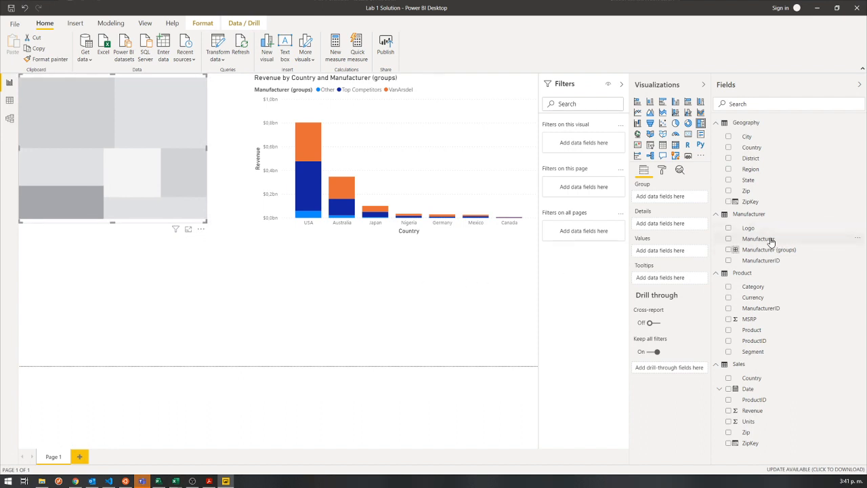
Group the treemap by Manufacturer with Revenue as its values, and widen it toward the column chart.
left_click_drag(759, 239, 651, 198)
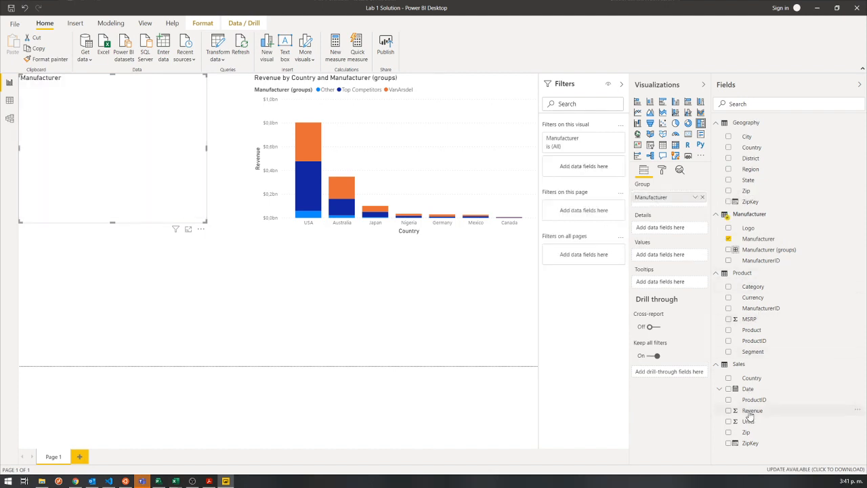
left_click_drag(749, 414, 653, 260)
left_click_drag(206, 222, 236, 231)
left_click(296, 270)
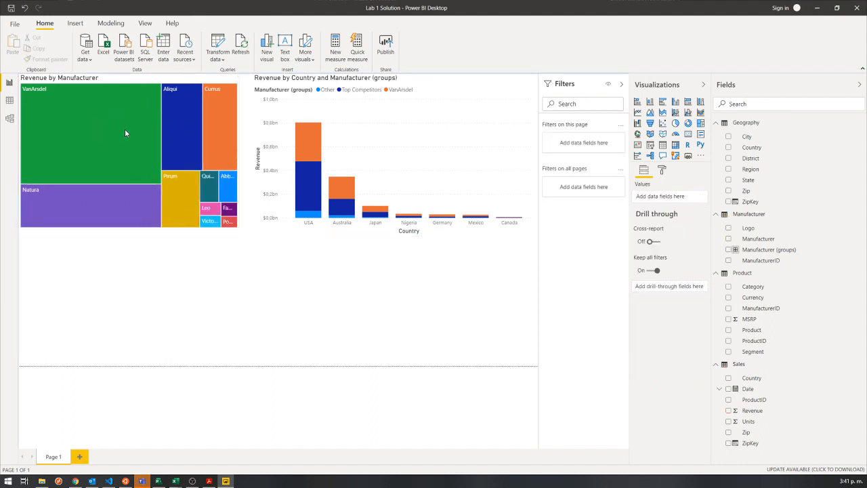
Highlight USA, Australia, Japan and Nigeria in turn in the column chart to examine their share in the treemap, and clear the selection.
mouse_move(160, 120)
left_click(308, 225)
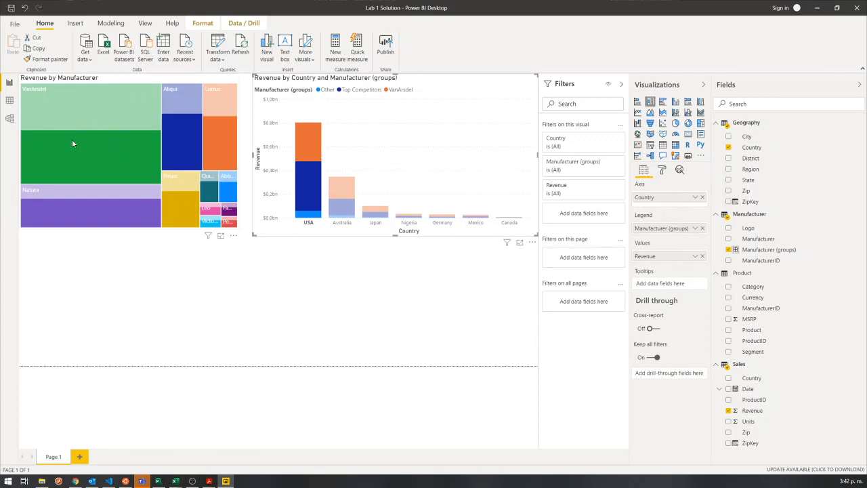
mouse_move(188, 132)
mouse_move(60, 156)
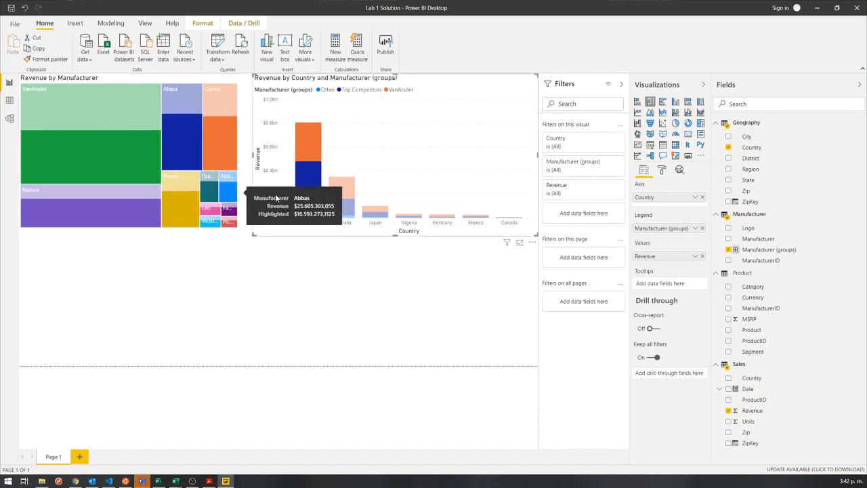
left_click(343, 226)
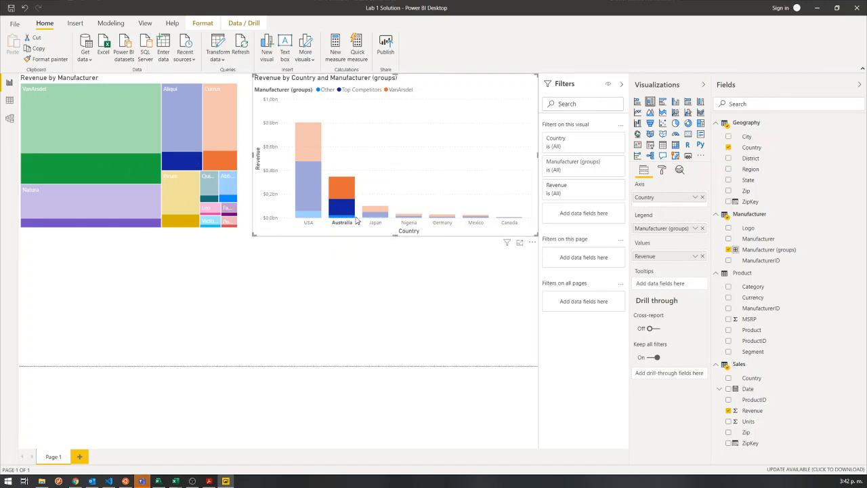
left_click(376, 223)
left_click(409, 223)
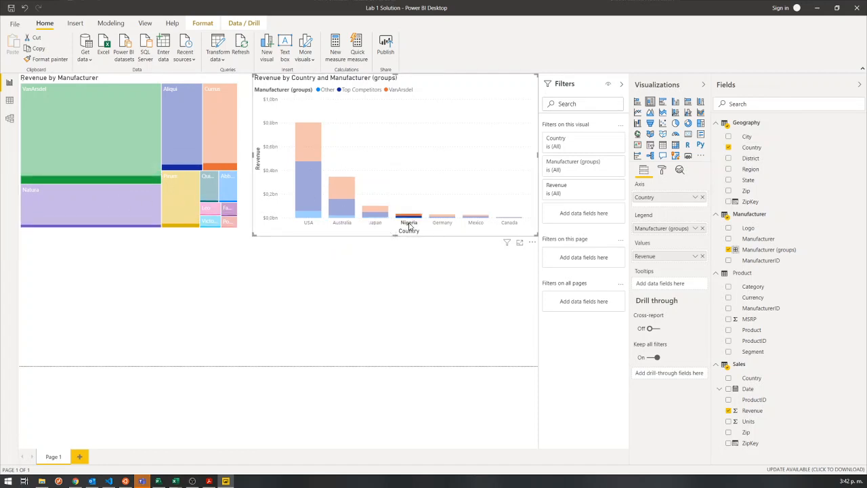
left_click(349, 250)
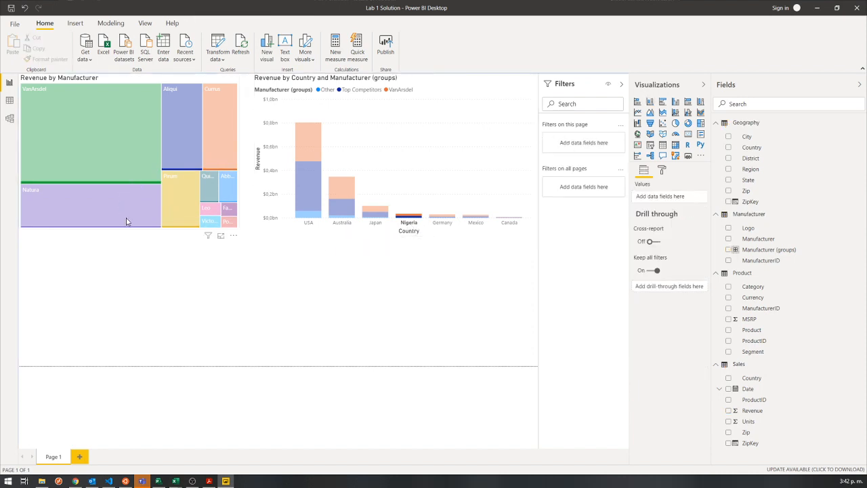
left_click(407, 223)
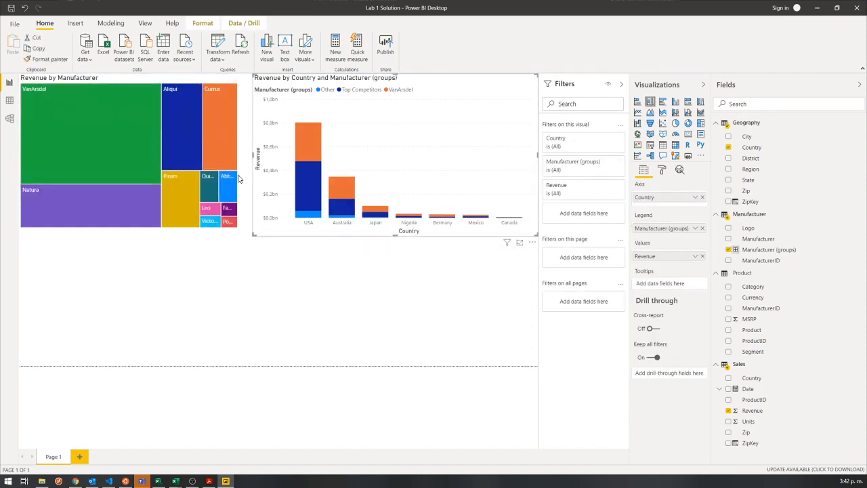
Highlight VanArsdel and Pirum in the treemap to examine their revenue in the column chart, and clear the selection.
left_click(54, 120)
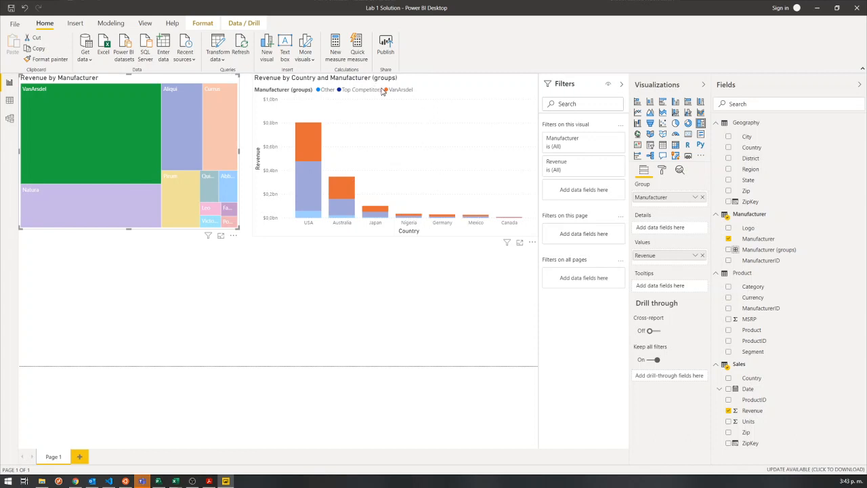
left_click(174, 206)
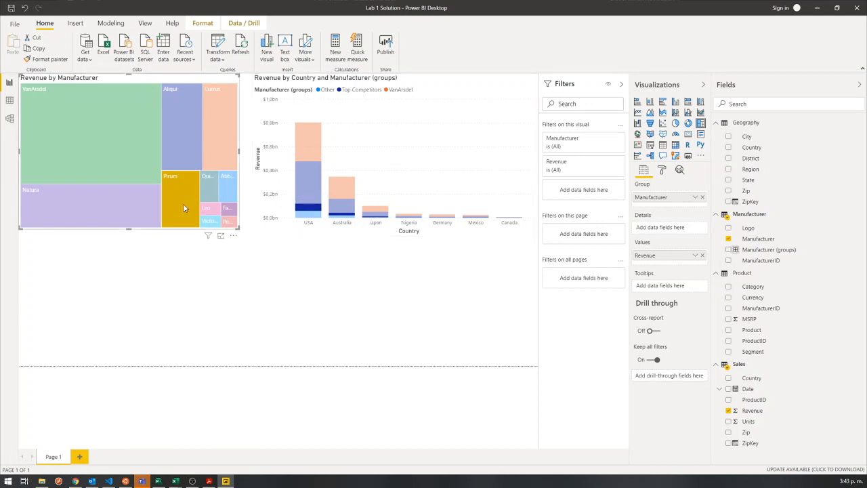
mouse_move(312, 209)
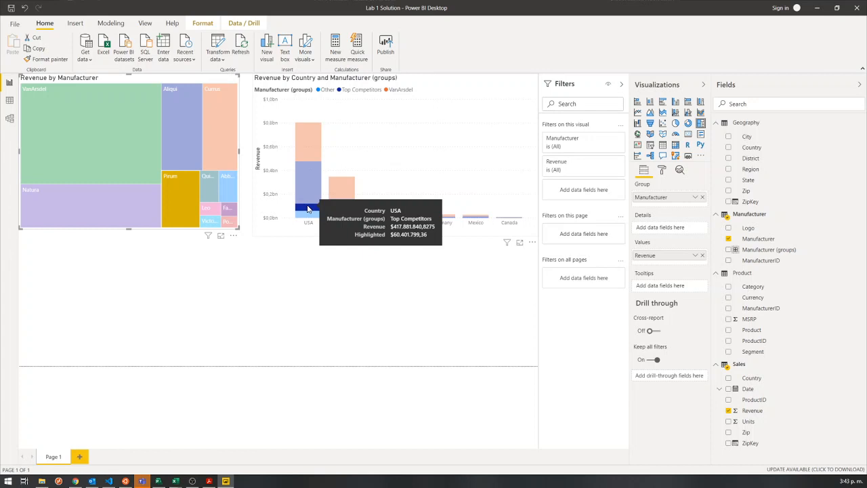
left_click(177, 218)
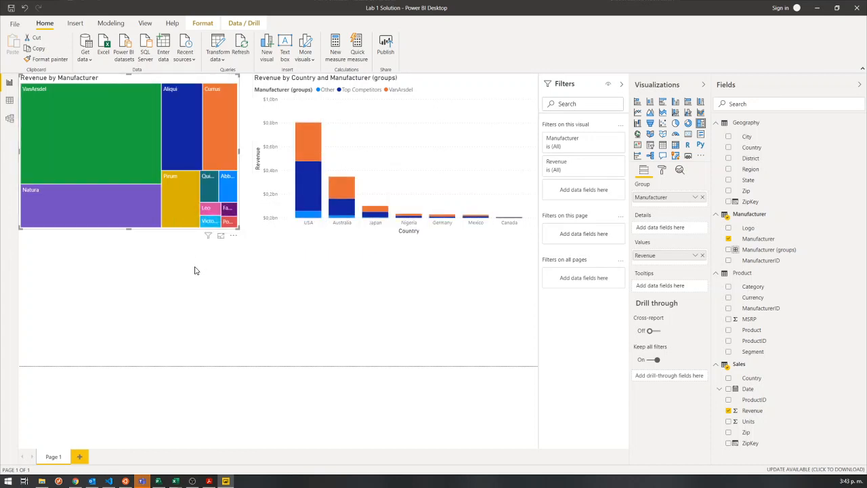
left_click(187, 203)
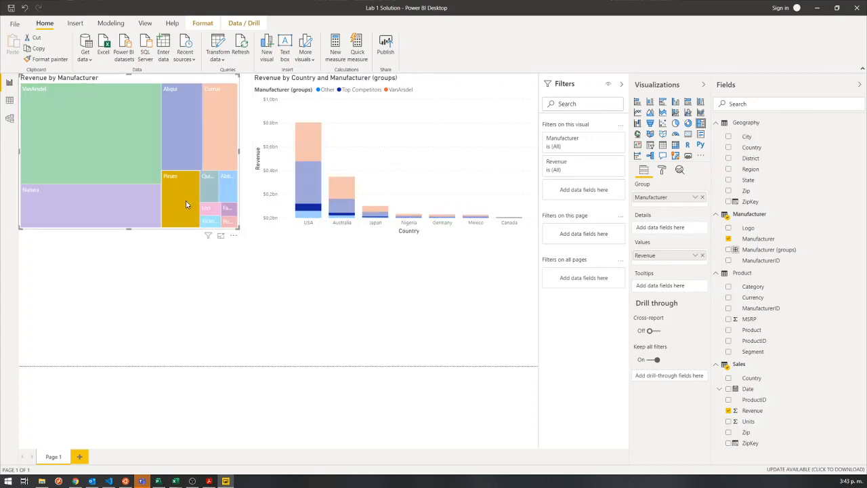
left_click(185, 201)
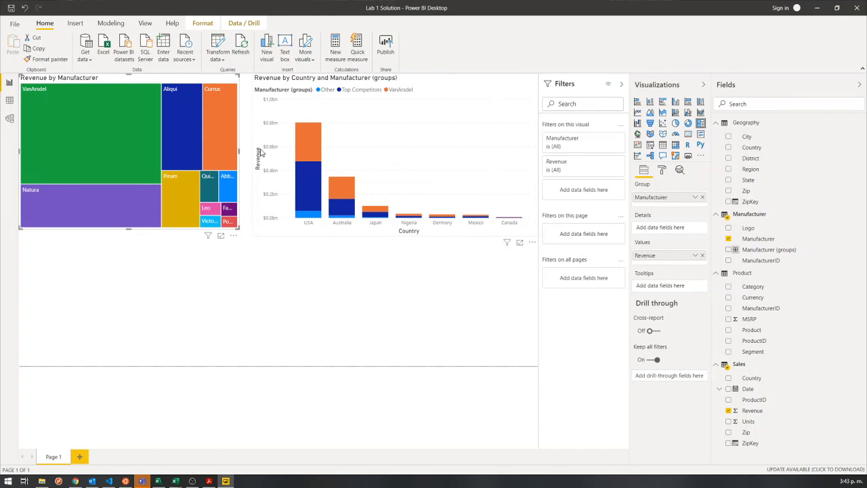
Move the treemap slightly away from the page's upper-left corner and turn on editing of visual interactions.
mouse_move(182, 198)
mouse_move(115, 102)
left_mouse_down()
mouse_move(126, 116)
mouse_move(120, 94)
left_mouse_up()
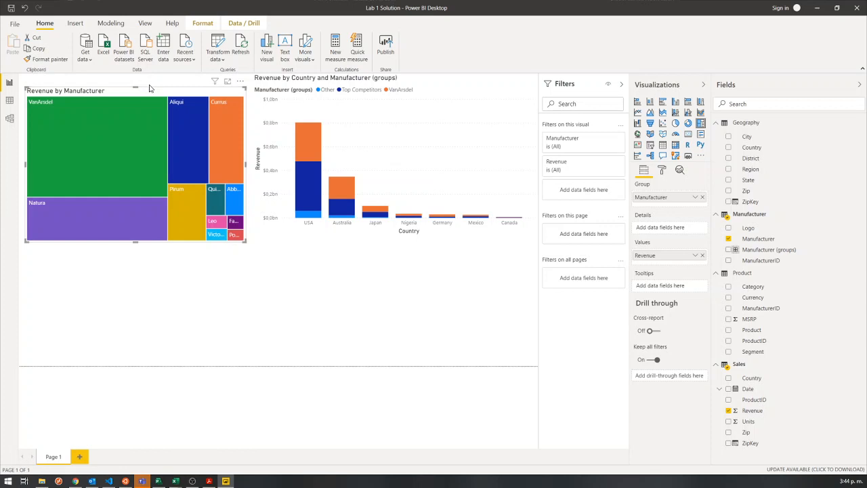
left_click(205, 25)
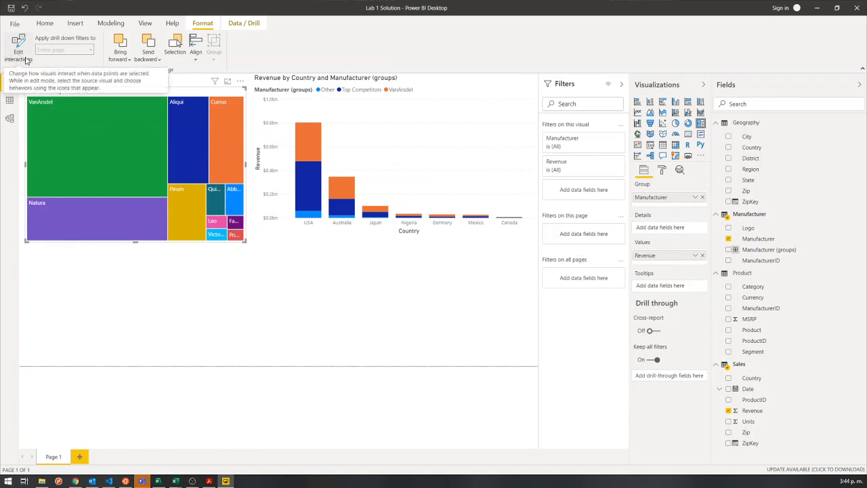
left_click(22, 52)
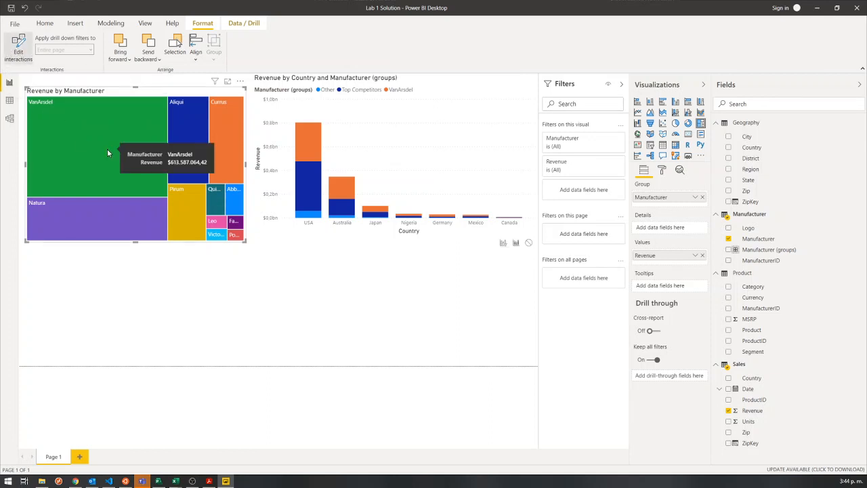
left_click(20, 44)
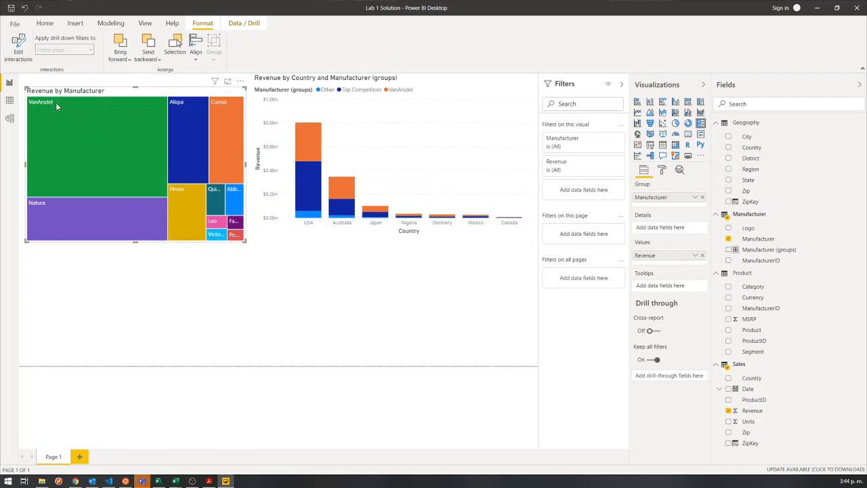
left_click(18, 49)
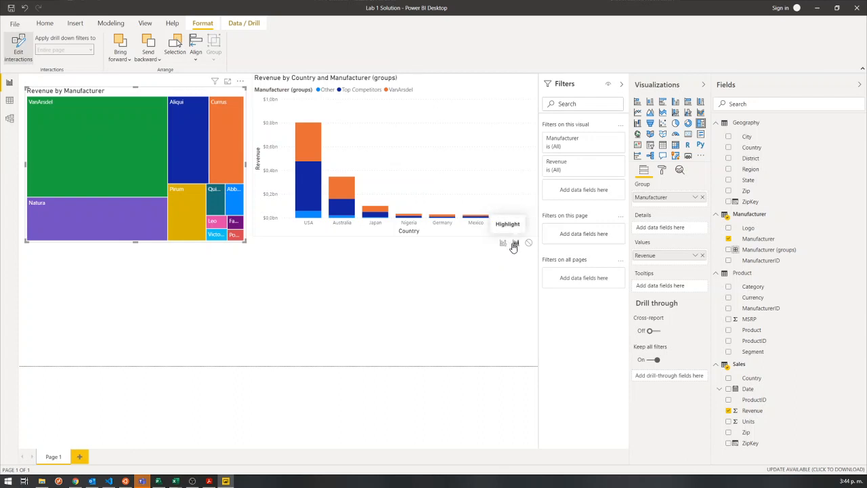
Select VanArsdel, Natura and Pirum in the treemap to examine the Highlight interaction on the column chart, and clear the selection.
mouse_move(160, 183)
left_click(111, 164)
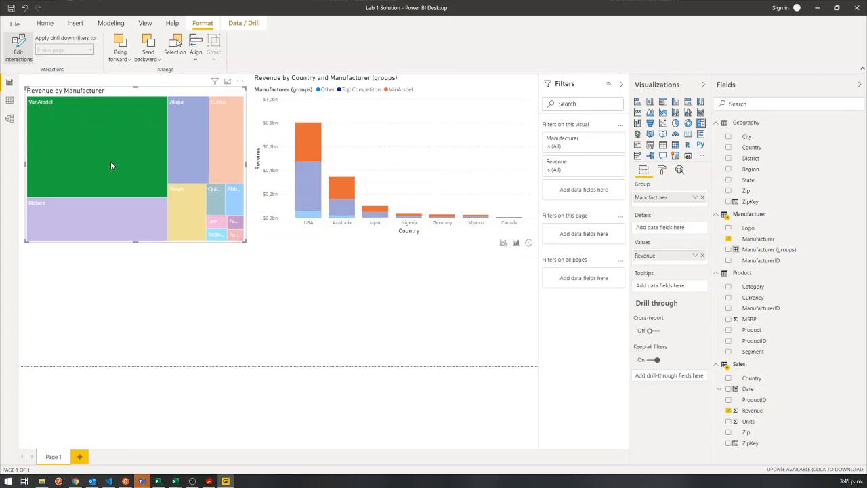
left_click(119, 218)
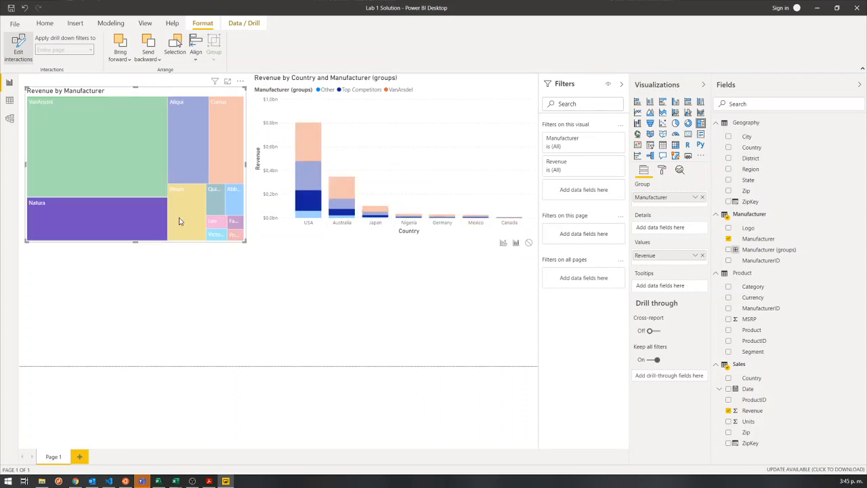
left_click(189, 205)
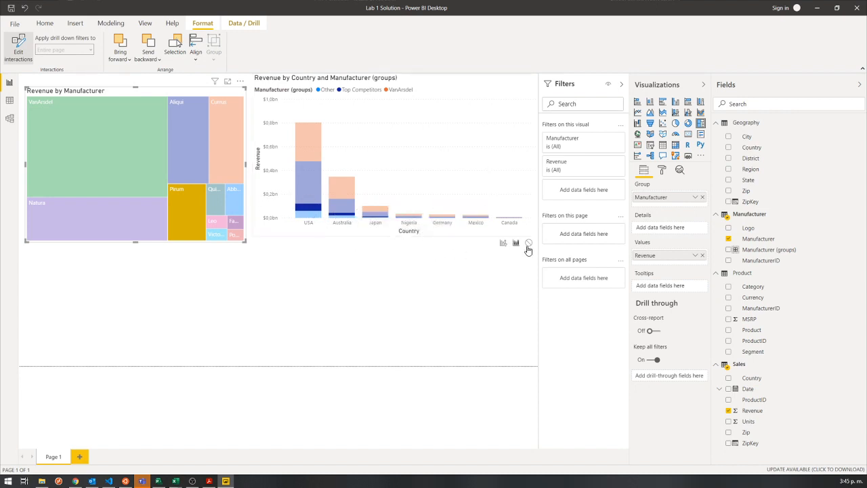
left_click(179, 202)
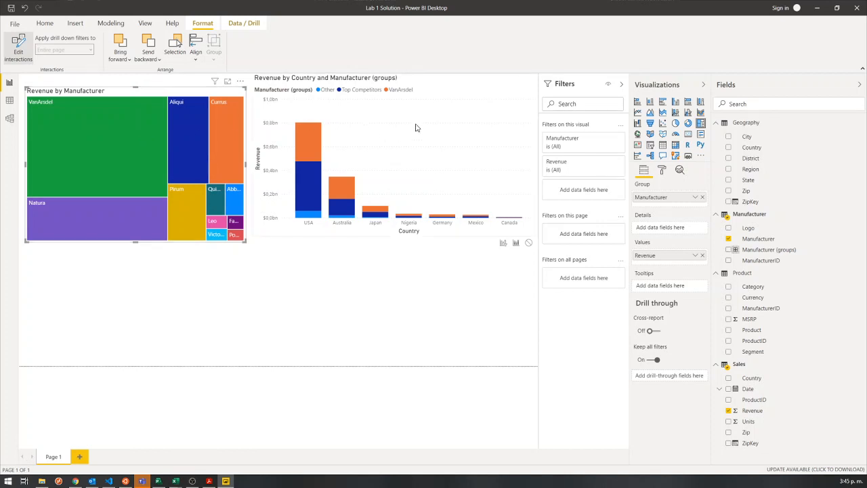
Set the treemap to have no interaction with the column chart, and test it by selecting VanArsdel, Natura and Pirum.
left_click(529, 245)
left_click(129, 129)
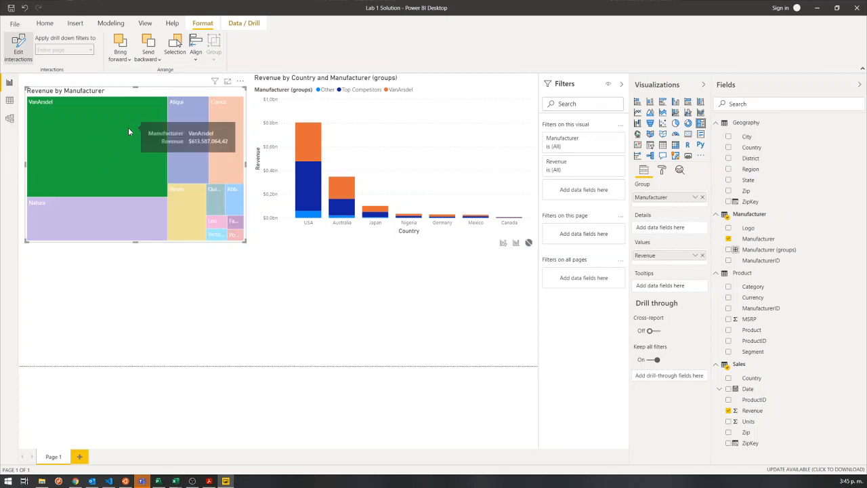
left_click(184, 205)
left_click(122, 220)
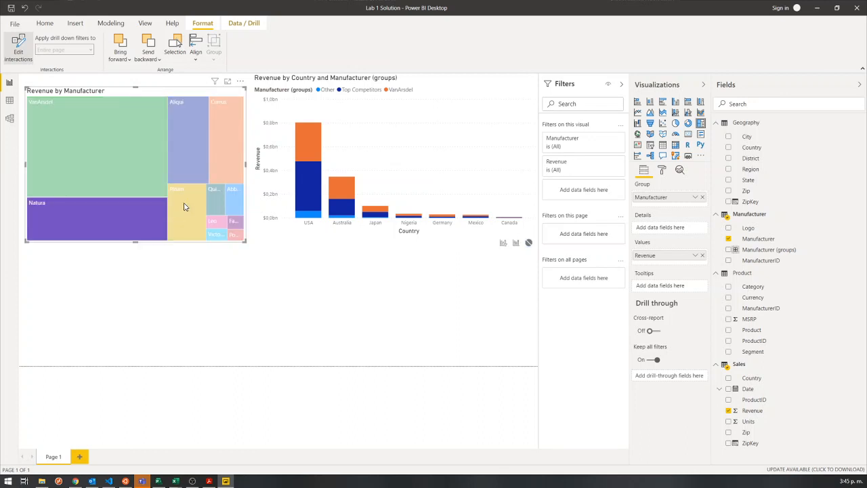
left_click(215, 195)
left_click(173, 214)
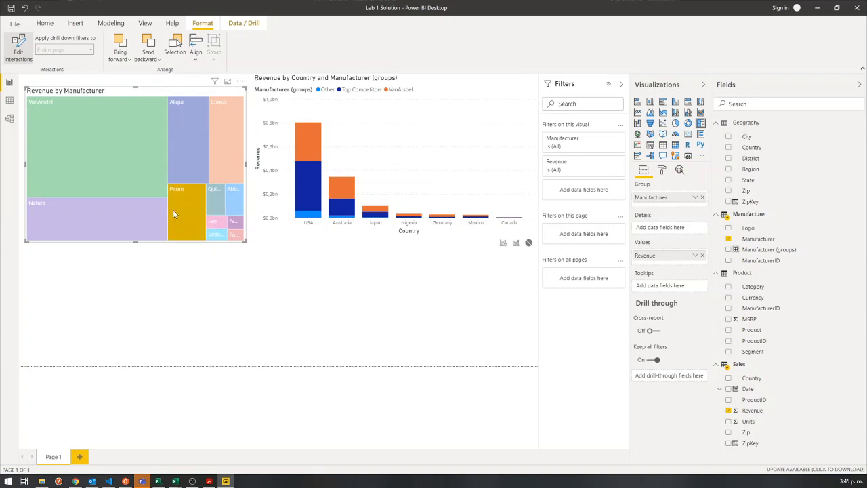
Set the treemap to filter the column chart, test it by selecting Pirum, and clear the selection.
left_click(214, 197)
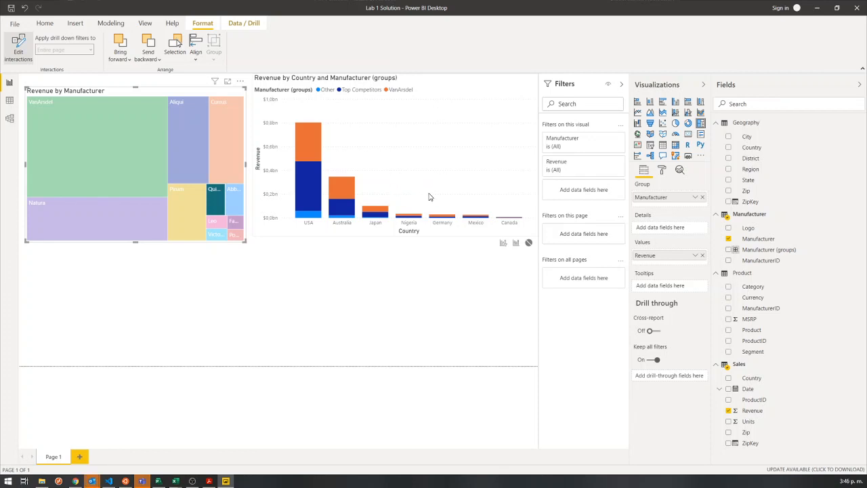
left_click(503, 243)
left_click(211, 194)
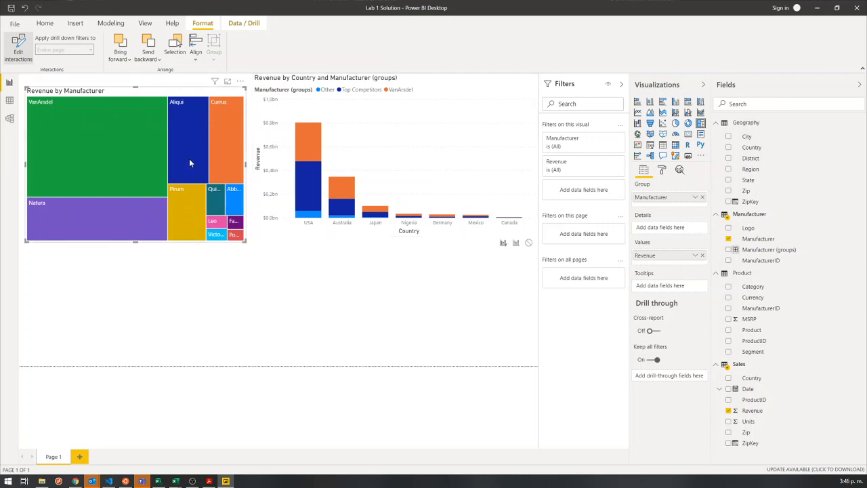
mouse_move(181, 202)
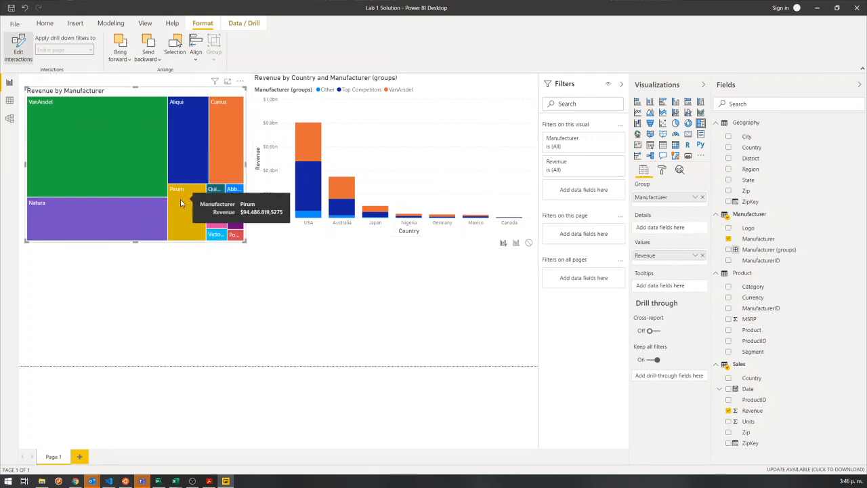
left_click(180, 202)
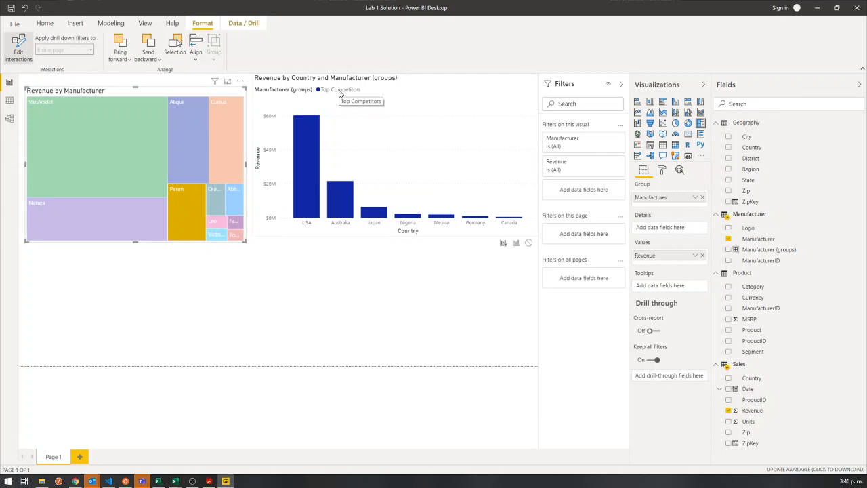
mouse_move(310, 144)
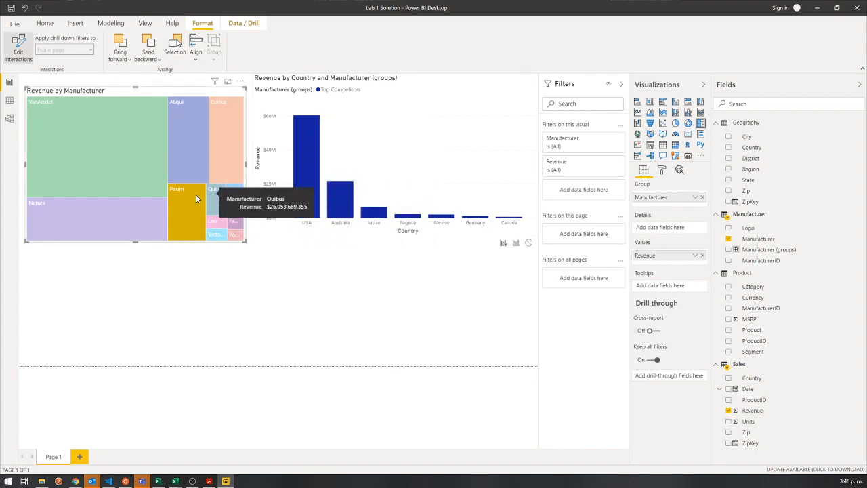
left_click(182, 211)
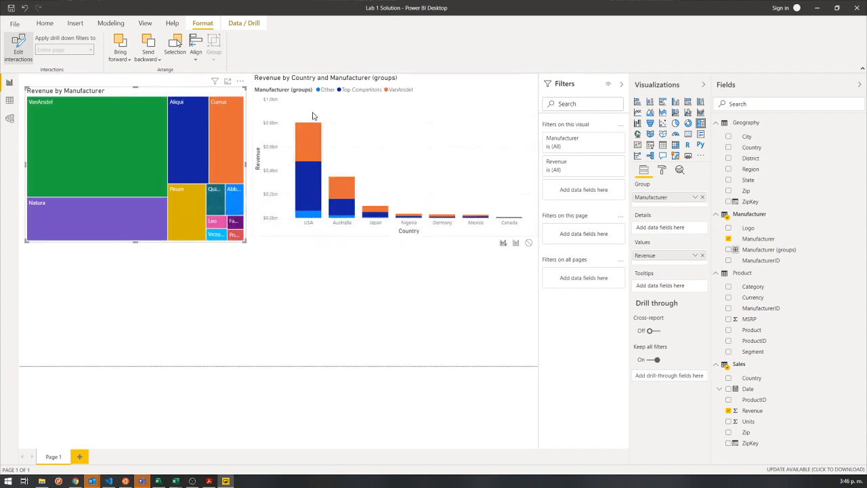
Set the column chart to have no interaction with the treemap, and test it by selecting different country columns.
left_click(428, 239)
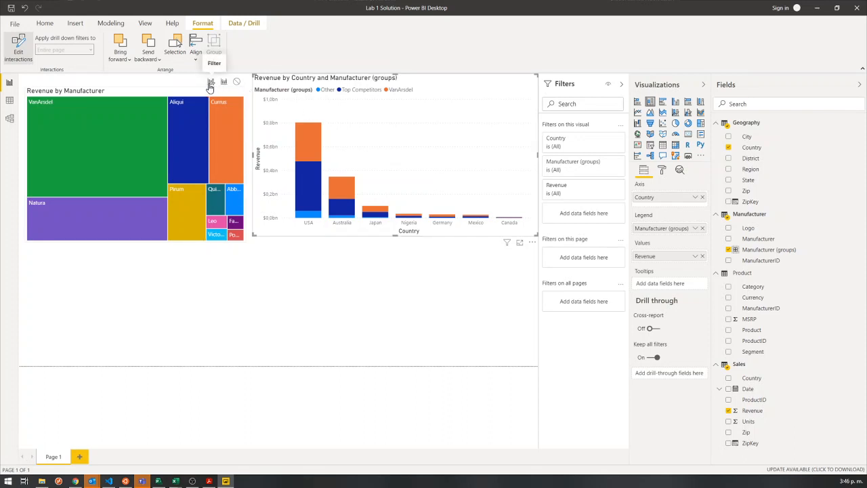
left_click(309, 224)
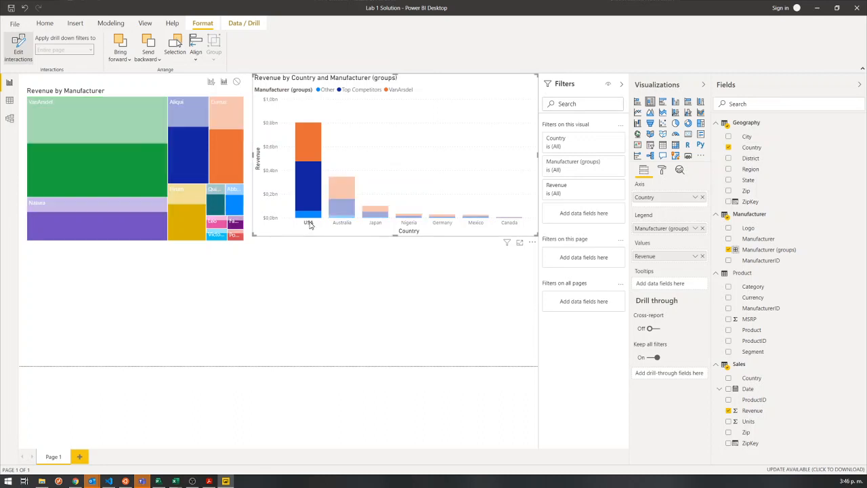
left_click(236, 82)
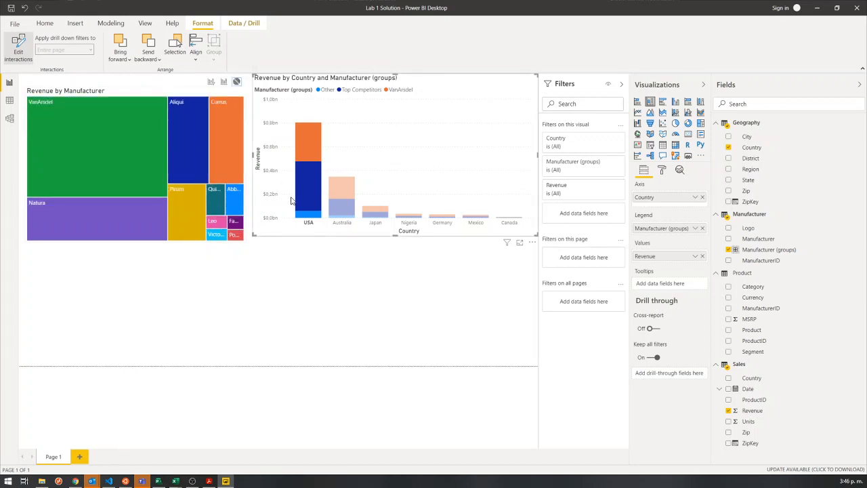
left_click(343, 224)
left_click(374, 213)
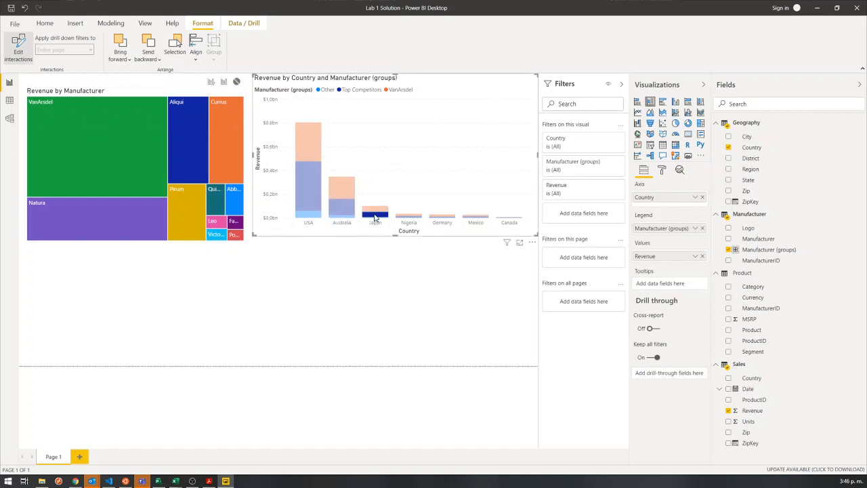
left_click(409, 215)
left_click(442, 216)
left_click(311, 185)
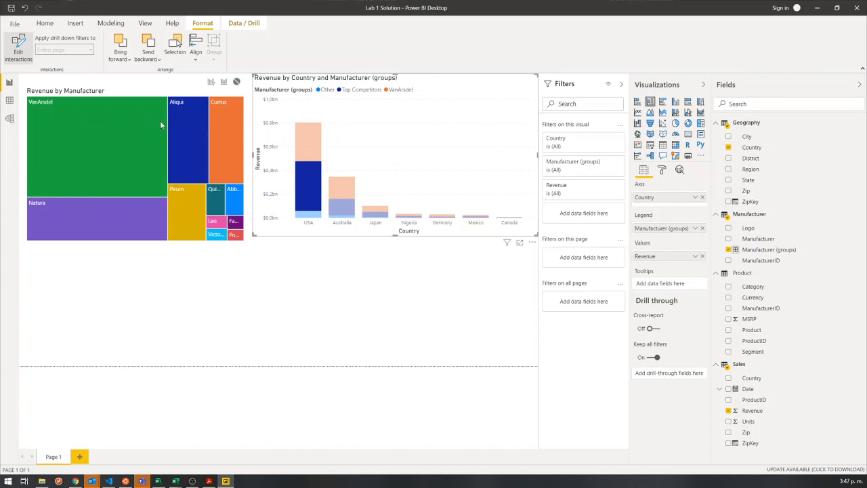
Clear the column selection, set the treemap to highlight the column chart, and test it with VanArsdel.
left_click(88, 95)
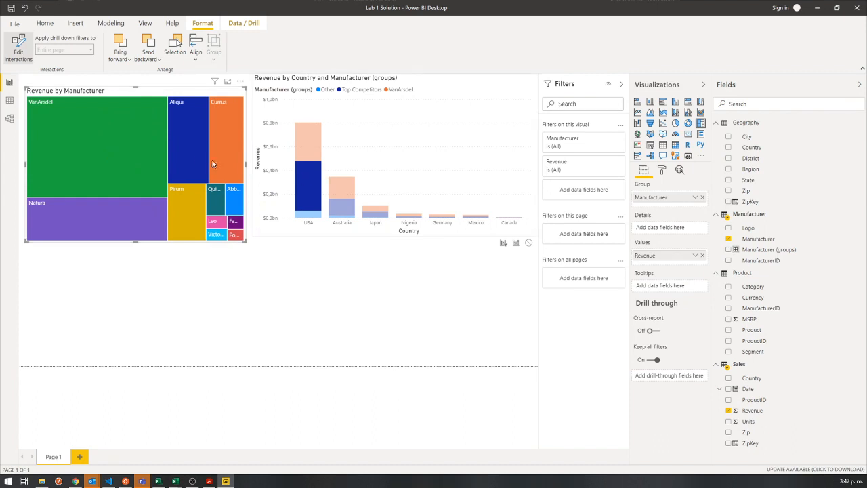
left_click(306, 190)
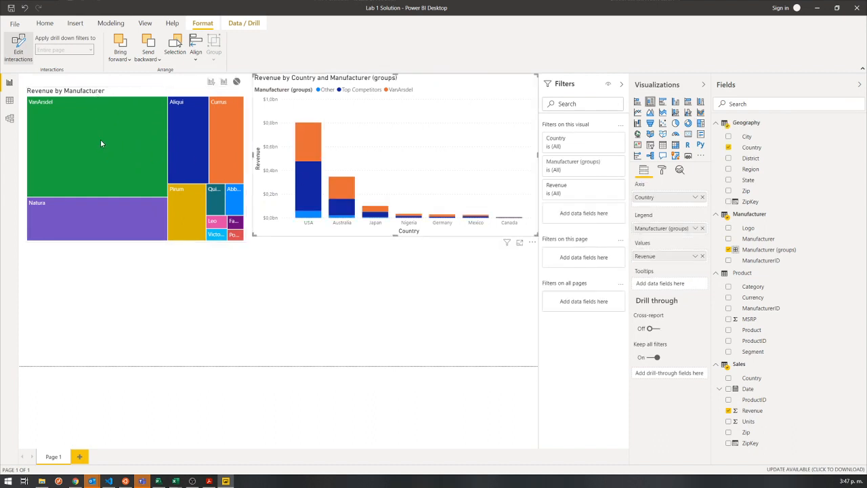
left_click(116, 151)
left_click(187, 154)
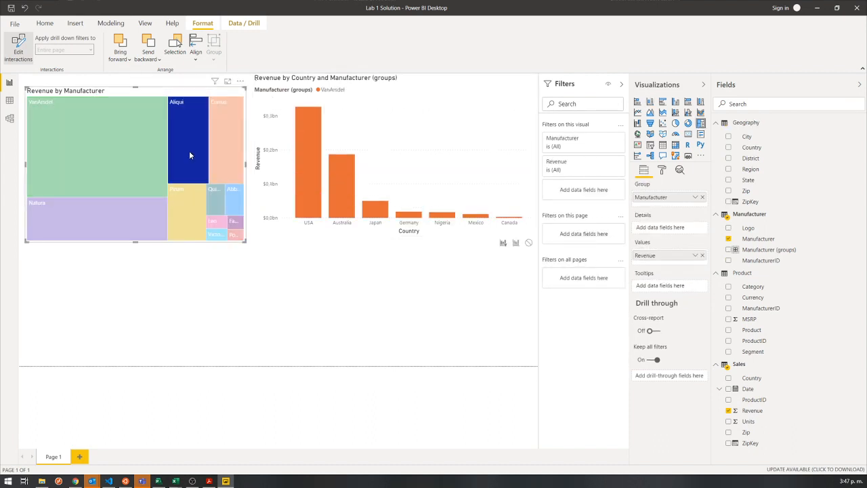
left_click(516, 243)
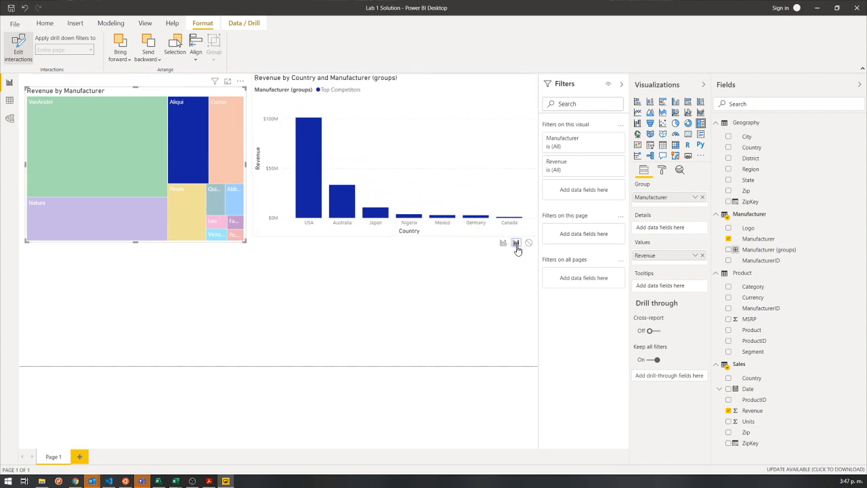
left_click(115, 142)
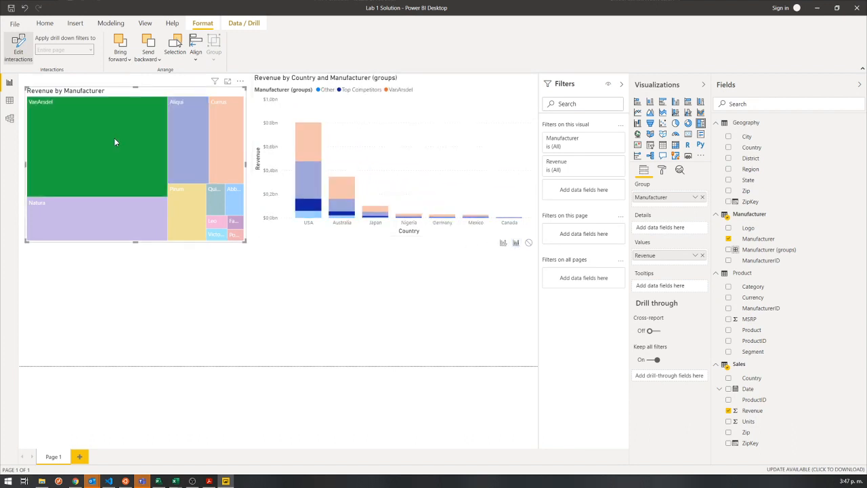
left_click(81, 111)
Move the treemap up to the page's upper edge and test the column chart's interaction by selecting USA data.
left_click_drag(73, 94, 73, 80)
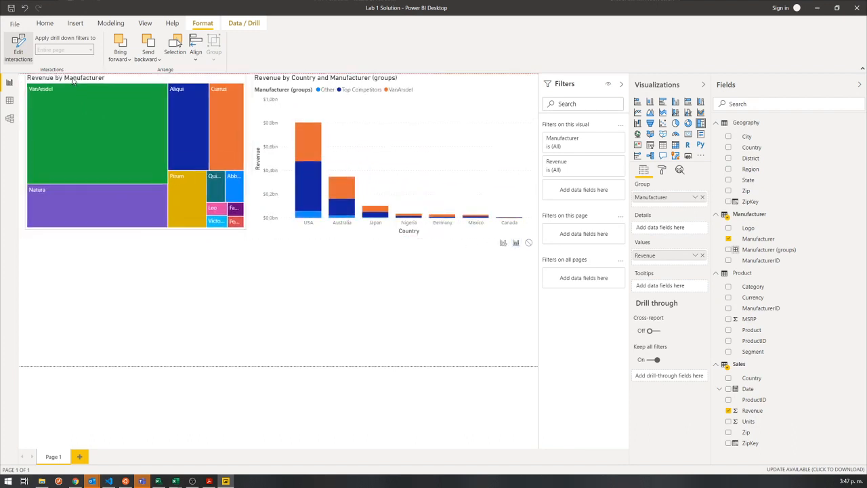
left_click(424, 135)
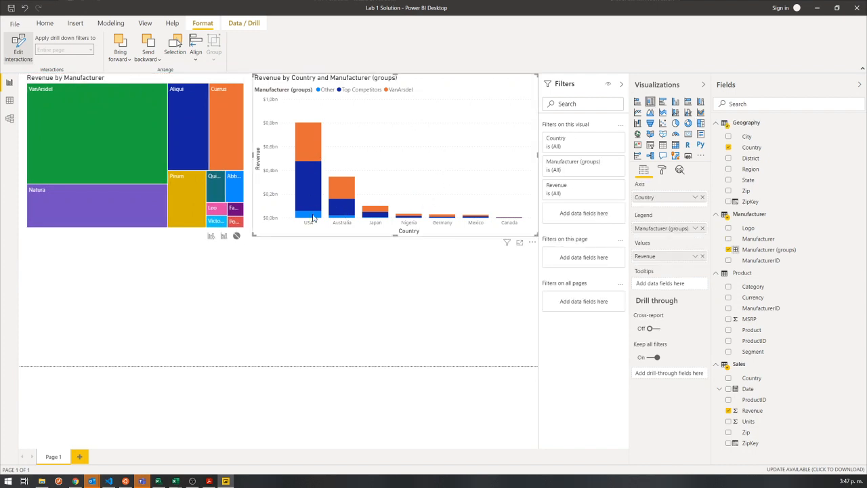
left_click(236, 237)
left_click(316, 143)
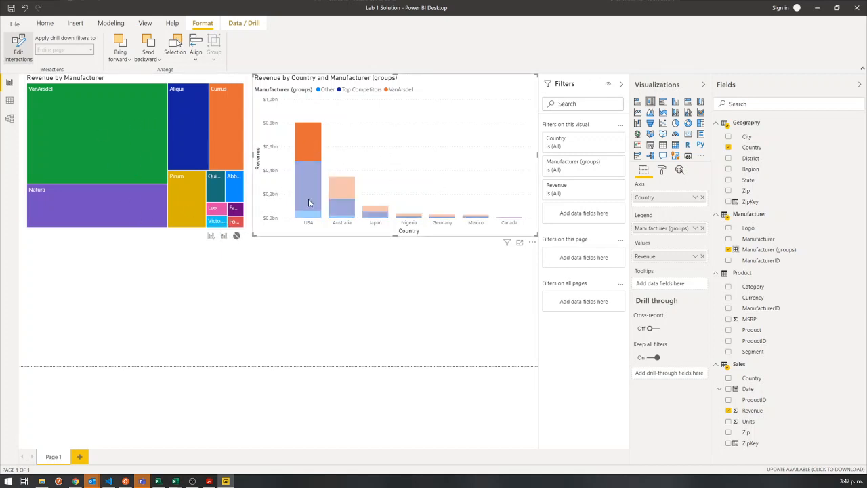
left_click(310, 223)
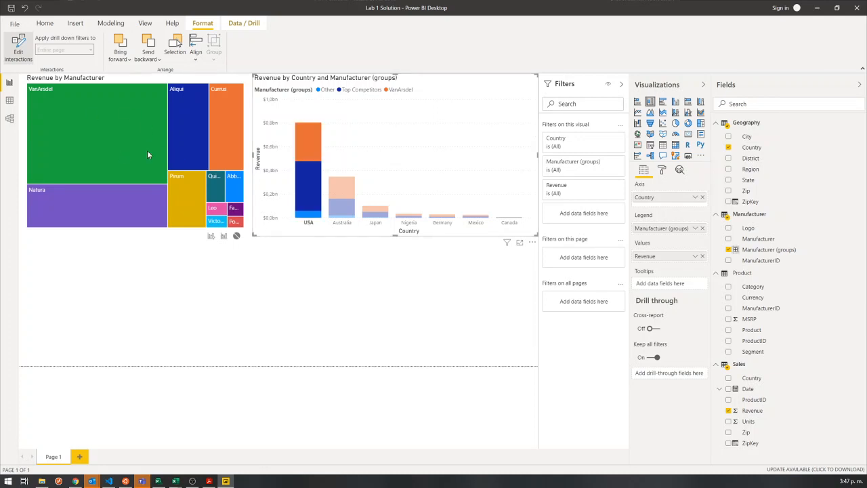
mouse_move(76, 180)
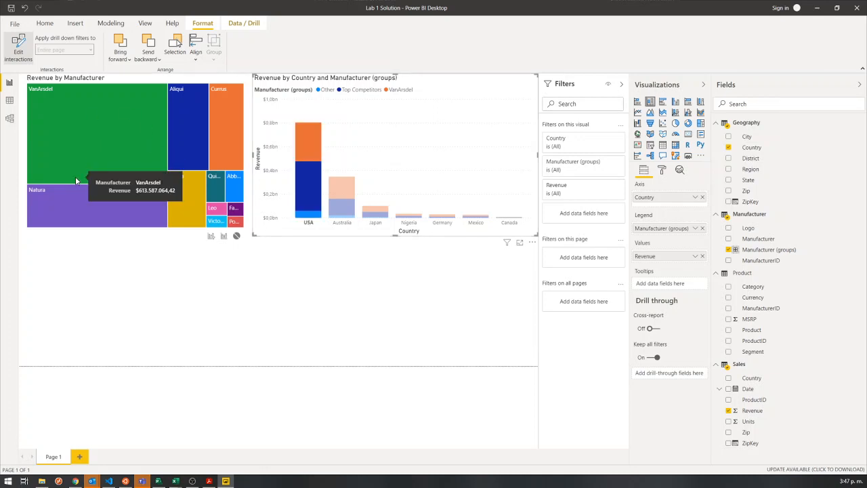
mouse_move(291, 215)
left_click(308, 186)
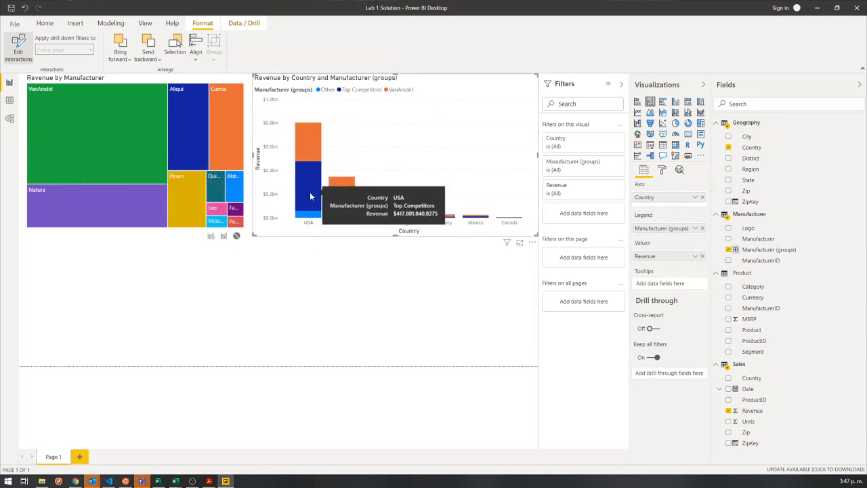
Turn off editing of visual interactions and deselect all visuals to examine the page-level and report-level filters.
left_click(34, 63)
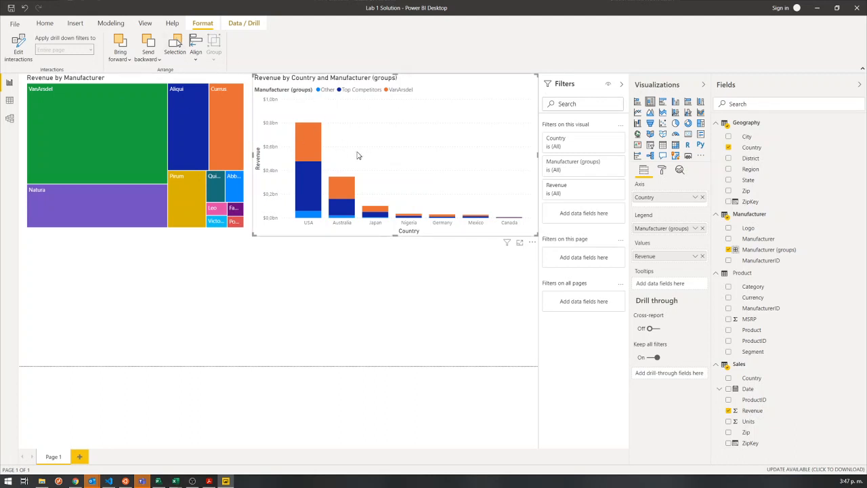
left_click(621, 84)
left_click(623, 85)
left_click(219, 235)
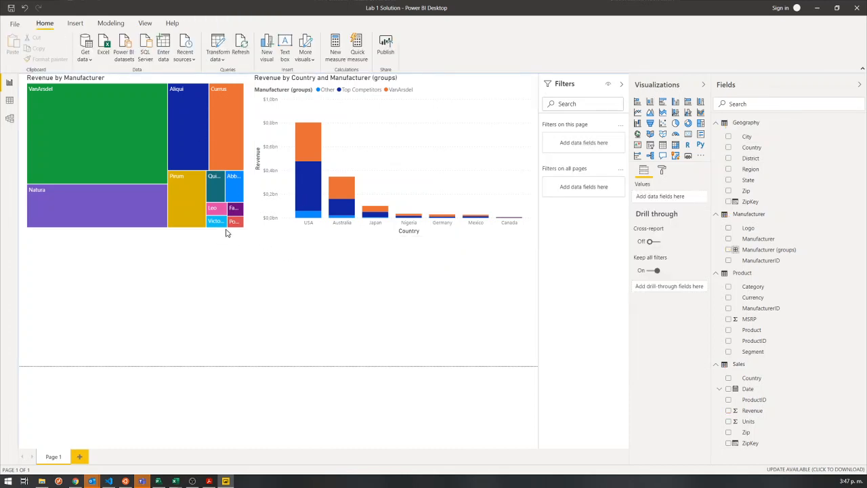
left_click(227, 233)
left_click(364, 292)
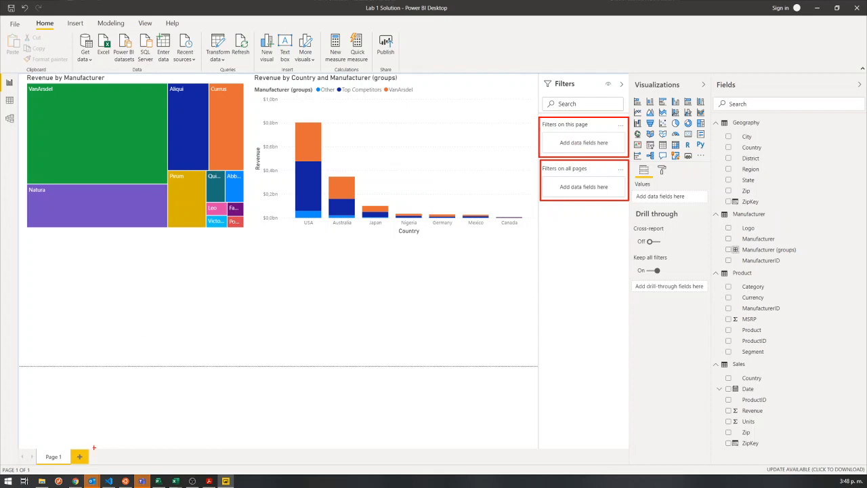
mouse_move(32, 446)
left_mouse_down()
mouse_move(57, 466)
mouse_move(76, 466)
left_mouse_up()
left_click_drag(549, 137, 617, 148)
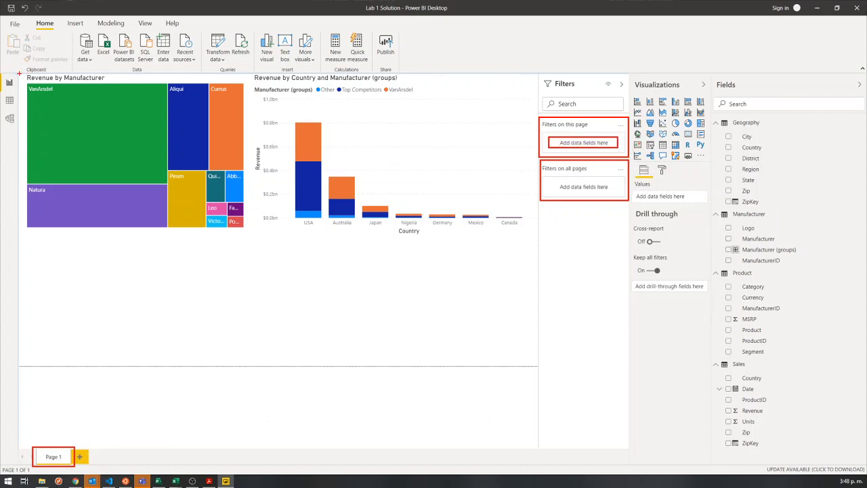
left_click_drag(19, 72, 538, 366)
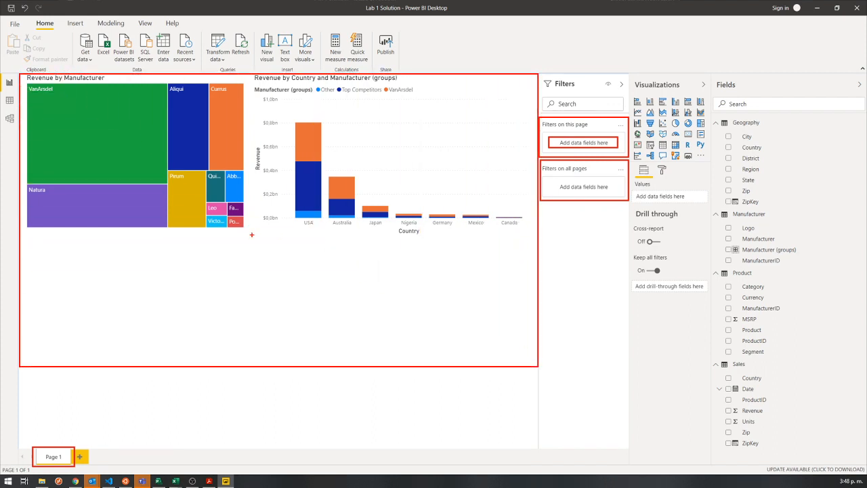
mouse_move(252, 234)
left_mouse_down()
mouse_move(80, 103)
mouse_move(22, 74)
left_mouse_up()
mouse_move(252, 234)
left_mouse_down()
mouse_move(265, 203)
mouse_move(457, 87)
mouse_move(537, 75)
left_mouse_up()
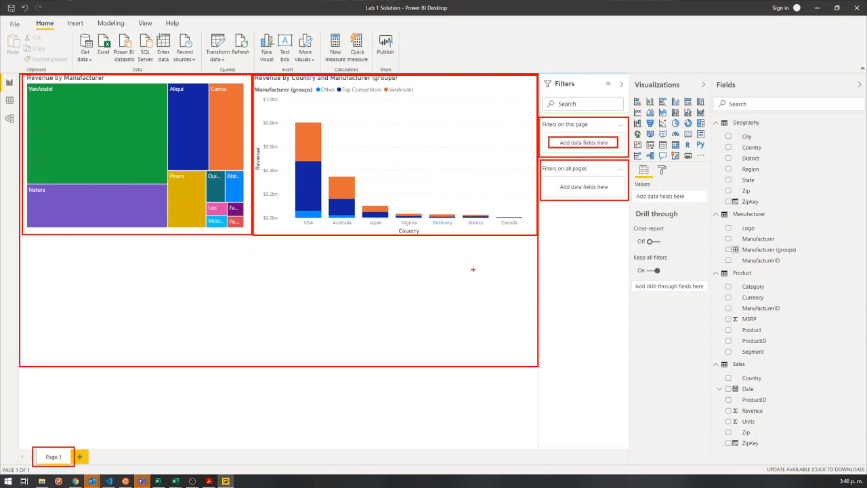
key("Escape")
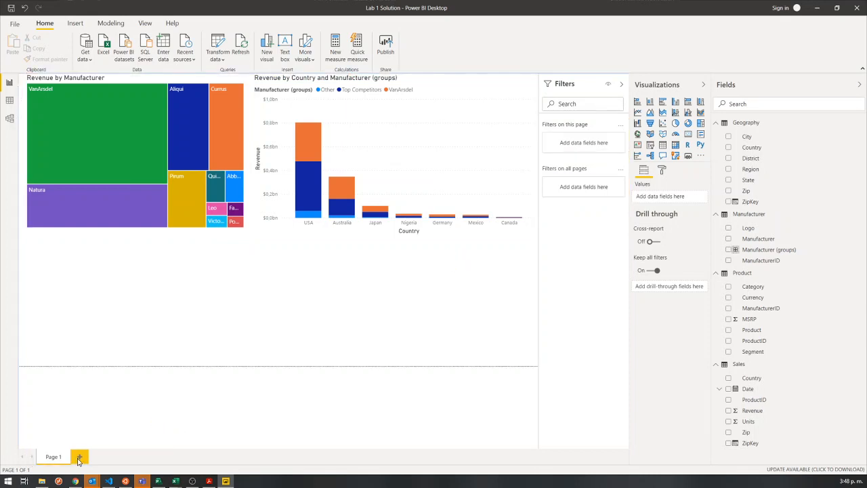
Add a second report page, and switch between it and Page 1 to compare them.
left_click(80, 457)
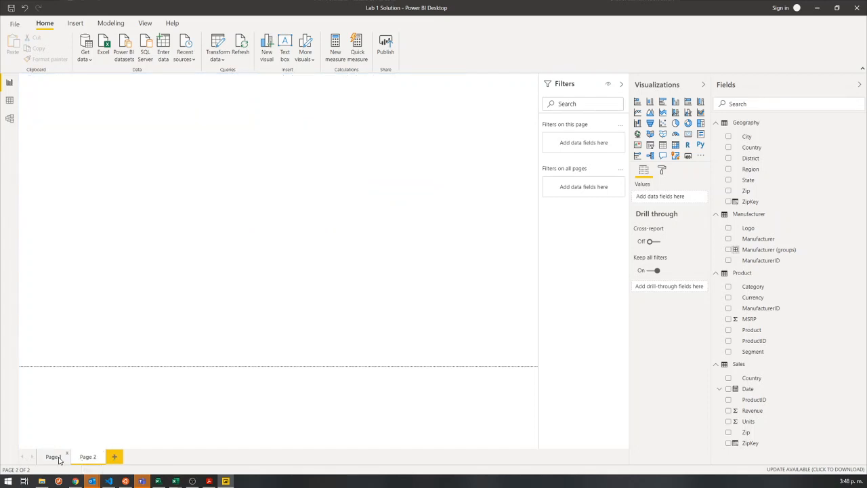
left_click(58, 458)
left_click(84, 462)
left_click(60, 463)
left_click(88, 460)
left_click(61, 459)
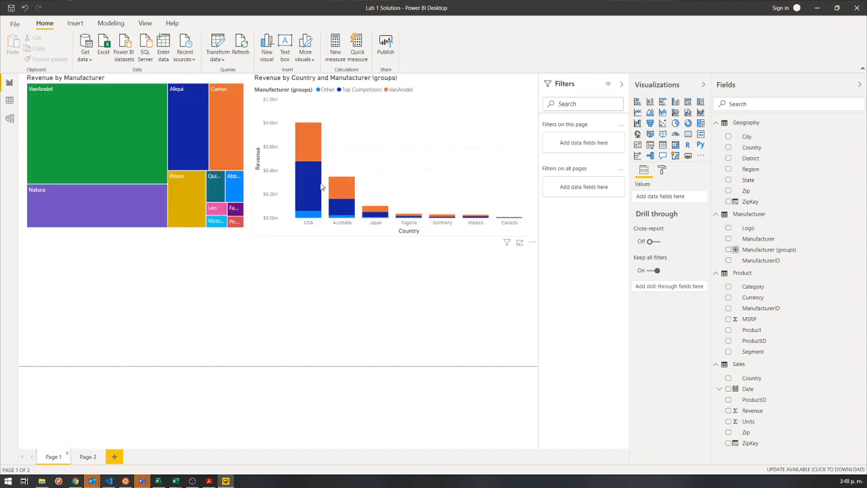
Copy the stacked column chart from Page 1 onto Page 2, deselect it, and return to Page 1.
left_click(276, 251)
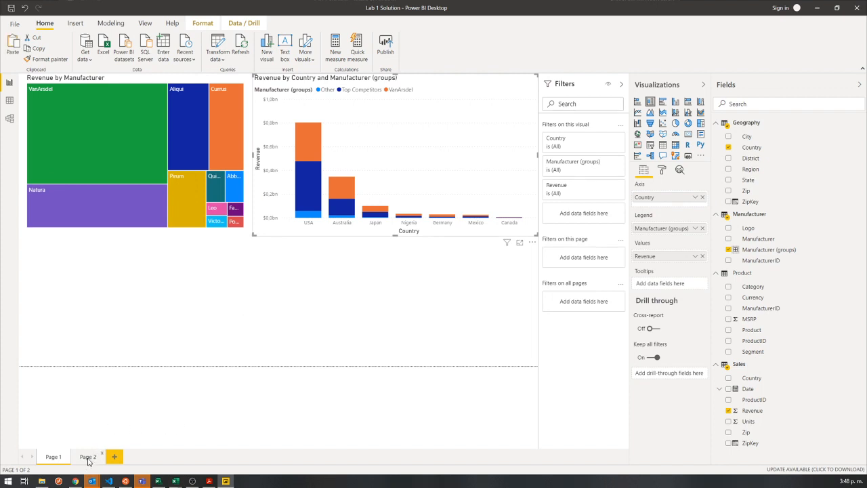
left_click(88, 458)
key("ctrl+v")
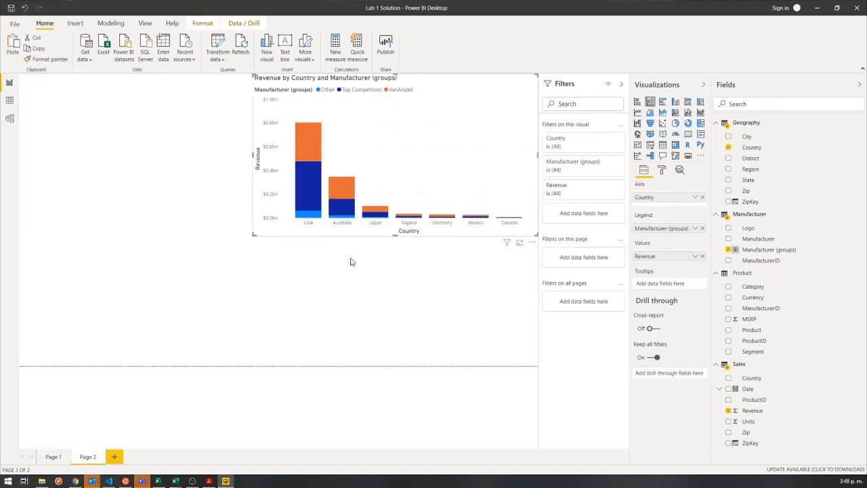
left_click(117, 379)
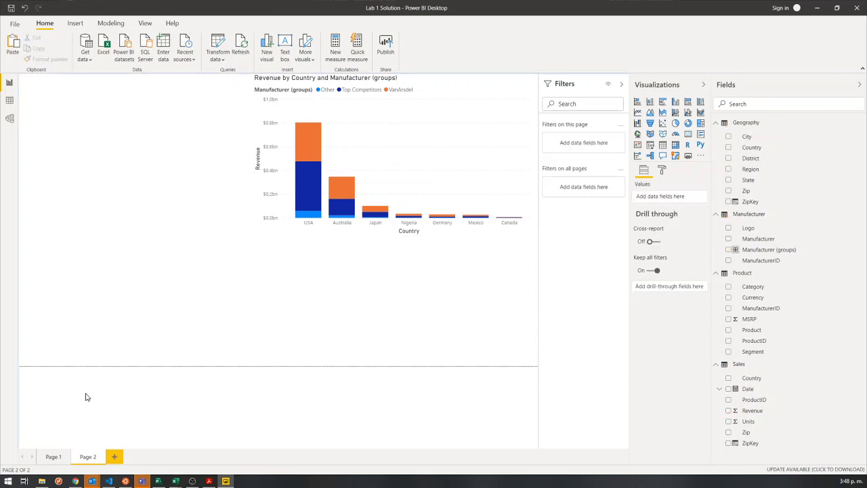
left_click(55, 457)
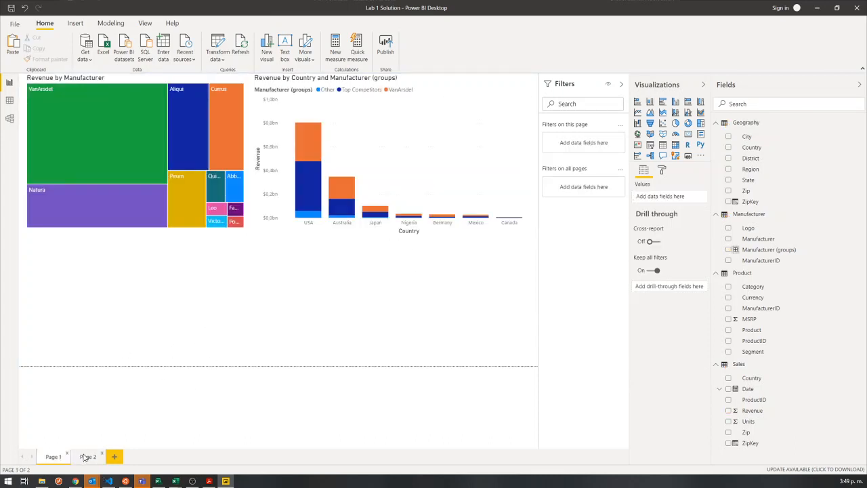
Compare Page 2 with Page 1, and add the Manufacturer field as a filter on Page 1 only.
left_click(90, 457)
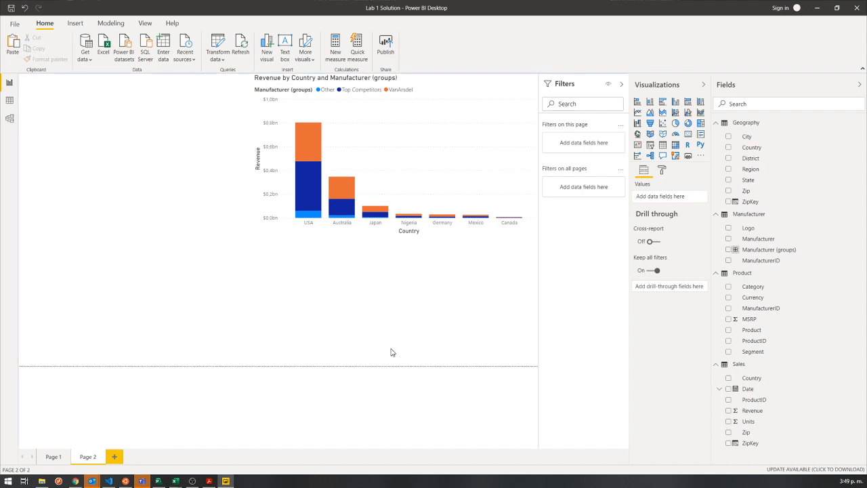
left_click(54, 457)
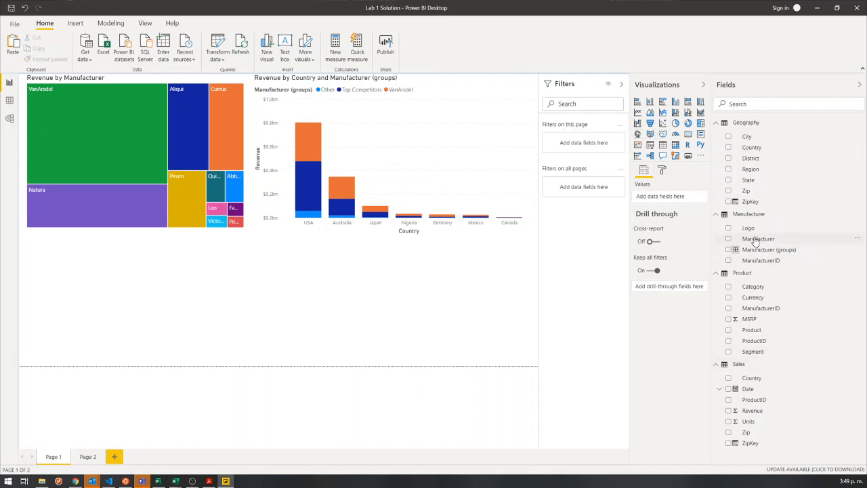
mouse_move(757, 239)
left_mouse_down()
mouse_move(697, 235)
mouse_move(760, 244)
left_mouse_up()
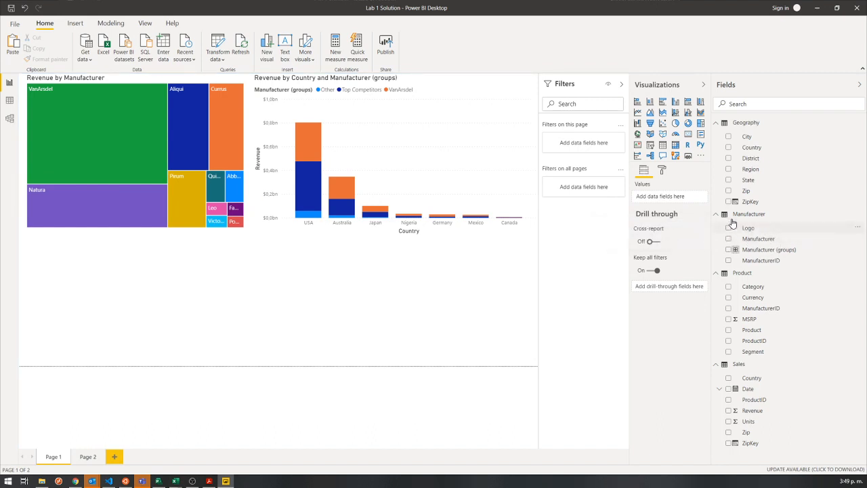
left_click_drag(764, 242, 586, 147)
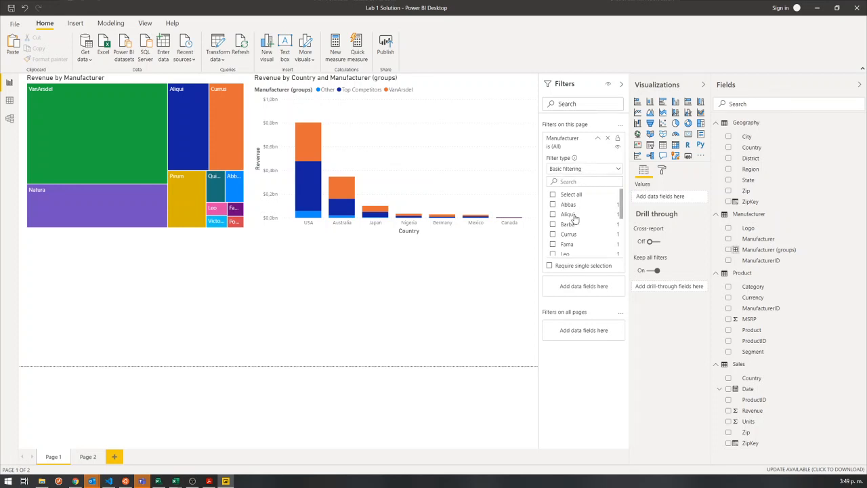
Limit Page 1's Manufacturer filter to VanArsdel, briefly including Salvus as well before excluding it.
scroll(574, 218, "down", 2)
scroll(574, 218, "up", 3)
scroll(569, 224, "down", 4)
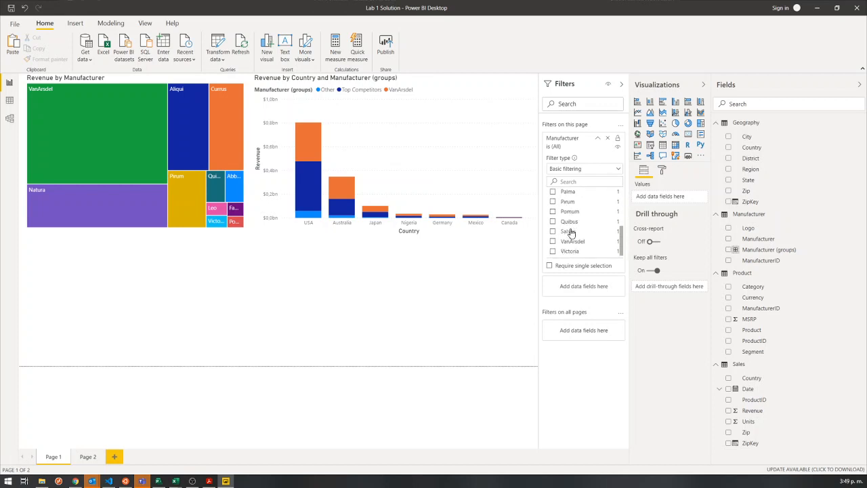
left_click(572, 243)
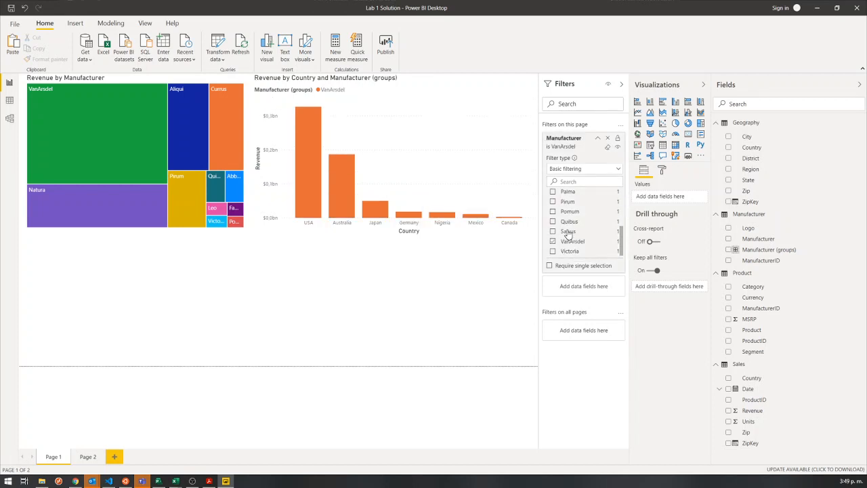
left_click(567, 232)
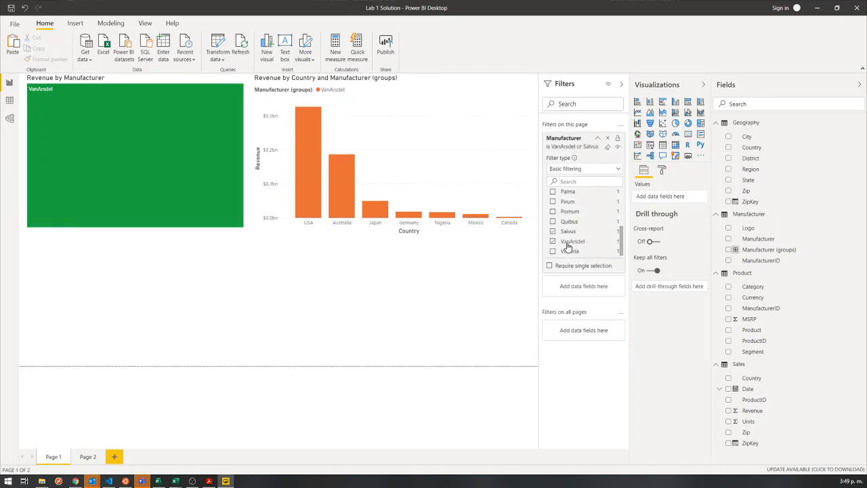
left_click(568, 232)
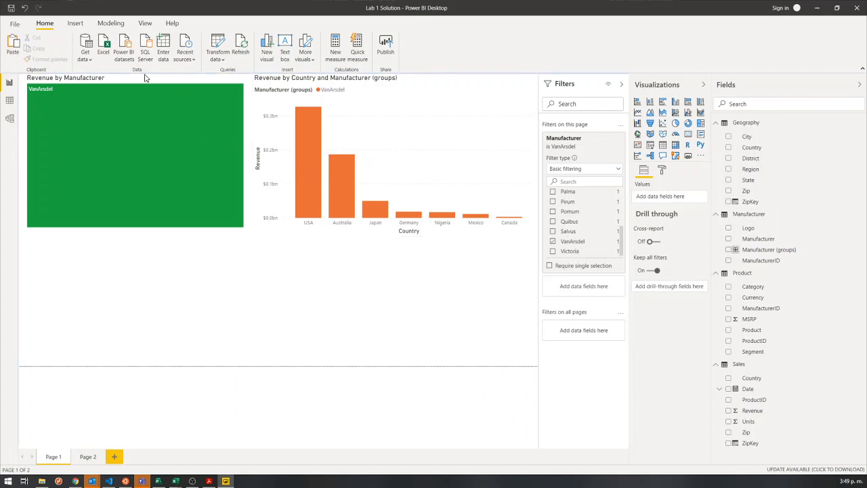
Examine the treemap's filters, collapse the page-level Manufacturer filter, and compare Page 2 with Page 1.
left_click(391, 118)
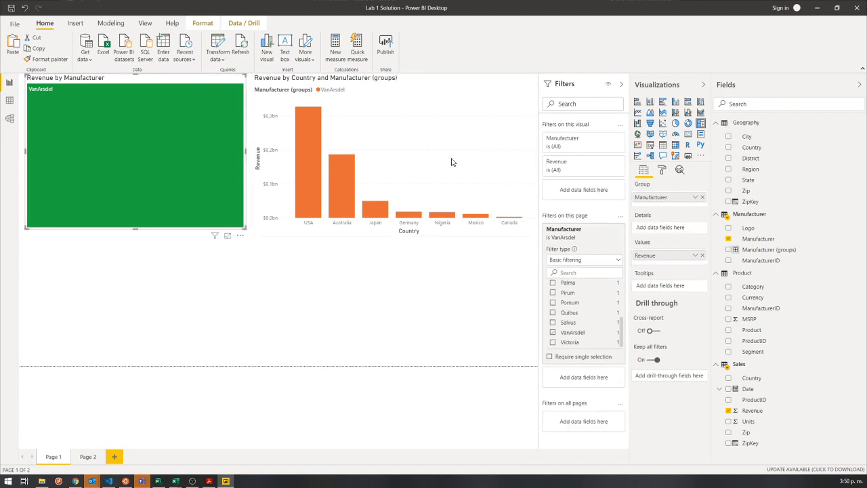
left_click(417, 318)
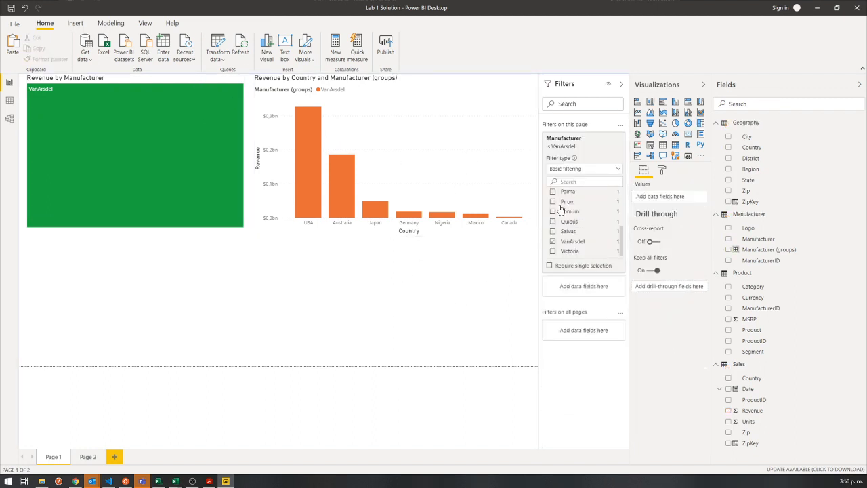
left_click(595, 139)
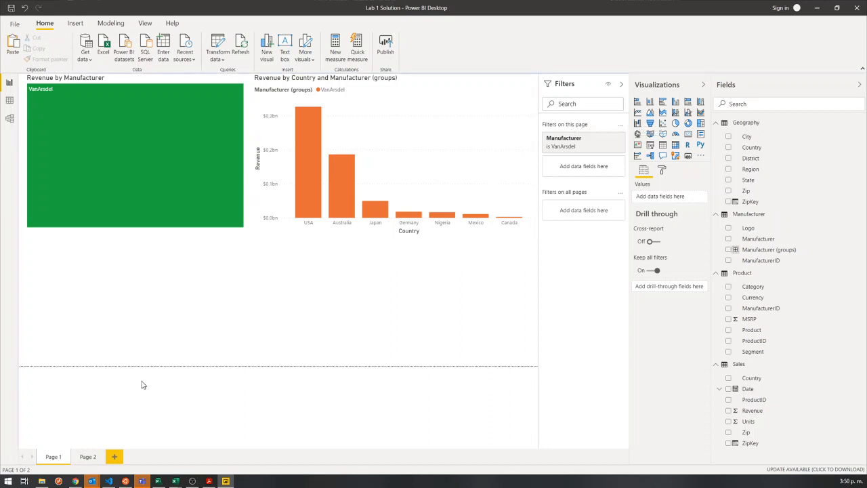
left_click(88, 458)
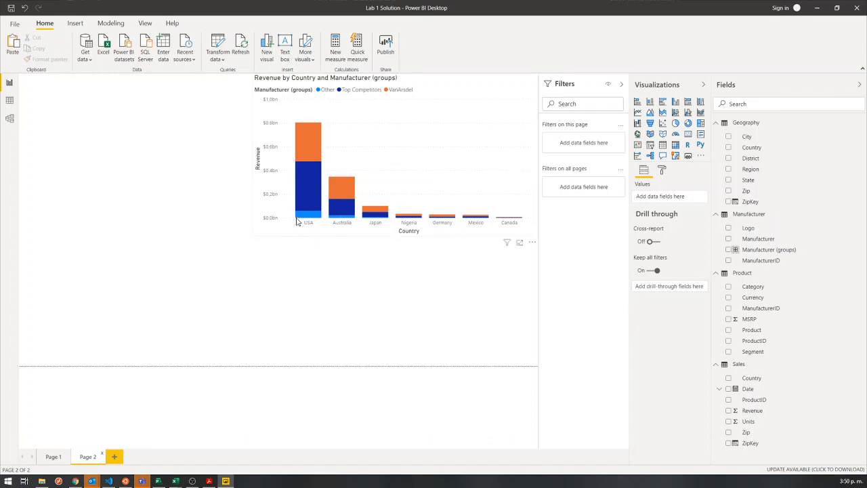
left_click(55, 457)
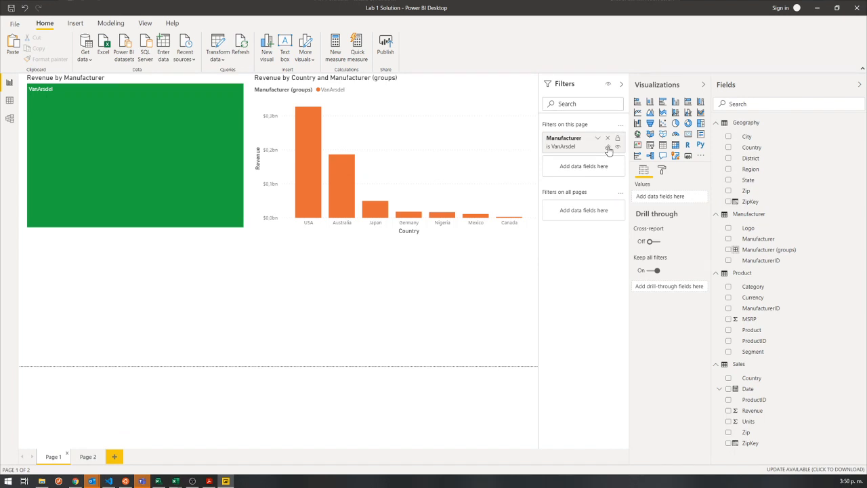
Clear and remove Page 1's Manufacturer filter, and filter all pages by Manufacturer with only VanArsdel selected.
left_click(608, 148)
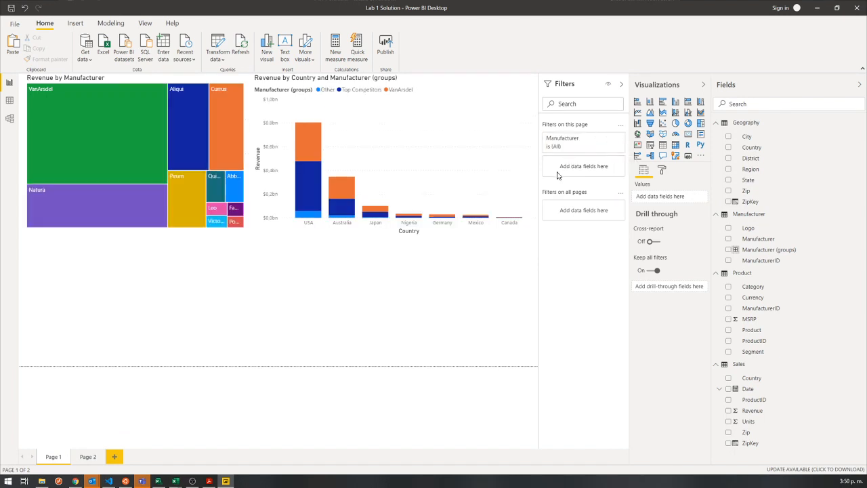
left_click(608, 138)
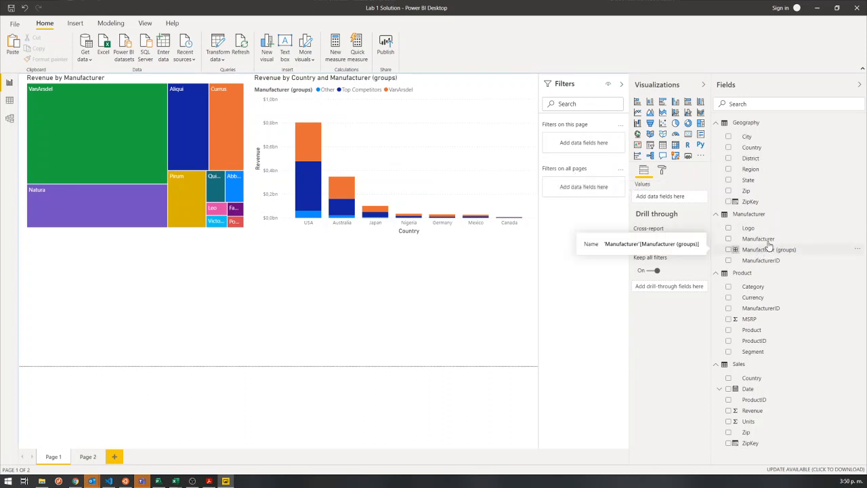
left_click_drag(766, 241, 588, 192)
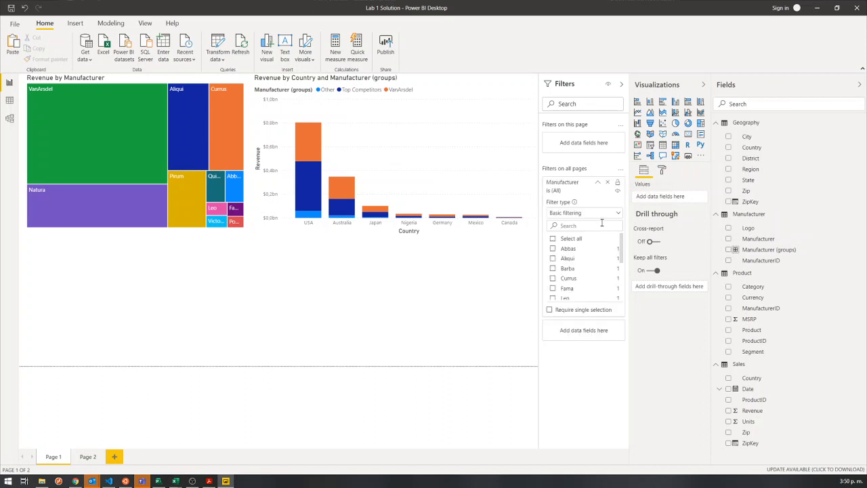
scroll(596, 243, "down", 3)
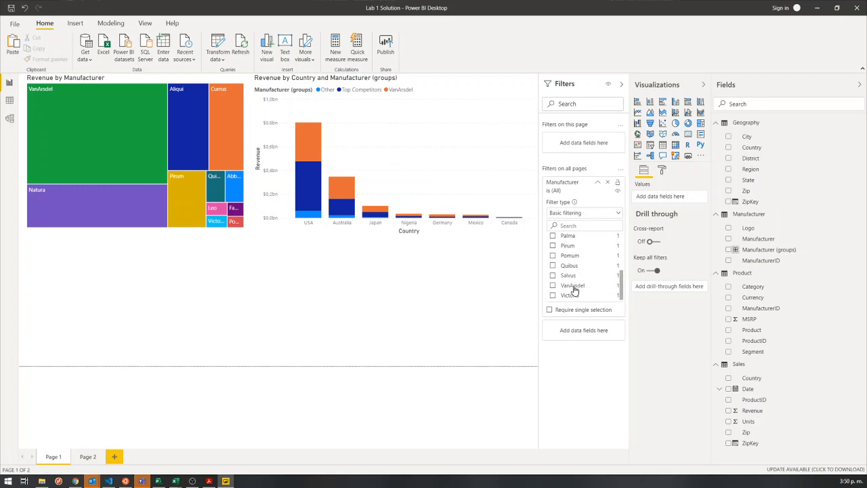
left_click(572, 286)
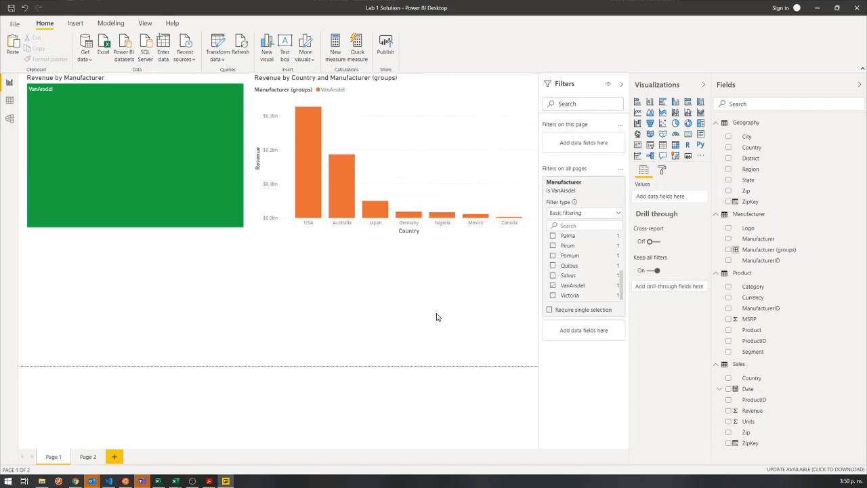
left_click(596, 182)
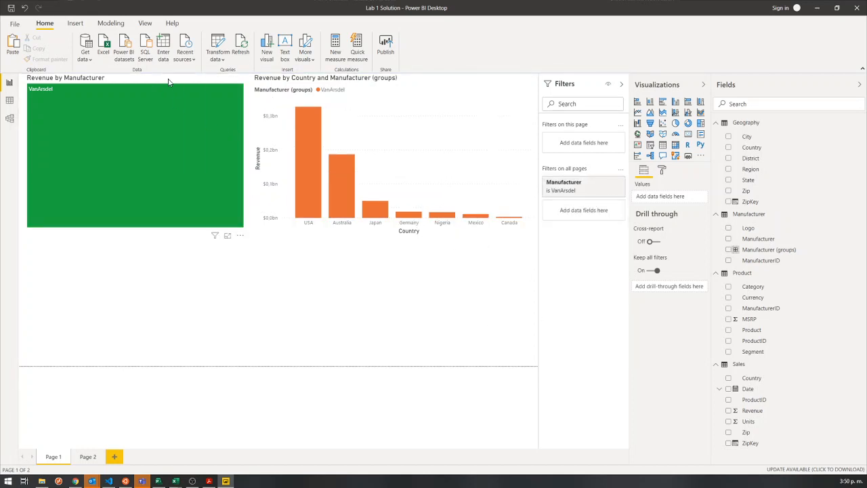
Examine how the all-pages filter affects the column chart and treemap on Page 1 and the chart on Page 2.
left_click(325, 80)
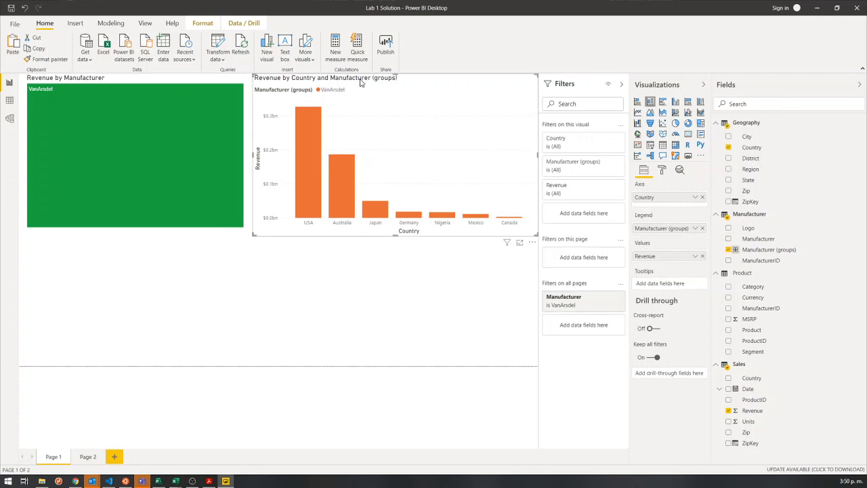
left_click(212, 81)
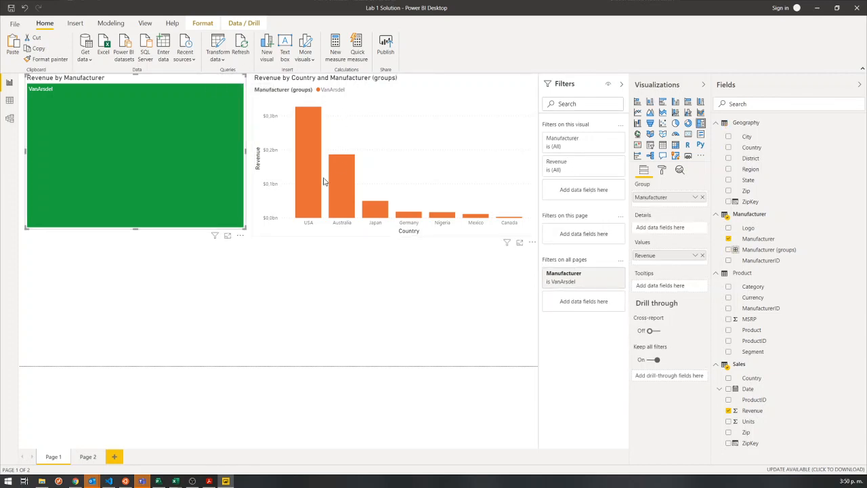
left_click(139, 381)
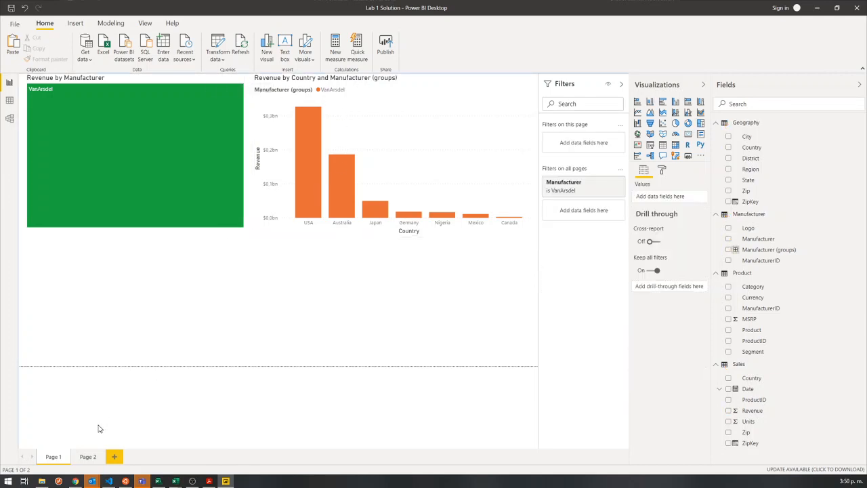
left_click(88, 458)
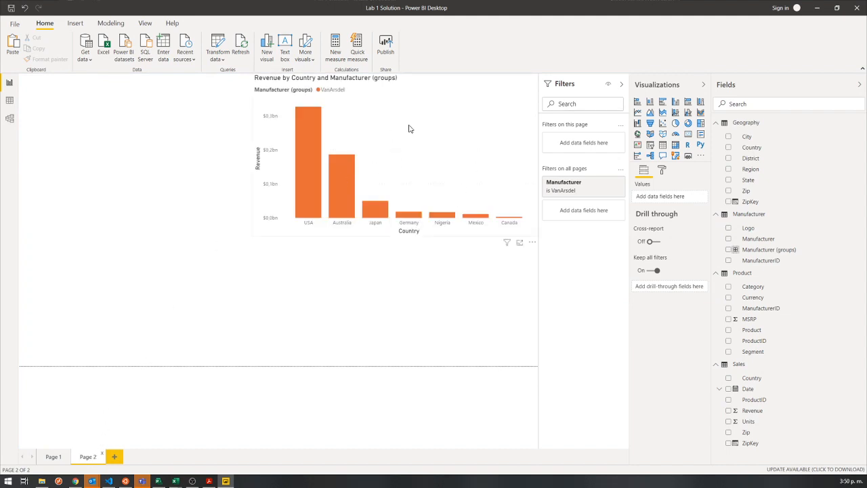
Add Page 3 and Page 4 to check that the all-pages filter carries over, and delete both pages.
left_click(115, 458)
left_click(149, 458)
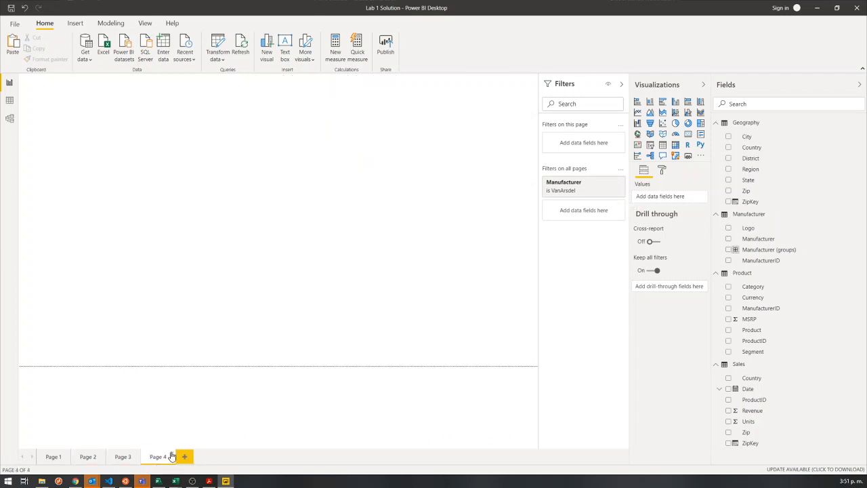
left_click(174, 456)
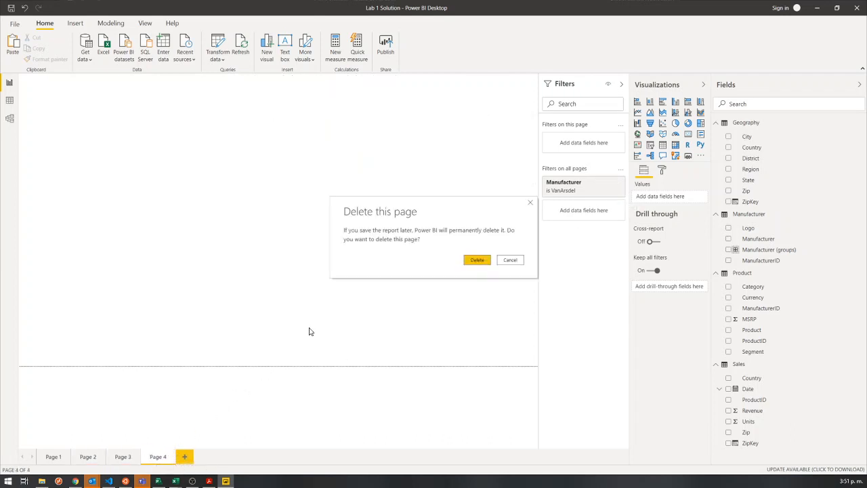
left_click(479, 261)
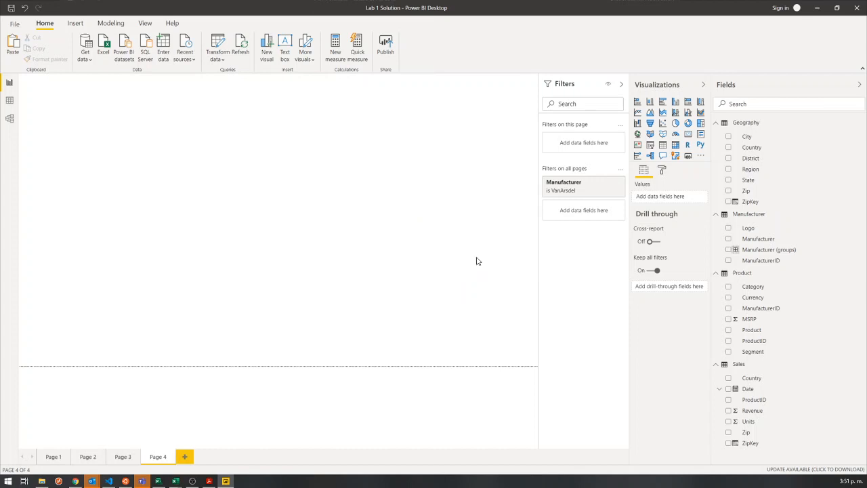
left_click(137, 457)
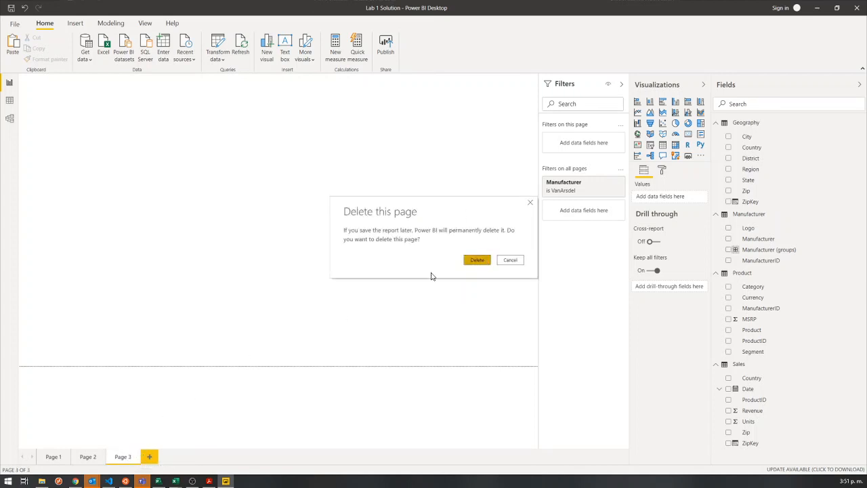
left_click(477, 260)
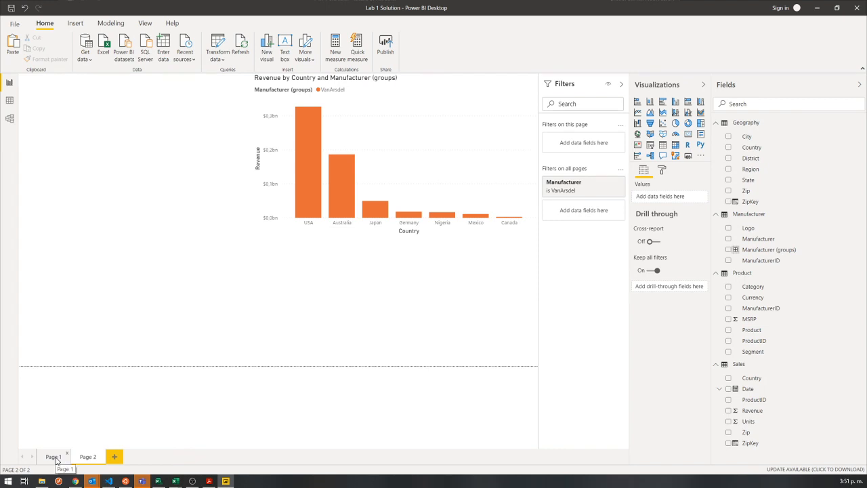
Clear the all-pages Manufacturer filter, view its available filter types, and remove the filter.
left_click(606, 186)
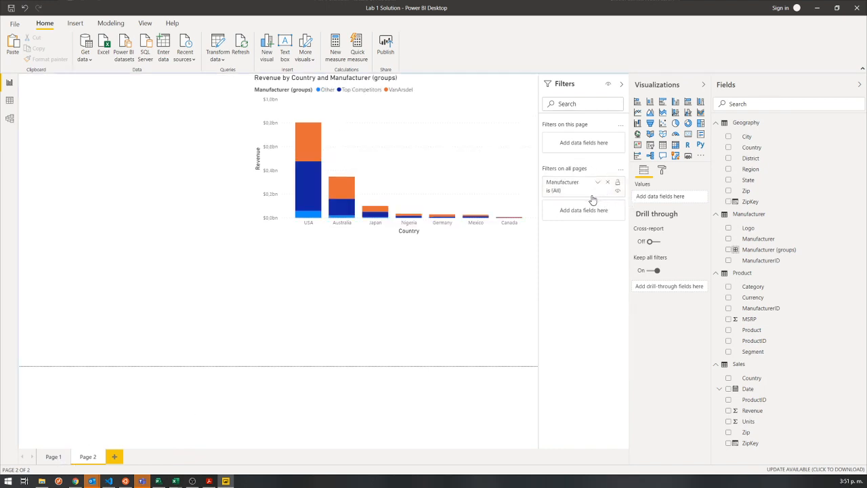
left_click(597, 183)
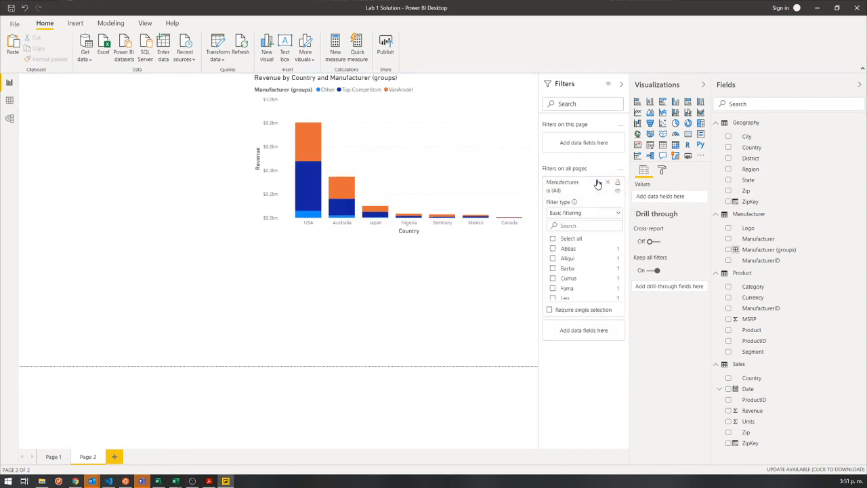
left_click(565, 216)
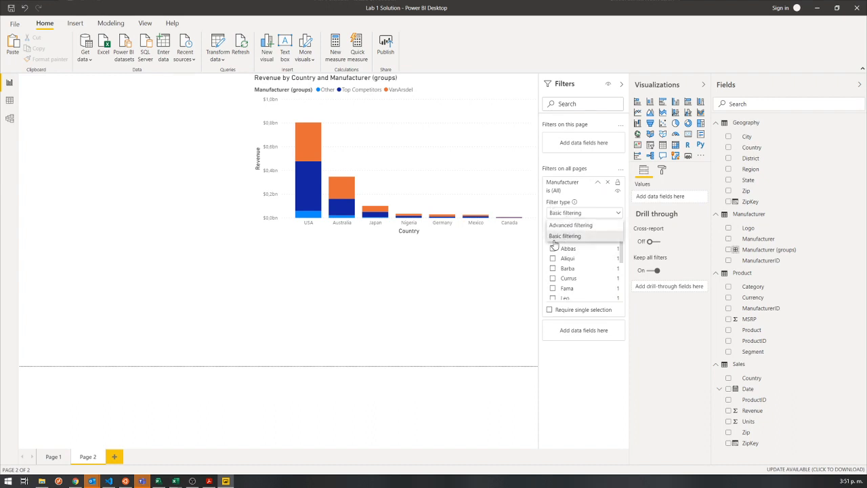
left_click(606, 184)
left_click(607, 183)
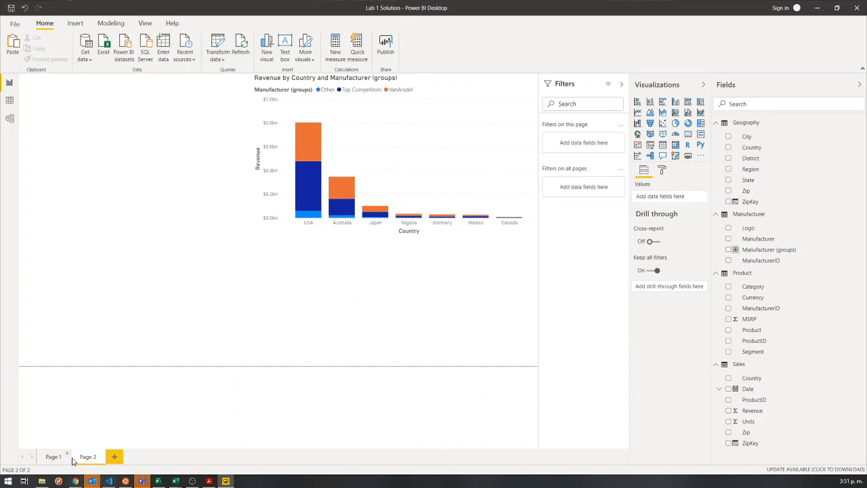
Delete Page 2 from the report and select the Revenue by Manufacturer treemap on Page 1.
left_click(101, 456)
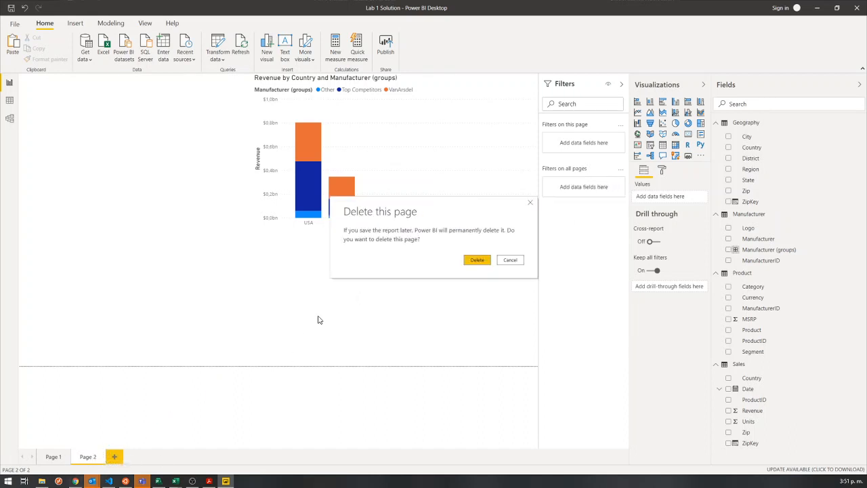
left_click(472, 260)
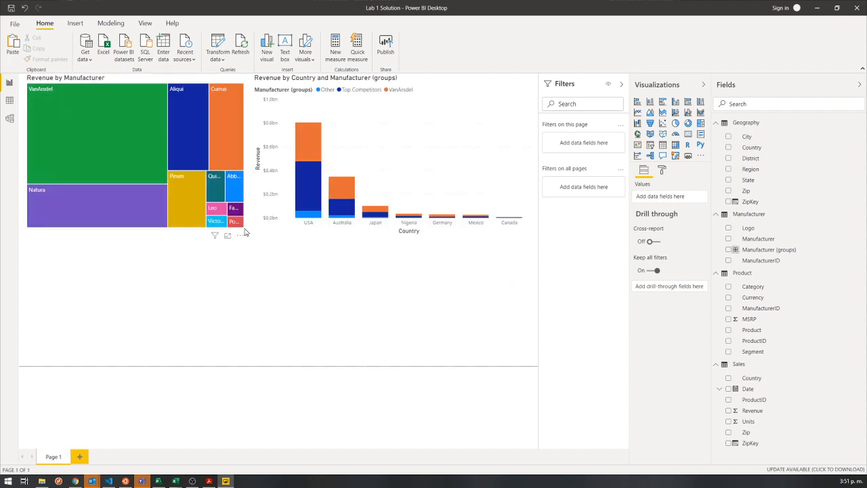
left_click(246, 229)
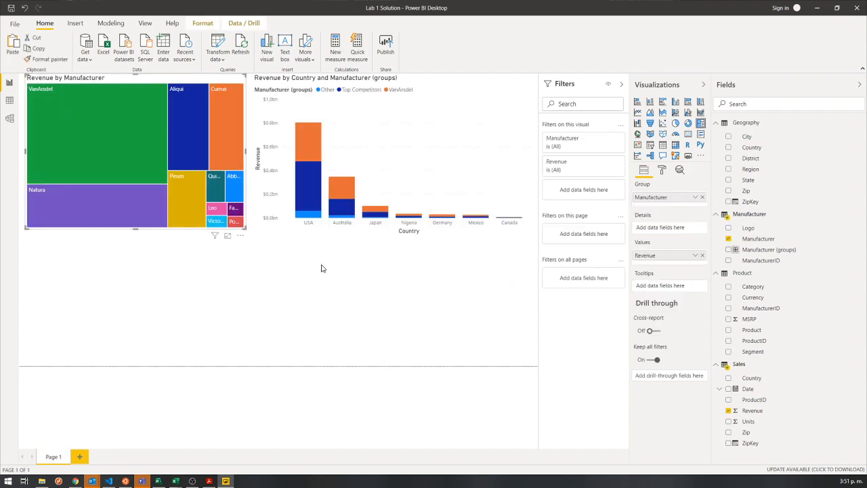
Select the Revenue by Manufacturer treemap and examine its visual-level, page-level and all-pages filter sections.
left_click(187, 280)
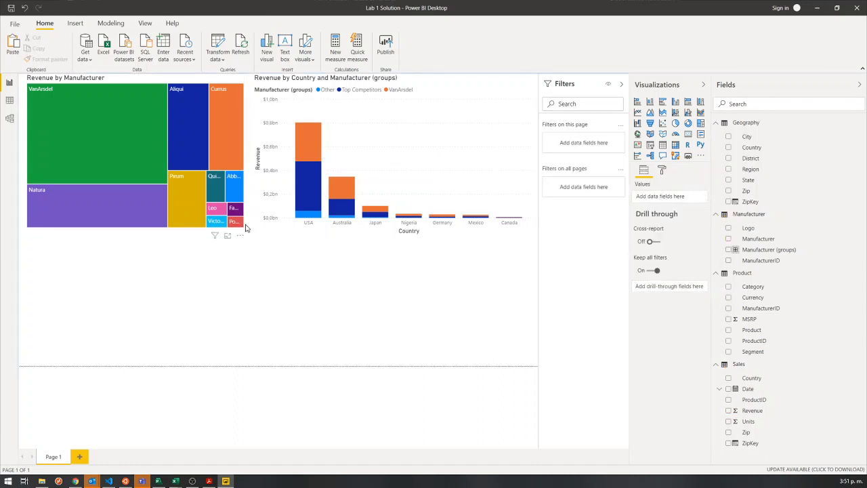
left_click(245, 229)
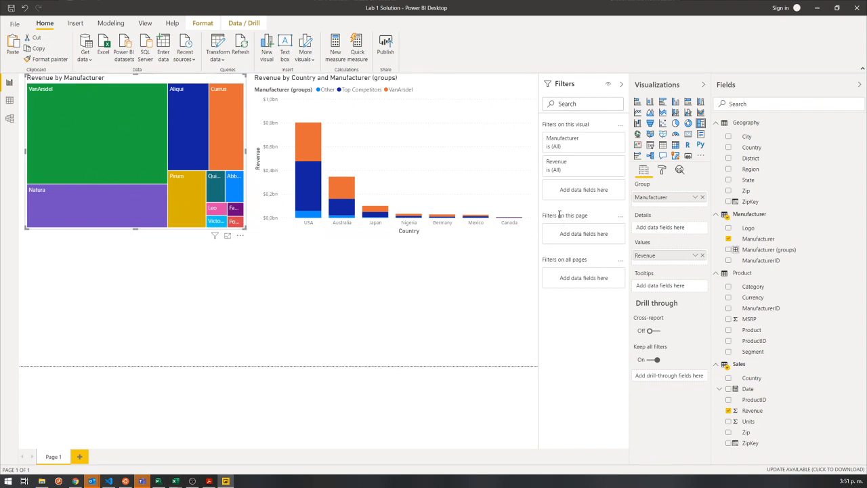
left_click_drag(539, 114, 630, 298)
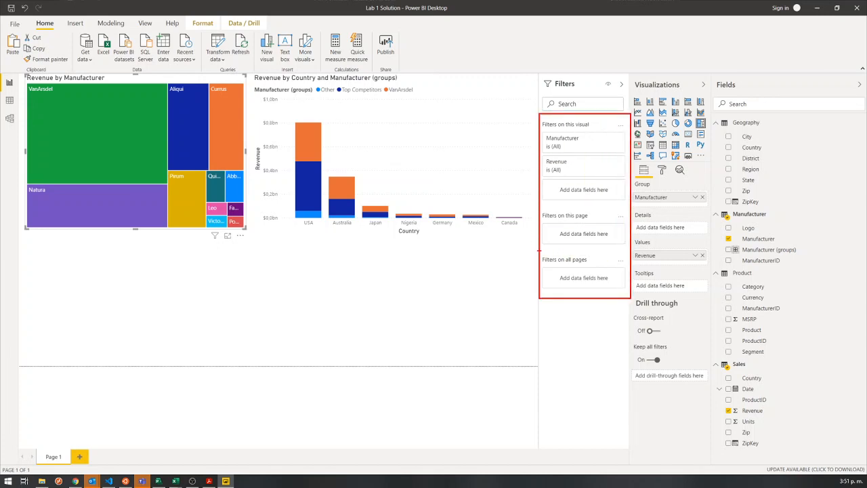
mouse_move(539, 251)
left_mouse_down()
mouse_move(560, 273)
mouse_move(631, 296)
left_mouse_up()
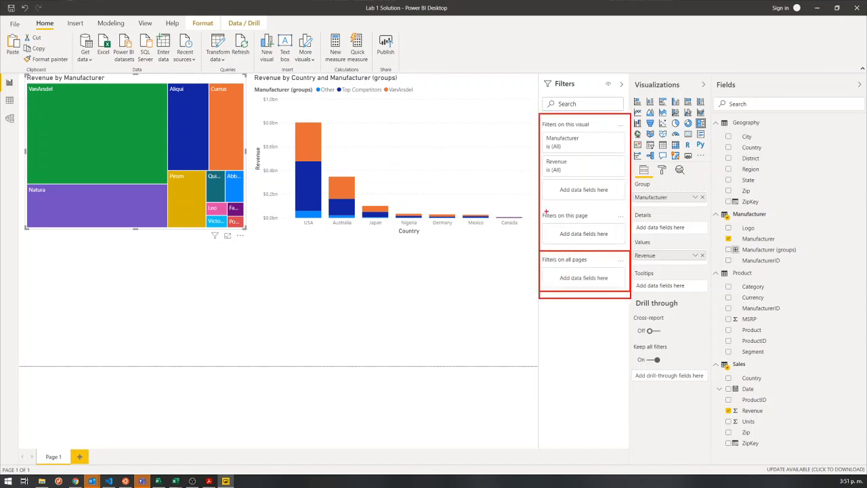
left_click_drag(537, 208, 630, 250)
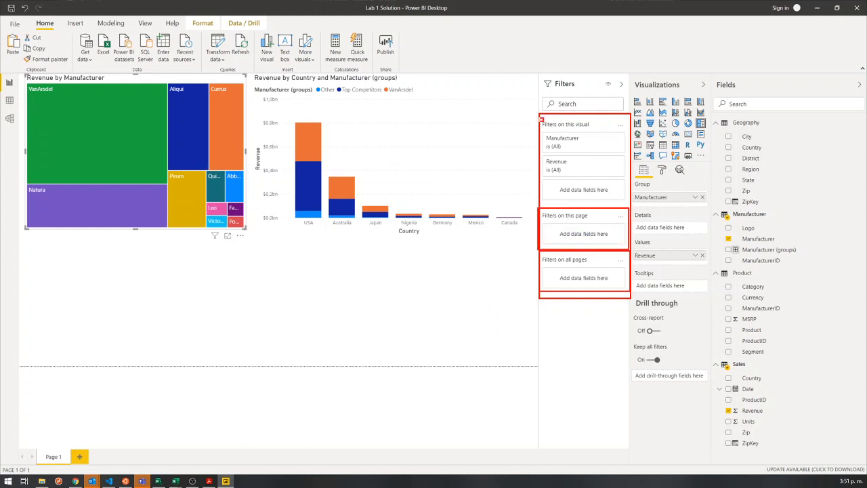
left_click_drag(541, 119, 631, 206)
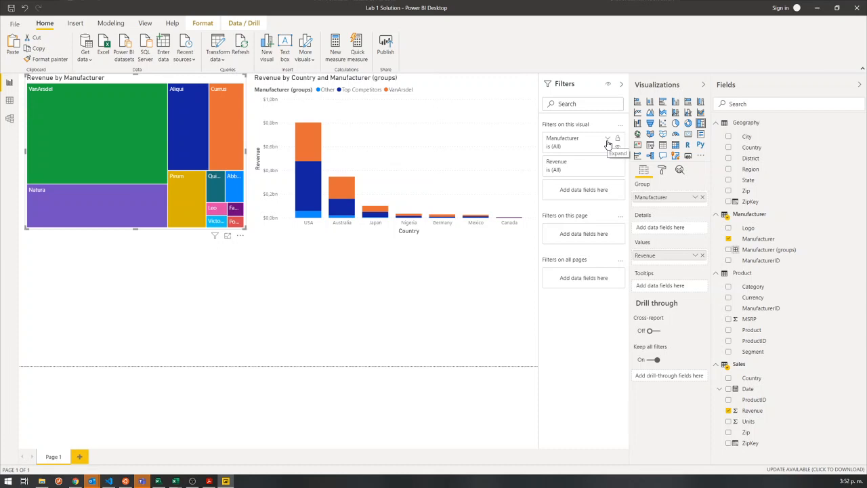
Expand the treemap's visual-level Manufacturer filter and review the manufacturers offered under basic filtering.
left_click(607, 141)
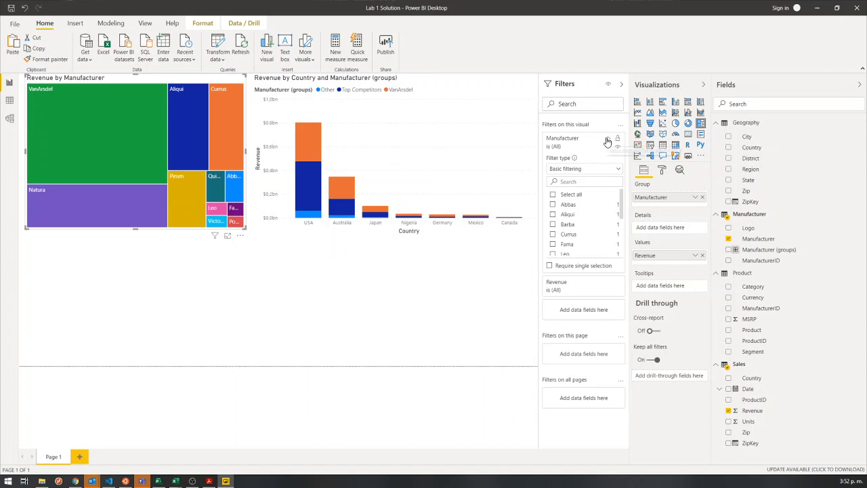
left_click(608, 139)
left_click(607, 140)
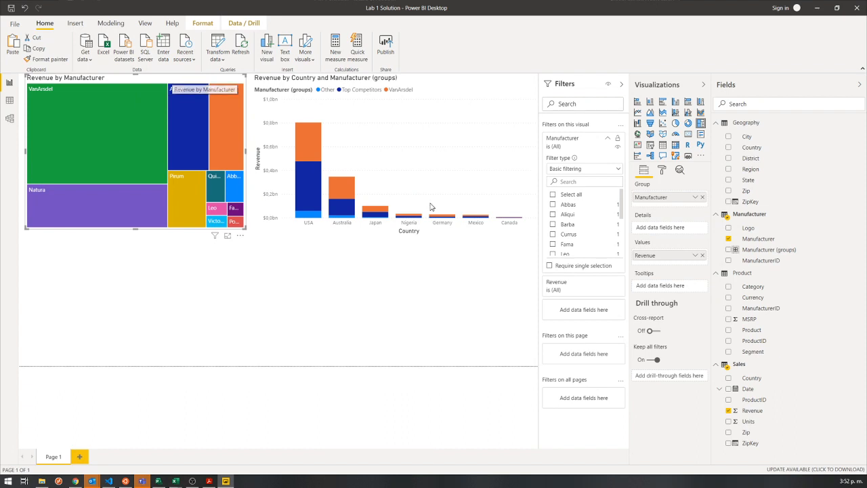
left_click(607, 139)
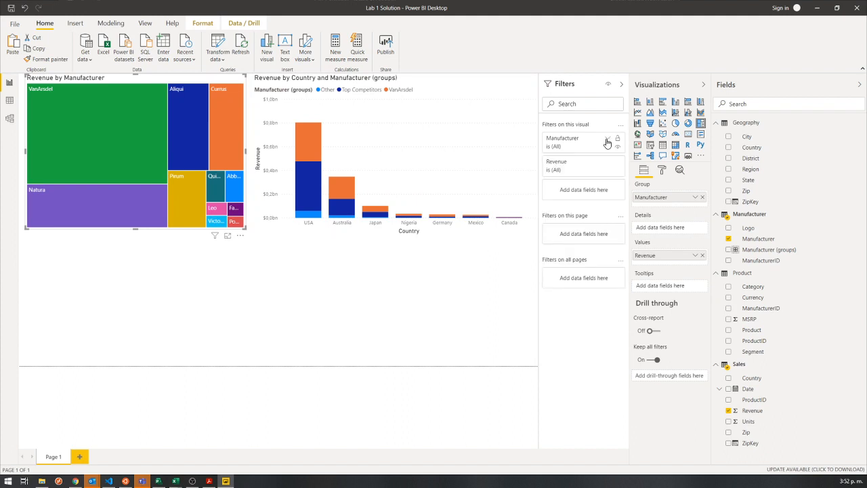
left_click(606, 140)
scroll(581, 223, "down", 3)
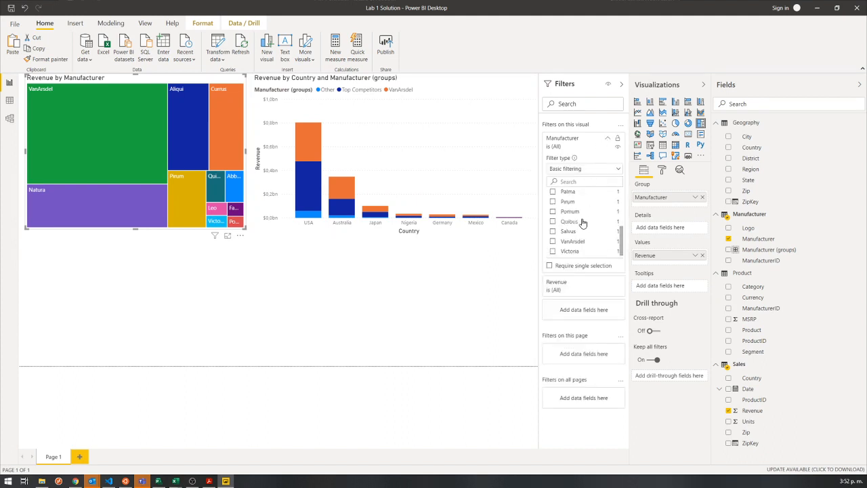
scroll(586, 220, "up", 3)
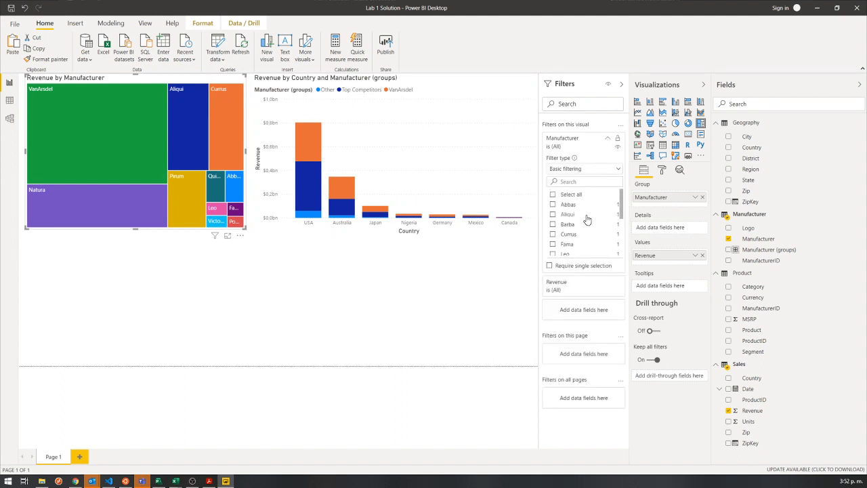
Switch the treemap's Manufacturer filter type to Top N, check the Bottom option, and keep it showing the top 5 items.
left_click(583, 168)
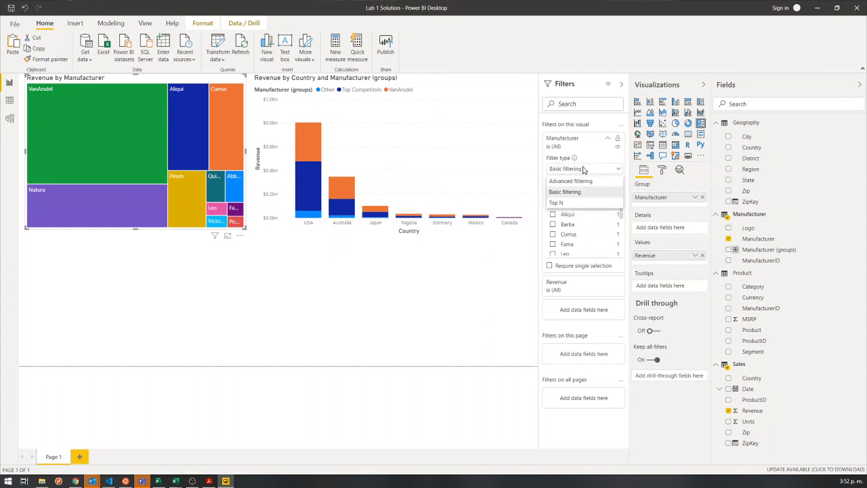
left_click(557, 204)
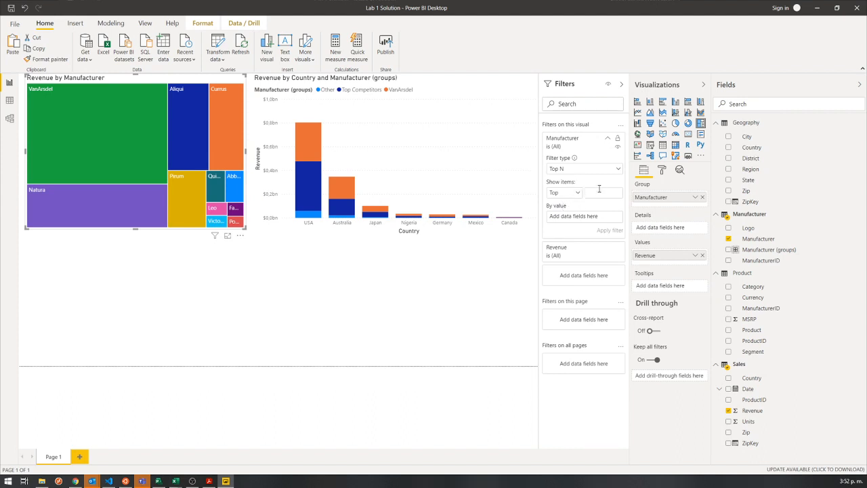
left_click(562, 196)
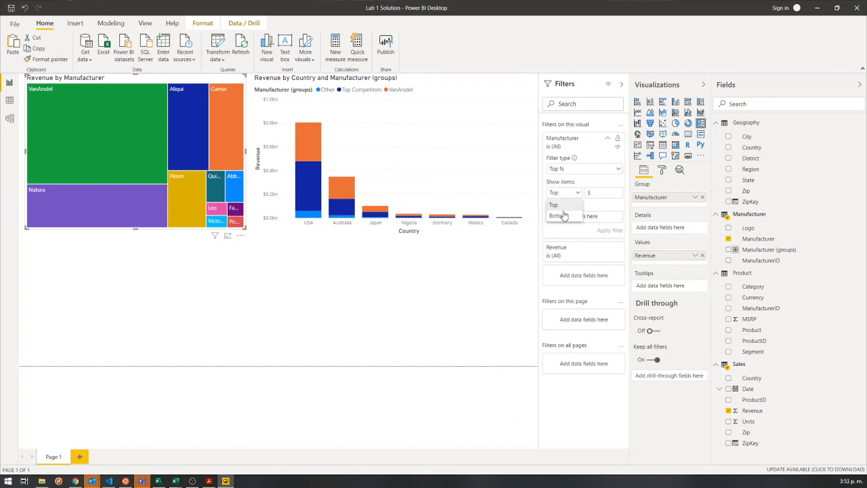
left_click(563, 216)
left_click(576, 194)
left_click(555, 205)
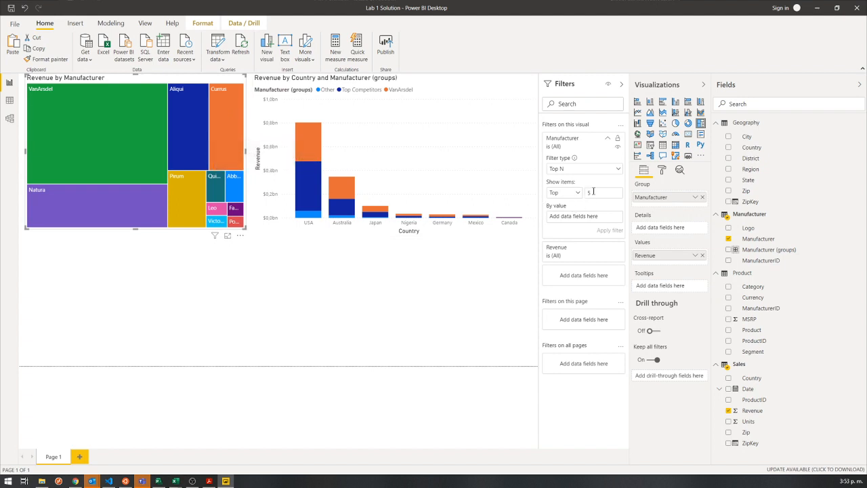
Use Revenue from the Sales table as the Top N filter's ranking value and apply the filter to the treemap.
left_click_drag(597, 192, 571, 201)
left_click_drag(543, 201, 627, 228)
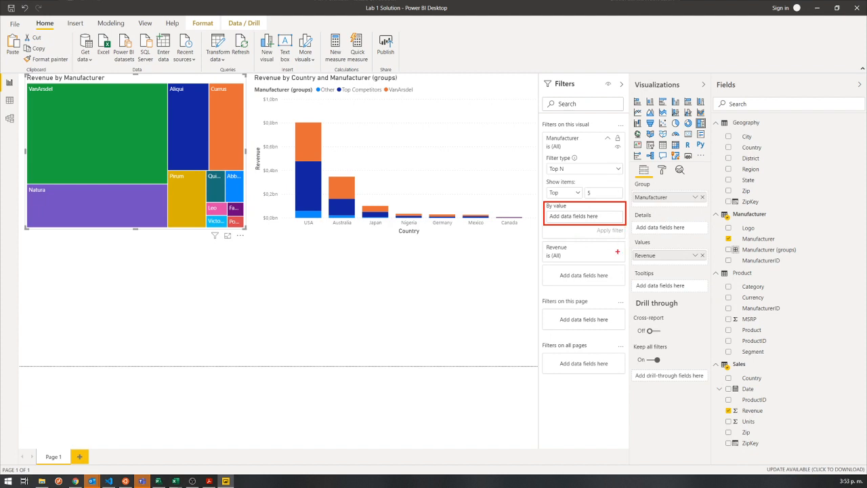
key("Escape")
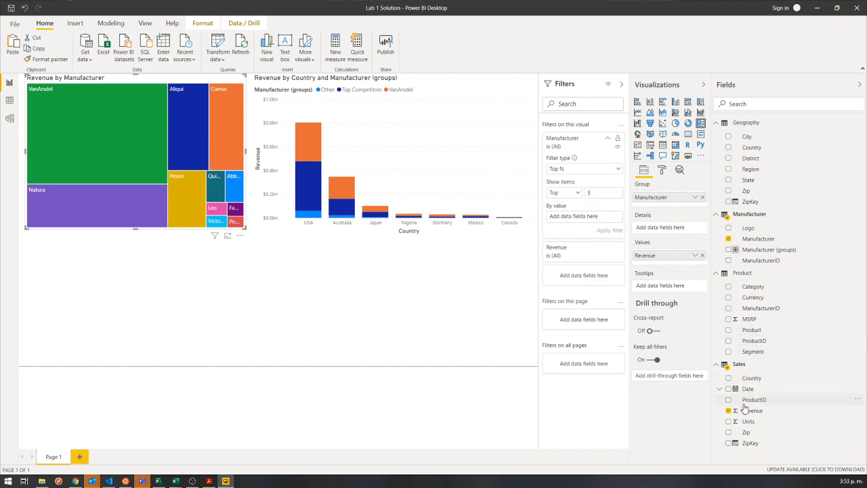
left_click_drag(755, 414, 580, 219)
left_click_drag(750, 410, 579, 221)
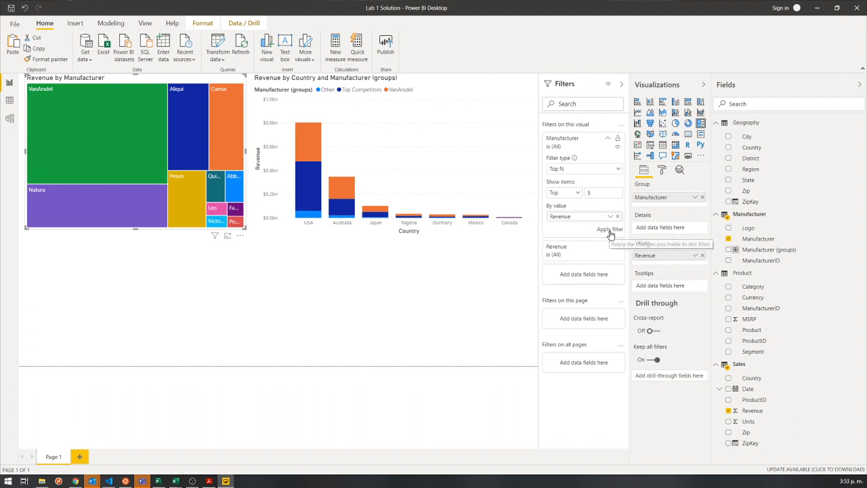
left_click(609, 231)
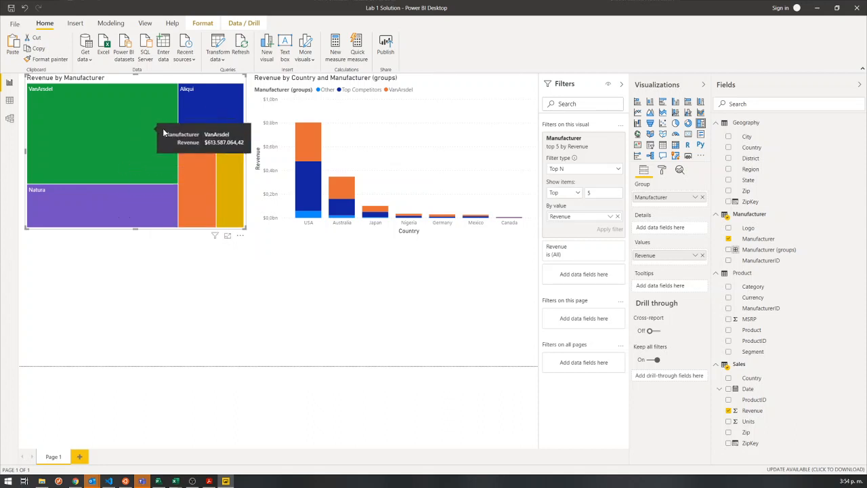
Cross-highlight individual manufacturers in the filtered treemap, and clear its Manufacturer Top N filter.
left_click(213, 105)
left_click(202, 167)
left_click(223, 172)
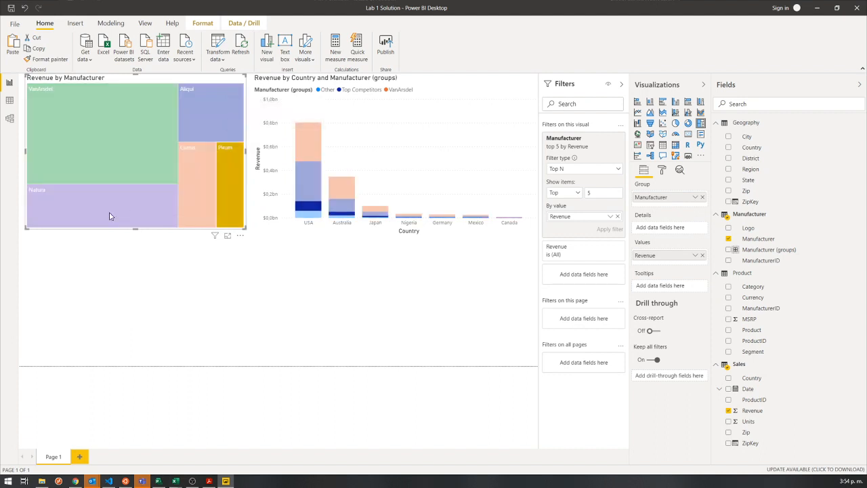
left_click(109, 216)
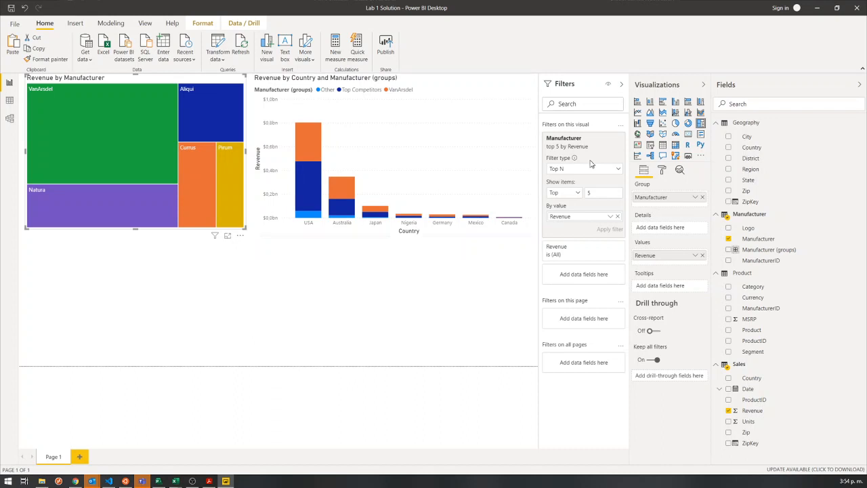
left_click(608, 139)
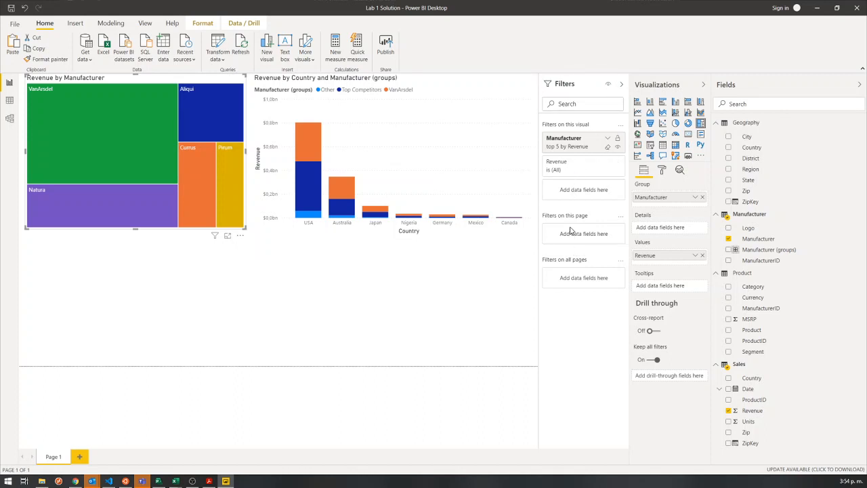
left_click(607, 148)
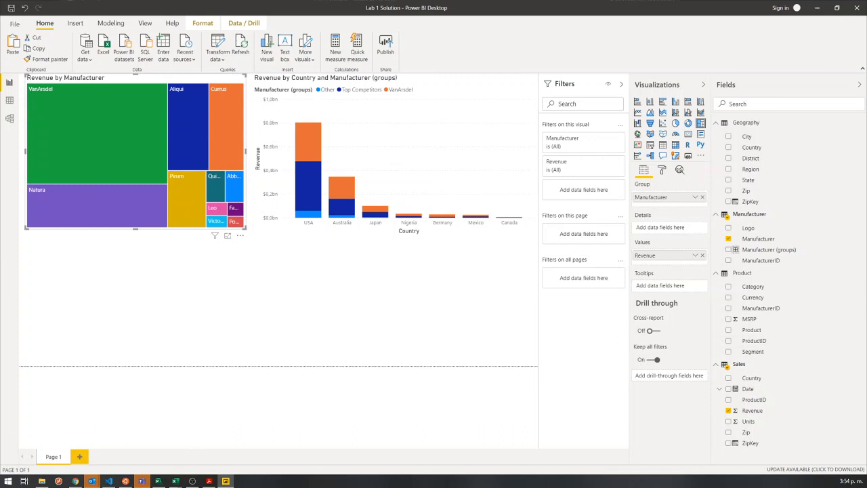
Add a clustered column chart below the treemap showing Revenue by Date from the Sales table.
left_click(145, 340)
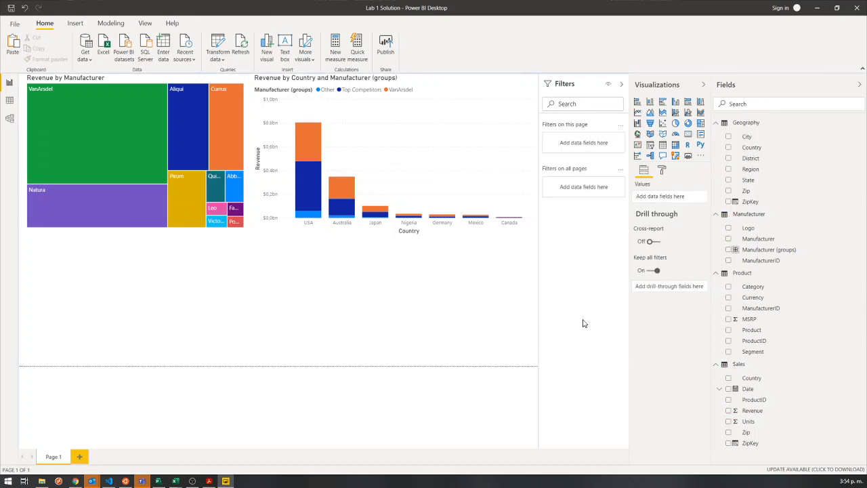
left_click(676, 103)
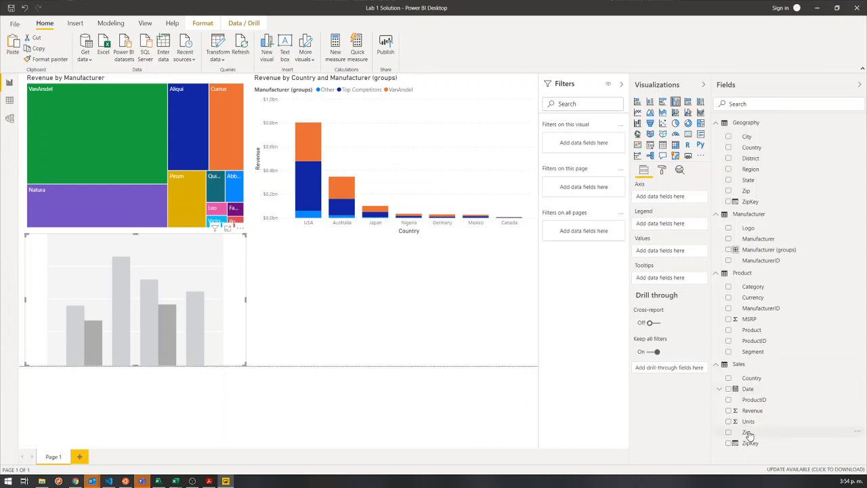
left_click(728, 410)
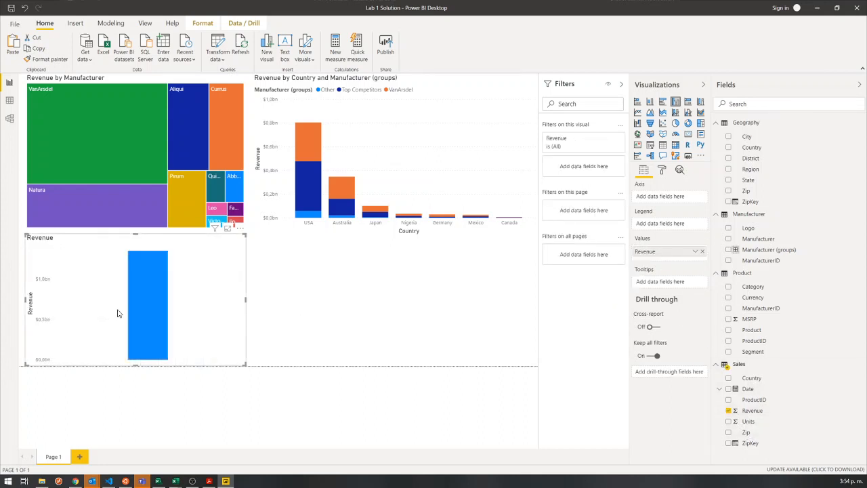
left_click(728, 390)
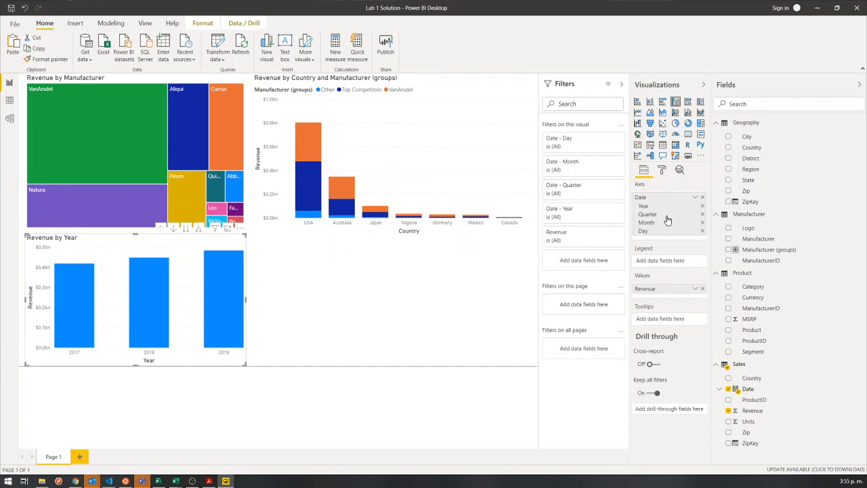
Widen the Revenue by Year column chart by extending its right edge into the empty space beside it.
left_click(248, 299)
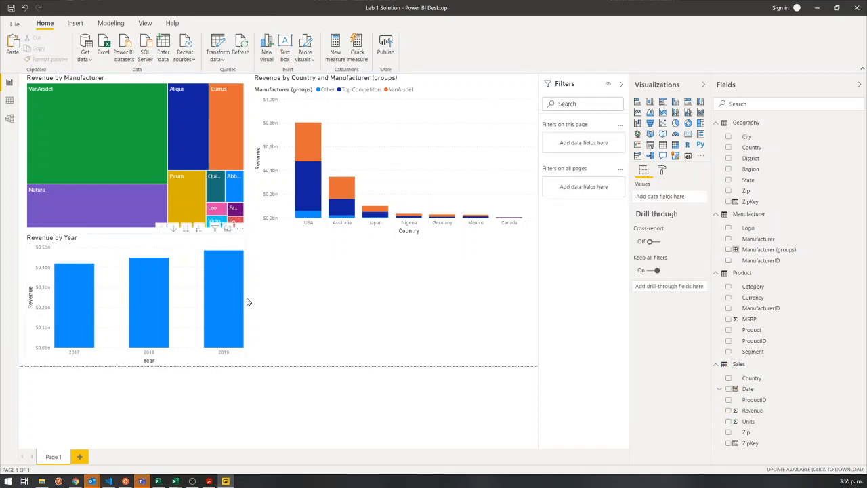
left_click(245, 298)
left_click_drag(247, 300, 323, 307)
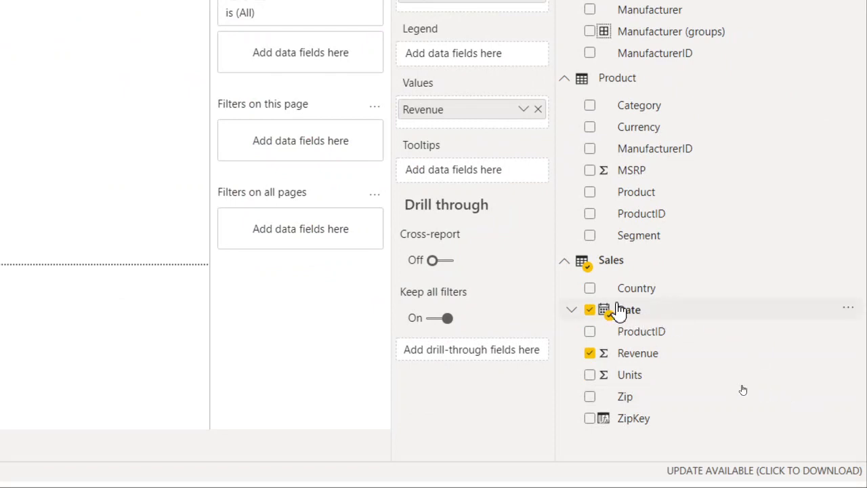
Expand the Sales table's Date field and its Date Hierarchy to view the year, quarter, month and day levels.
left_click(572, 313)
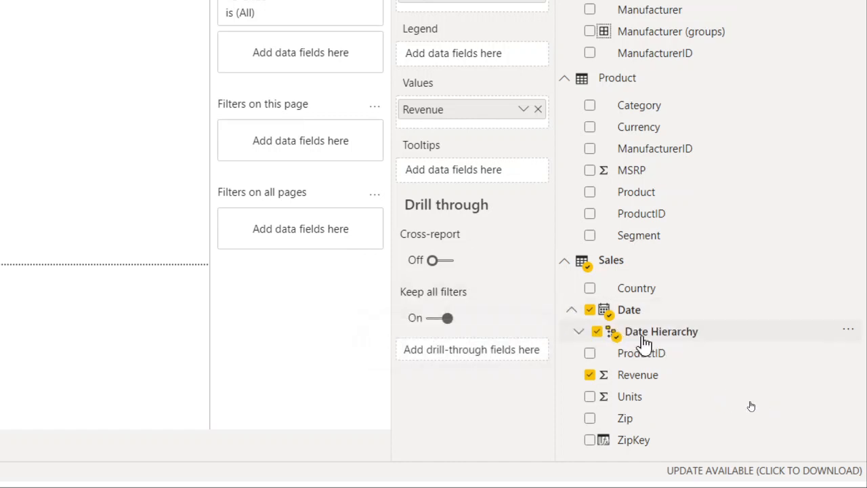
left_click(580, 332)
scroll(700, 354, "down", 3)
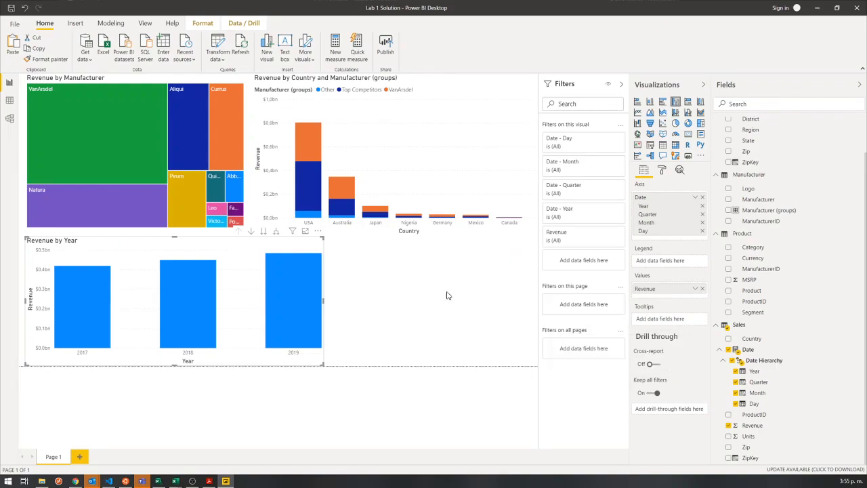
Inspect the Date column of the Sales table in the data view, and return to the report view.
left_click(10, 101)
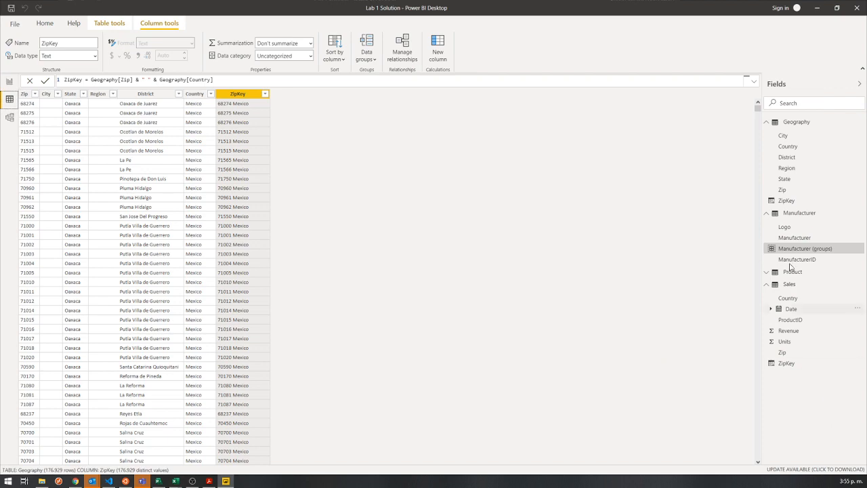
left_click(788, 285)
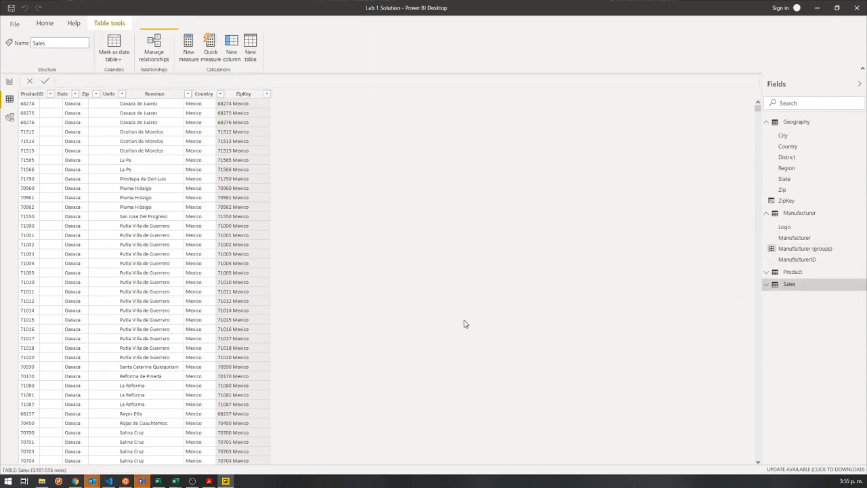
left_click(99, 95)
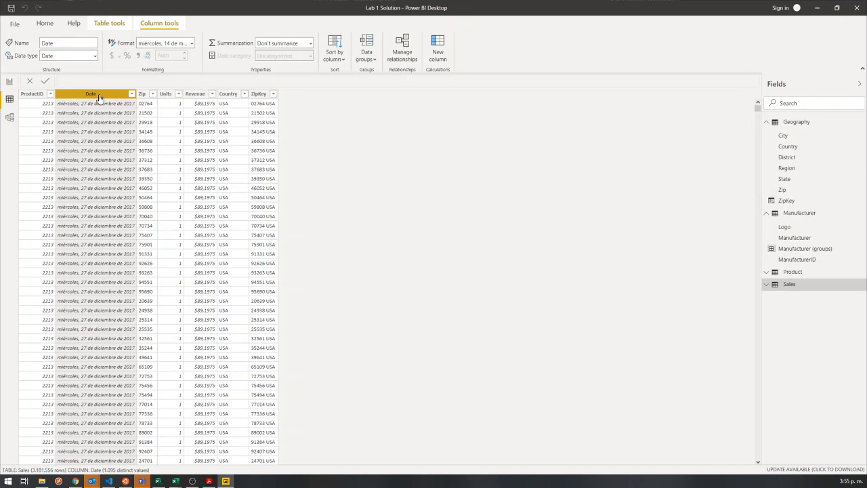
left_click(10, 82)
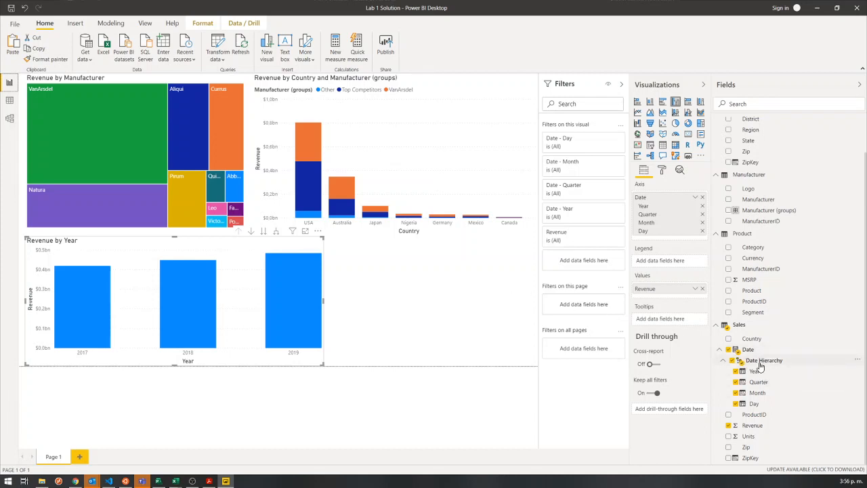
Collapse the Date Hierarchy levels in the Sales table and narrow the Revenue by Year chart from its right edge.
left_click(723, 364)
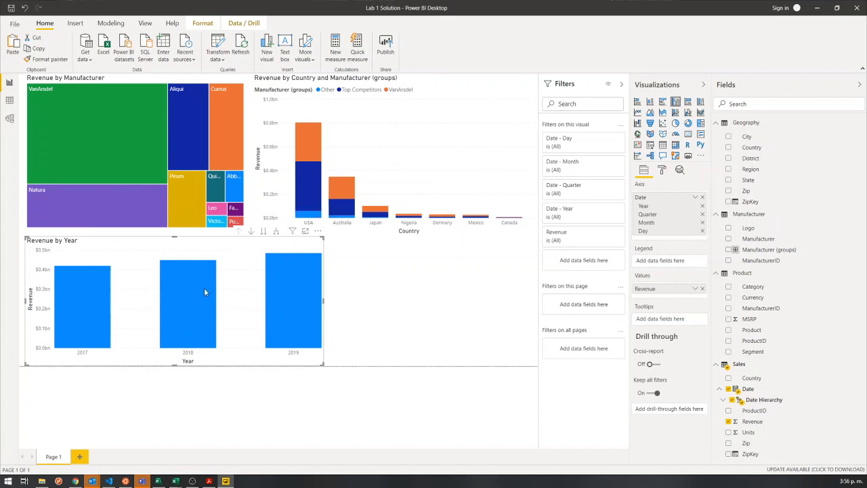
left_click_drag(322, 302, 273, 300)
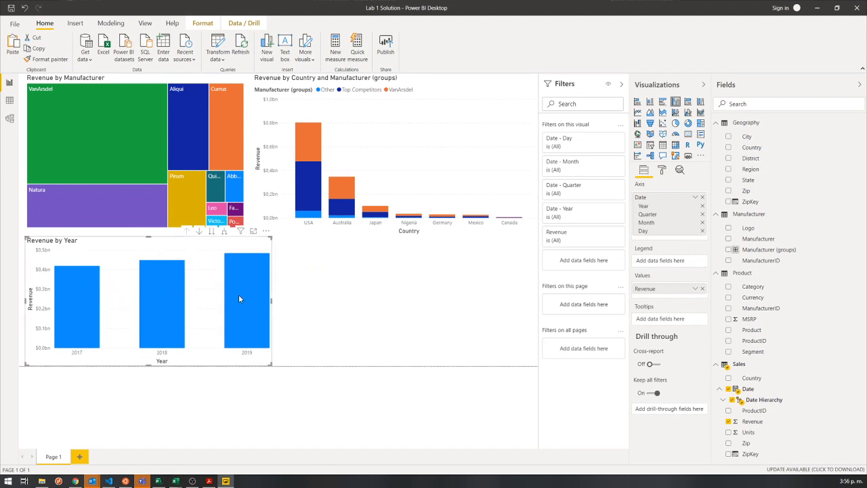
mouse_move(233, 298)
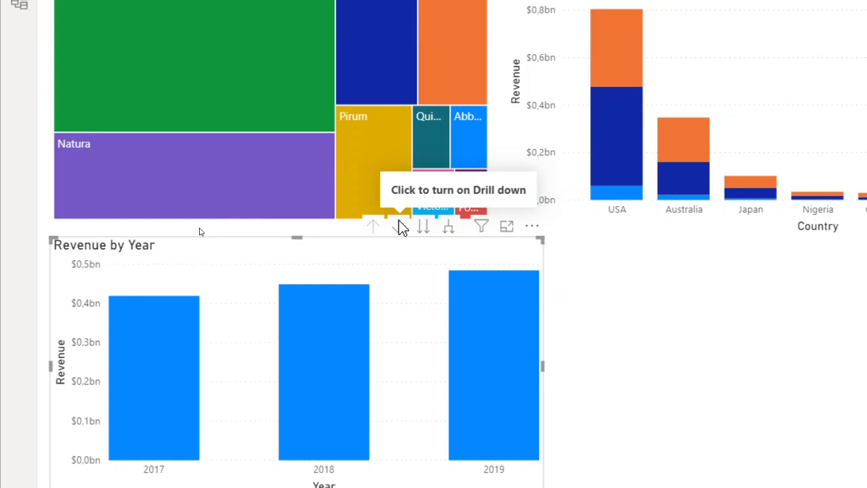
Turn on drill-down mode for the Revenue by Year chart and drill into 2017 to view its quarters.
left_click(398, 227)
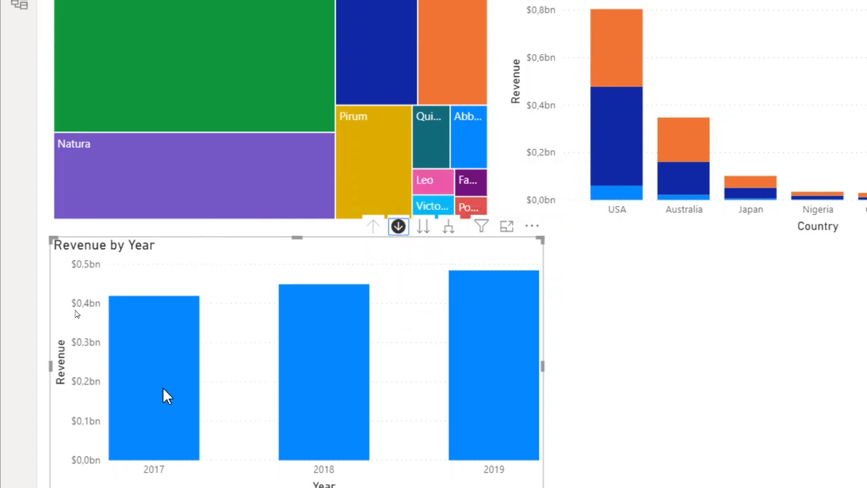
scroll(160, 373, "down", 2)
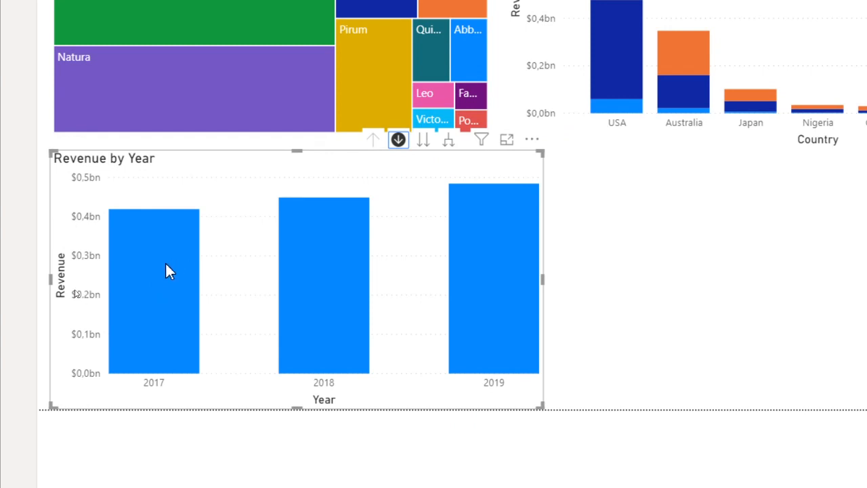
mouse_move(178, 266)
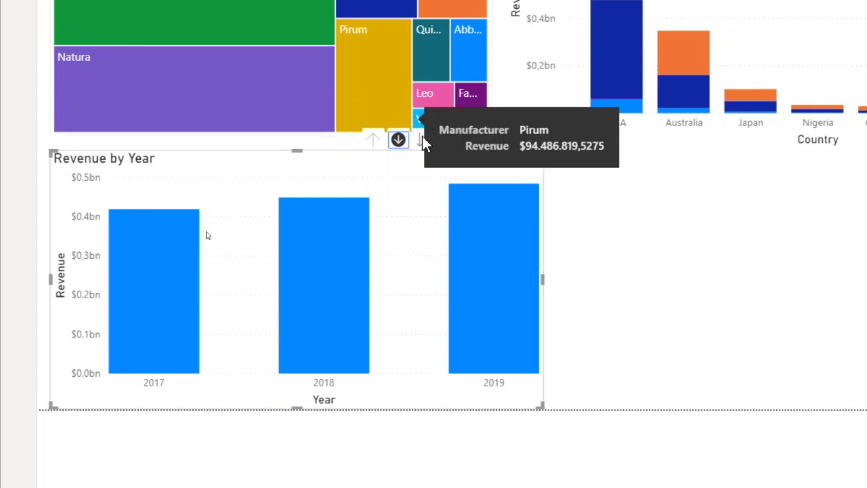
left_click(397, 139)
left_click(398, 139)
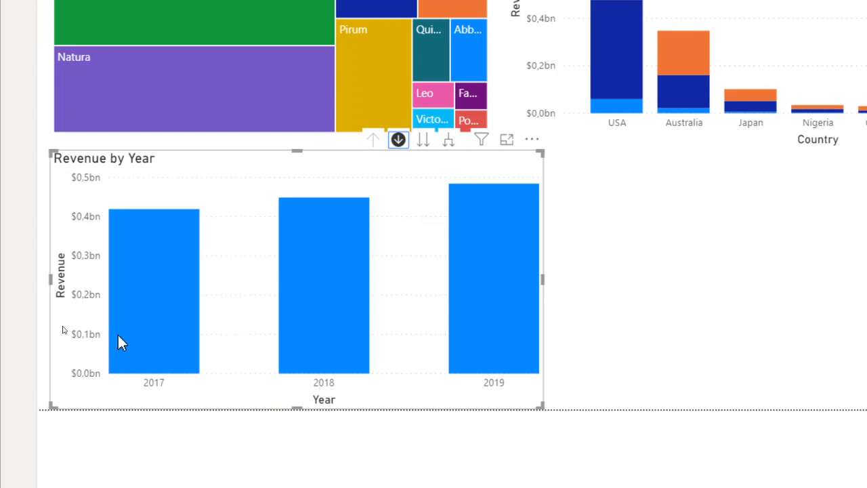
left_click(163, 283)
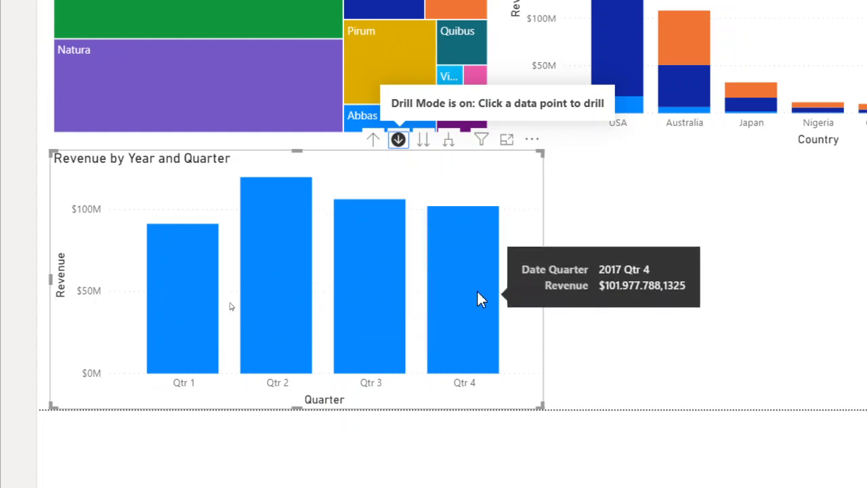
mouse_move(179, 281)
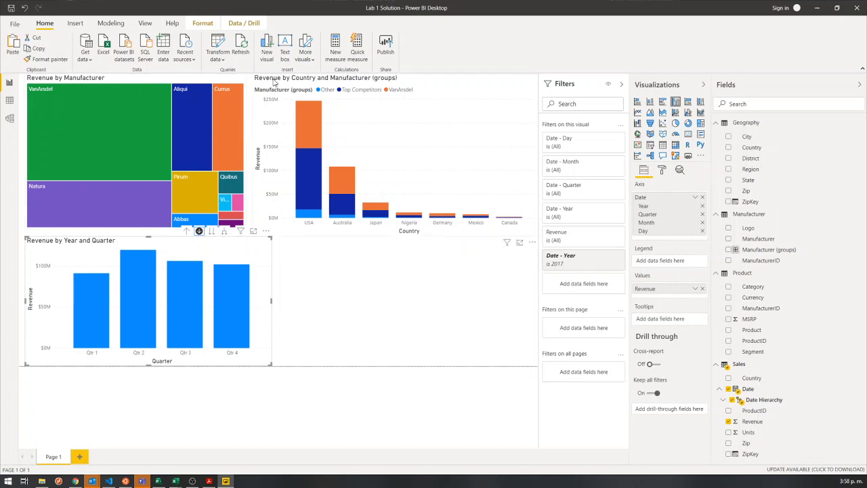
Check the drill filter applied to the manufacturer treemap, and drill the column chart back up to years.
left_click(120, 80)
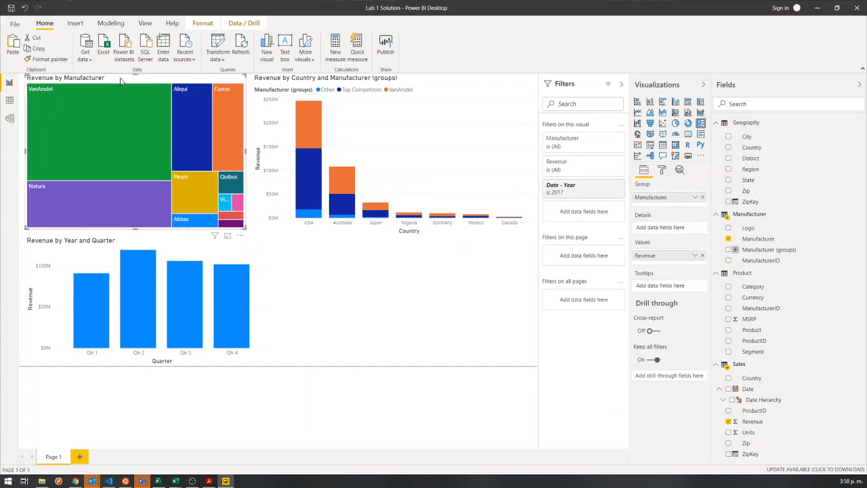
left_click(170, 249)
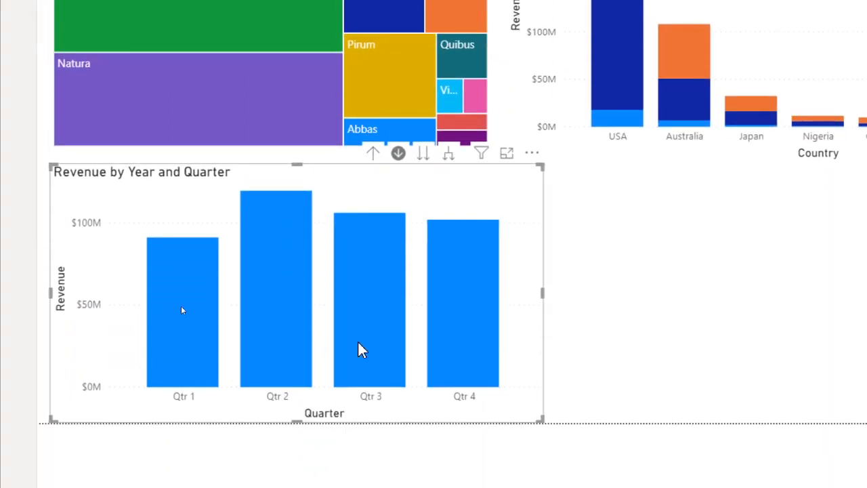
left_click(373, 155)
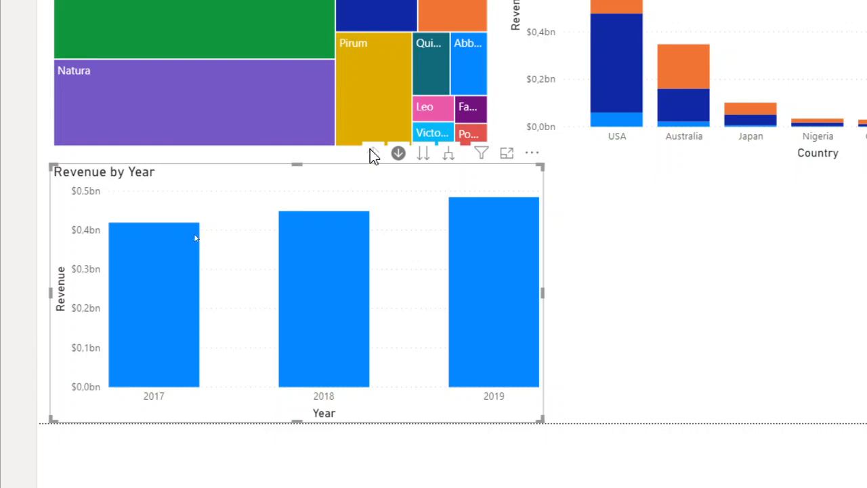
Drill into the quarters of 2018 and of 2019 in turn, drilling back up to years after each.
left_click(328, 341)
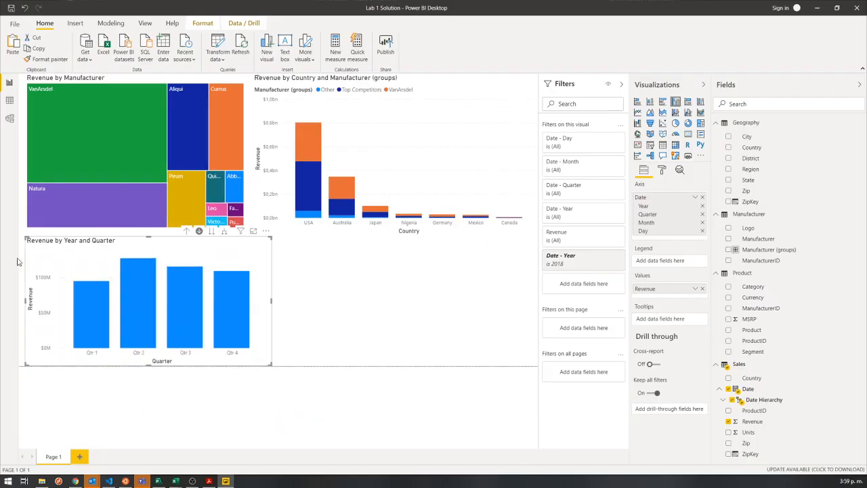
left_click(187, 233)
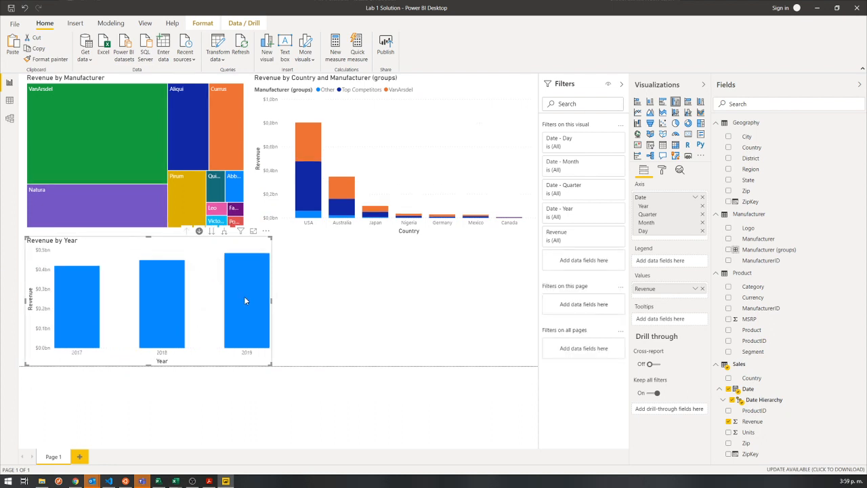
left_click(245, 300)
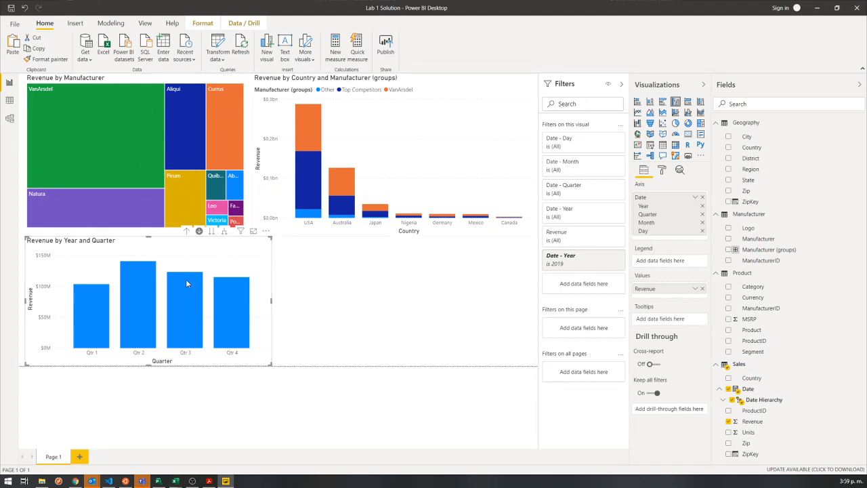
left_click(188, 233)
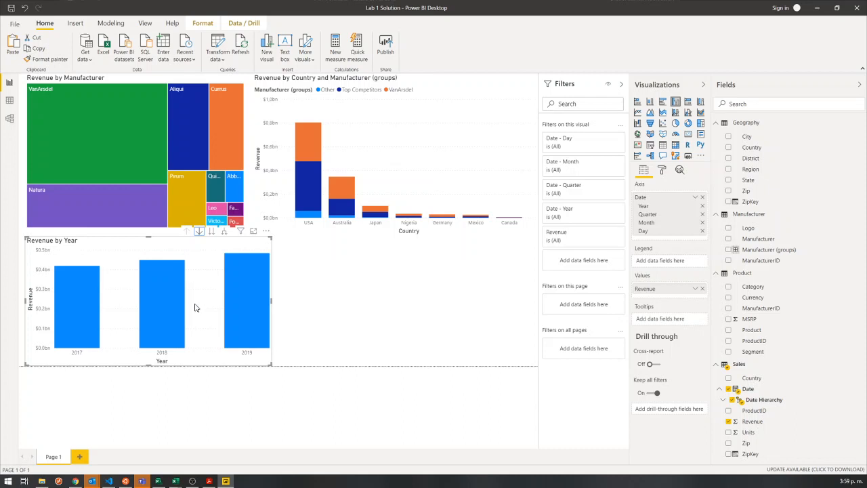
With drill-down mode off, cross-highlight the other visuals by the 2017, 2018 and 2019 columns in turn, and clear the highlight.
left_click(88, 301)
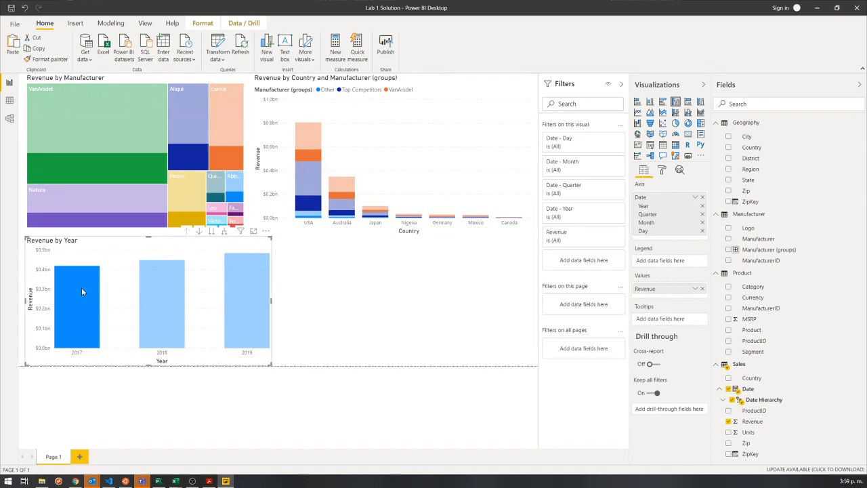
left_click(176, 290)
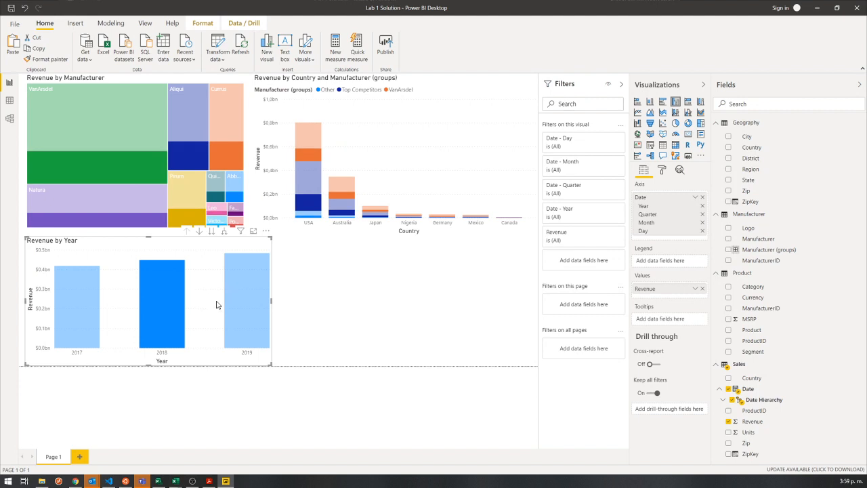
left_click(243, 285)
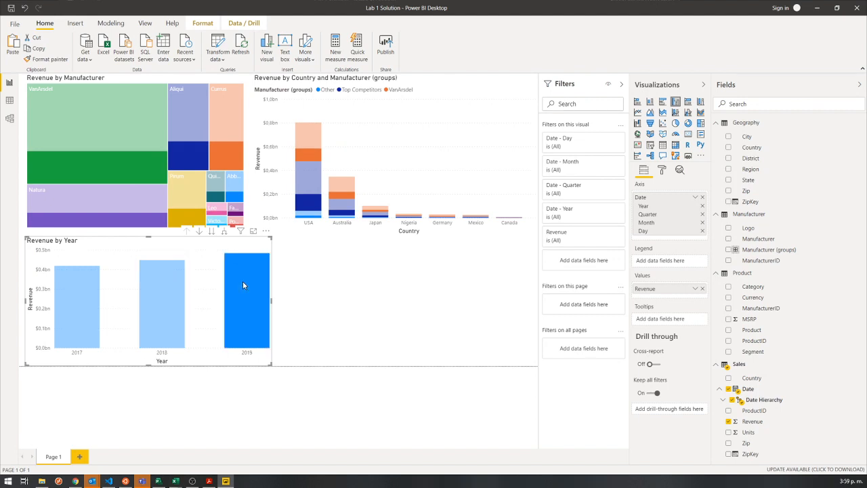
left_click(174, 302)
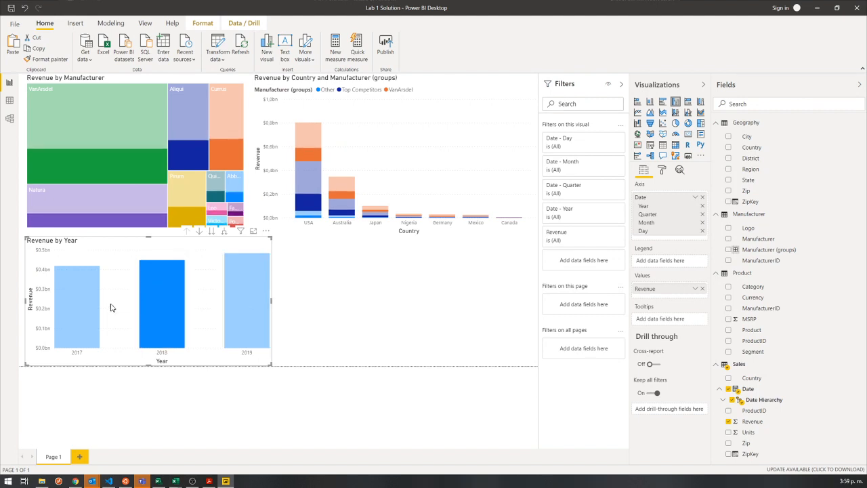
left_click(65, 315)
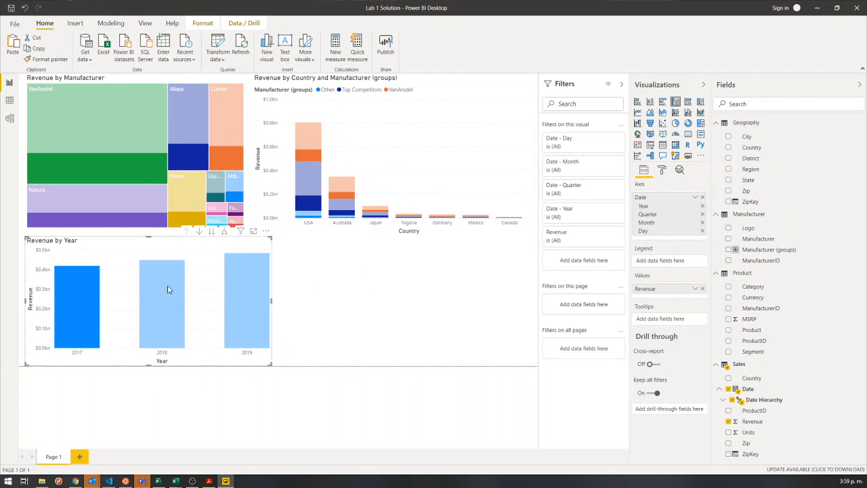
left_click(94, 305)
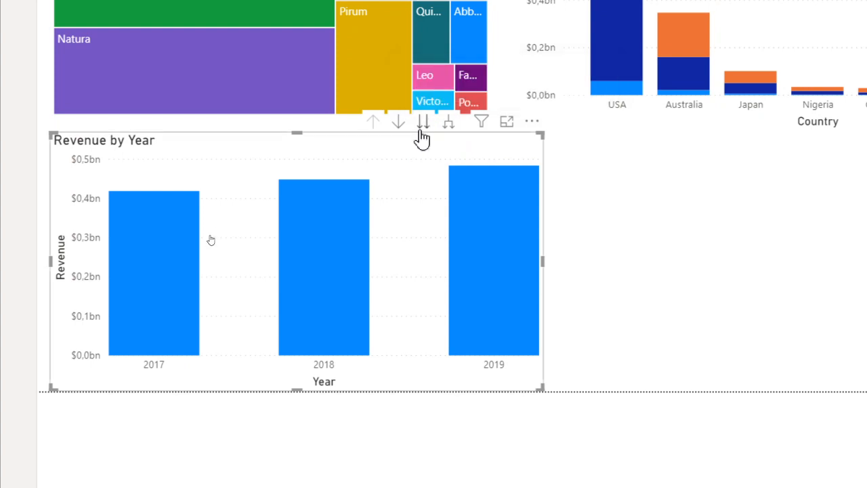
Move the whole Revenue by Year chart to the hierarchy's next level, Quarter, and inspect the quarterly revenue across all years.
left_click(422, 132)
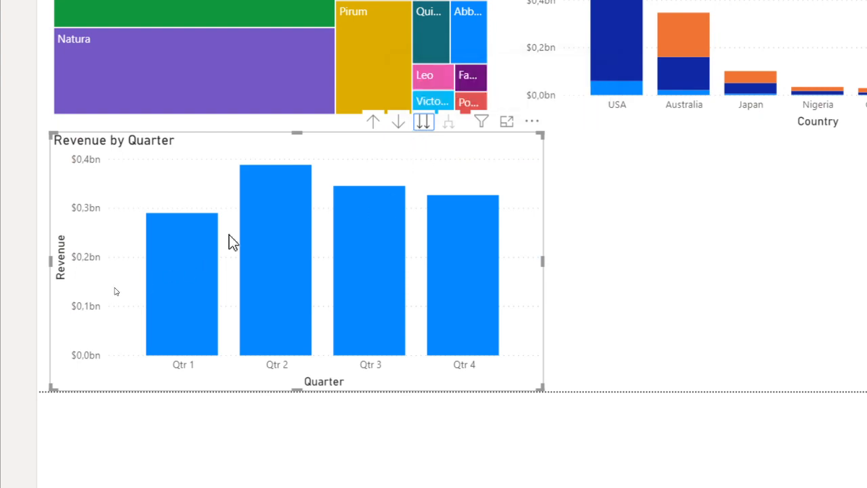
mouse_move(197, 244)
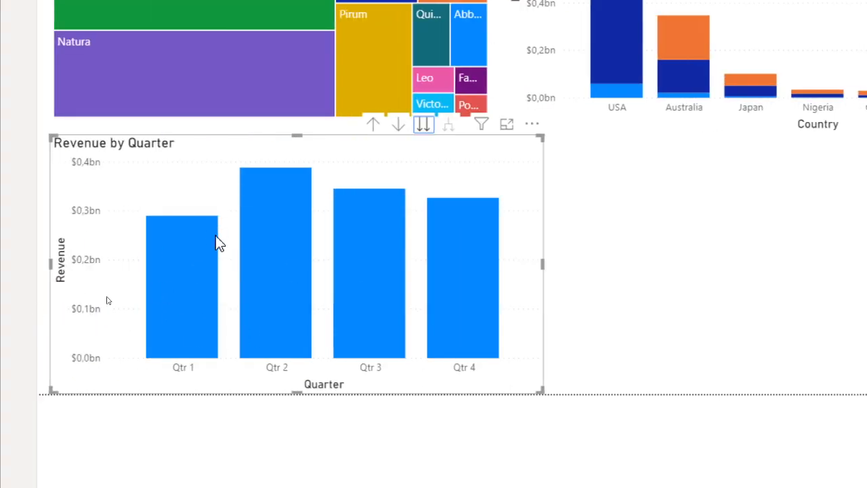
mouse_move(203, 258)
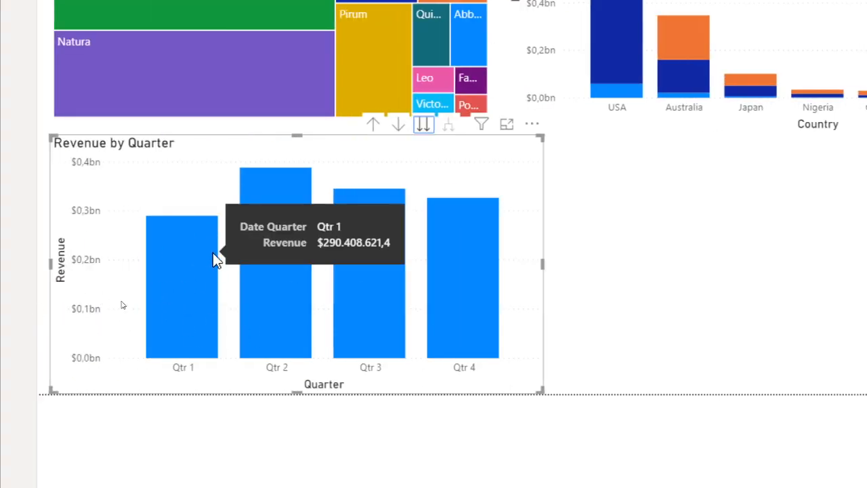
mouse_move(377, 331)
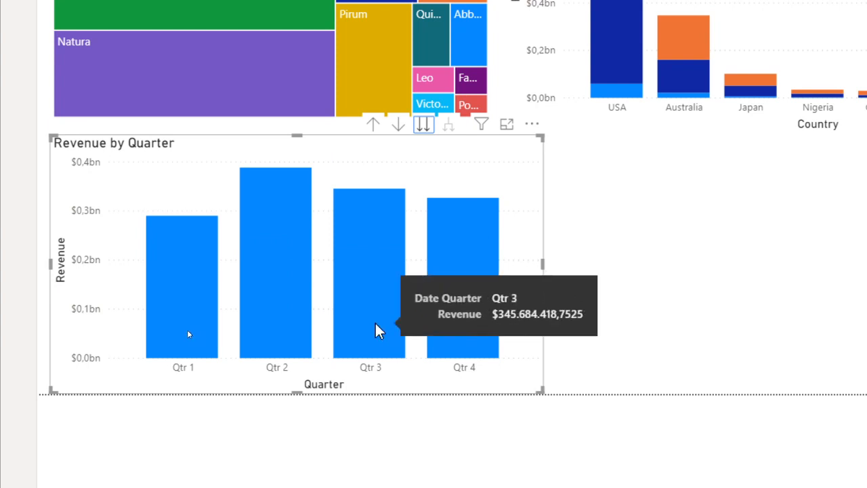
mouse_move(497, 321)
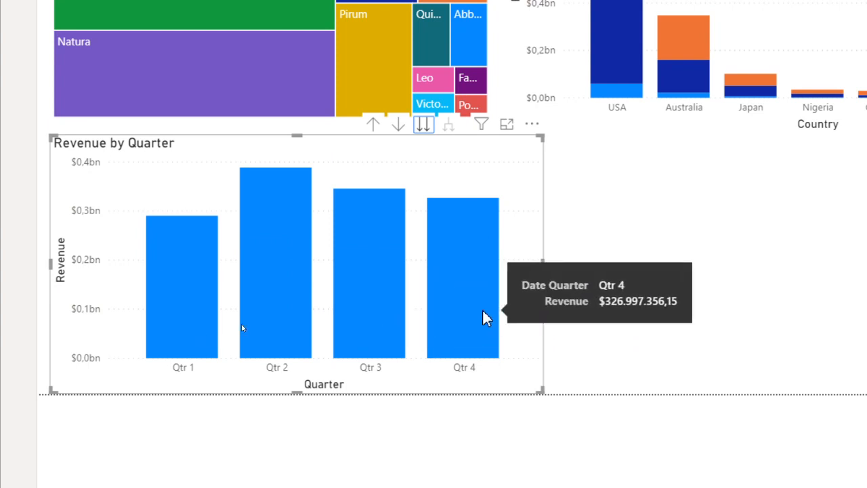